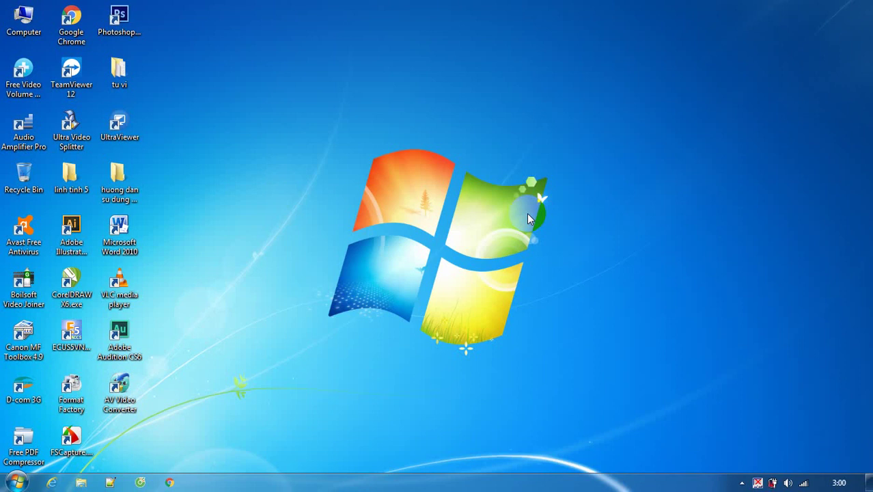
- Launch Microsoft Word 2010 from the Windows 7 Start menu program list
left_click(15, 482)
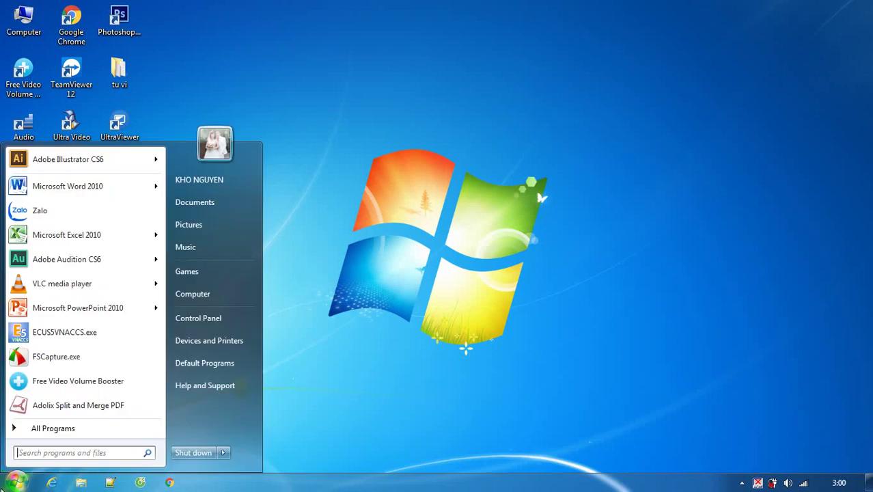
left_click(41, 425)
left_click(504, 209)
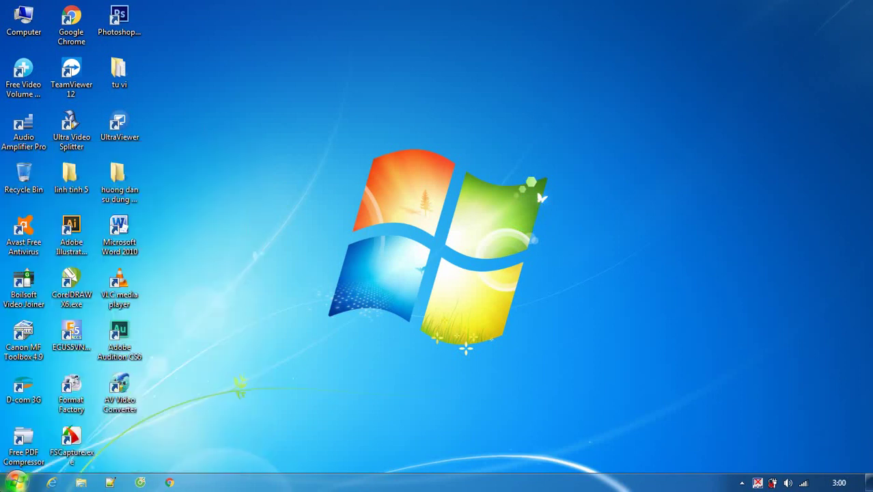
left_click(15, 482)
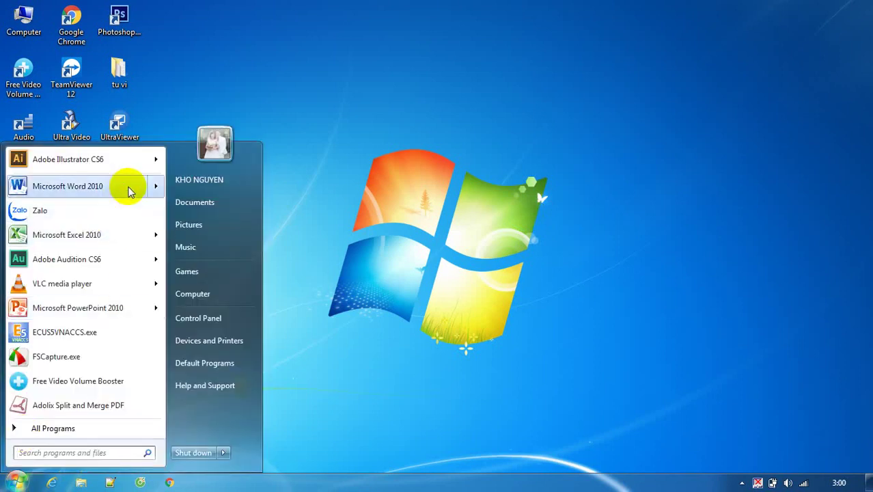
left_click(115, 186)
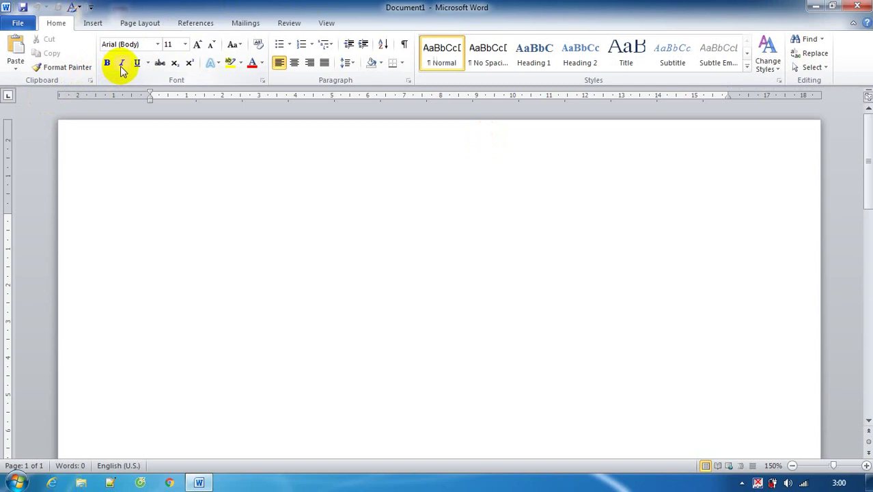
left_click(141, 71)
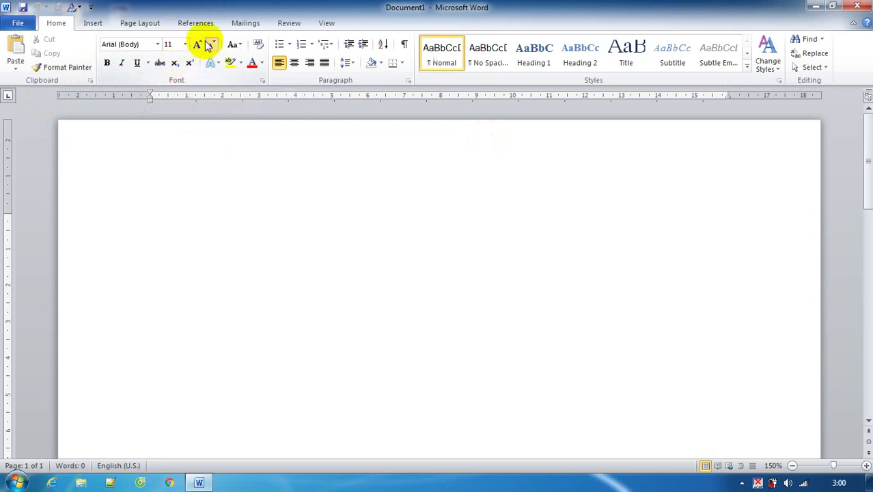
left_click(202, 46)
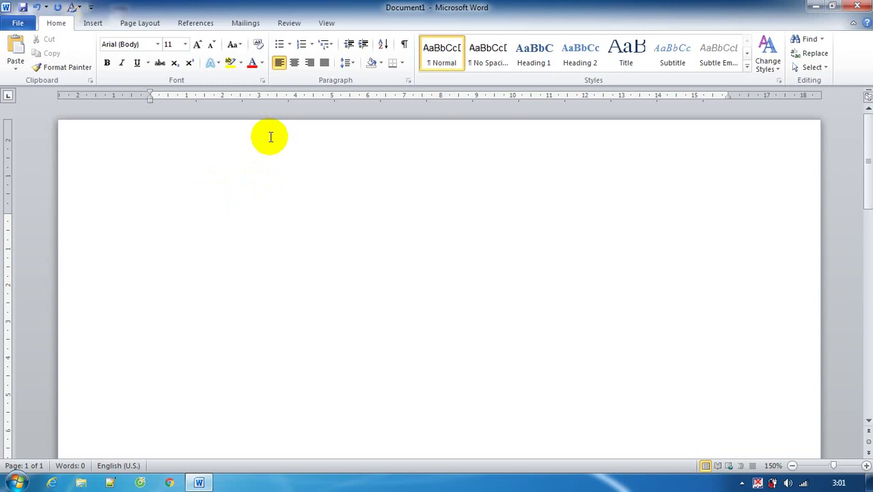
- Type the Vietnamese greeting 'Xin chào các bạn' welcoming viewers to the channel, fixing typos
type("Xin chao")
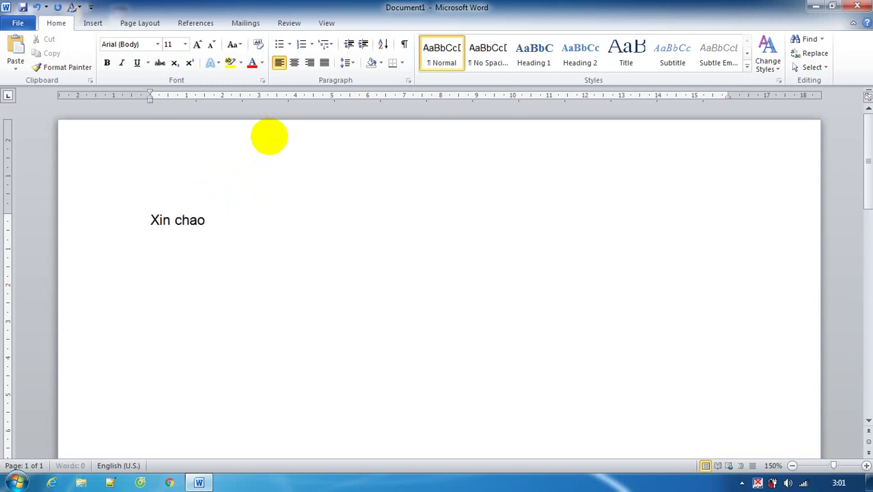
type("f cacs b")
key("BackSpace")
key("BackSpace")
key("BackSpace")
key("BackSpace")
type("cs banj")
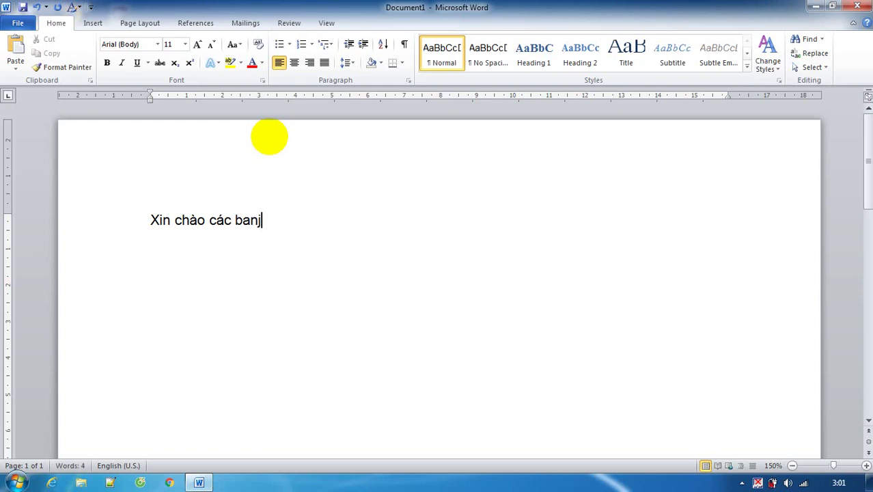
key("BackSpace")
key("BackSpace")
key("BackSpace")
key("BackSpace")
type("ba")
type("nj, chaof")
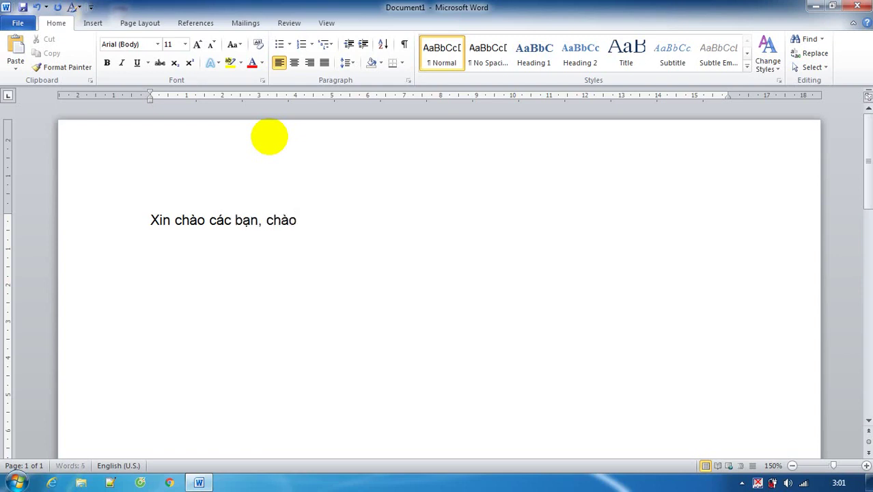
type(" muwngf dc")
key("BackSpace")
key("BackSpace")
type("cacs b")
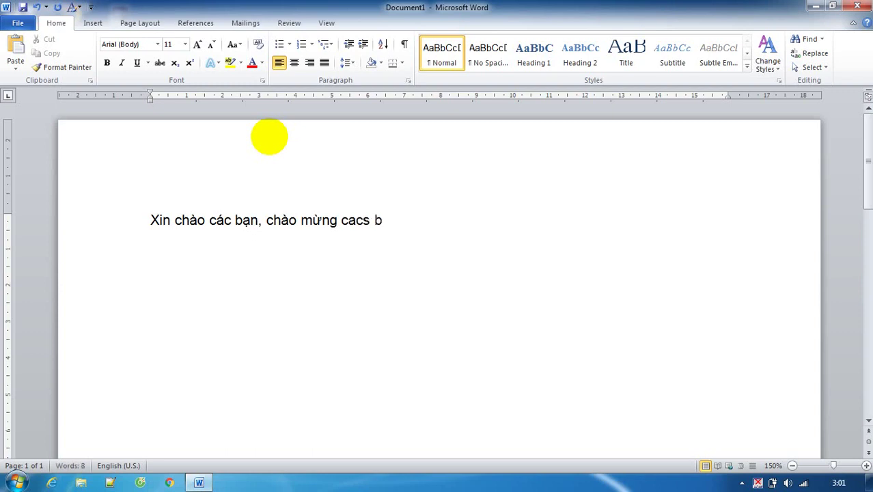
key("BackSpace")
key("BackSpace")
key("BackSpace")
key("BackSpace")
type("cs banj")
type(" ddax ddeens")
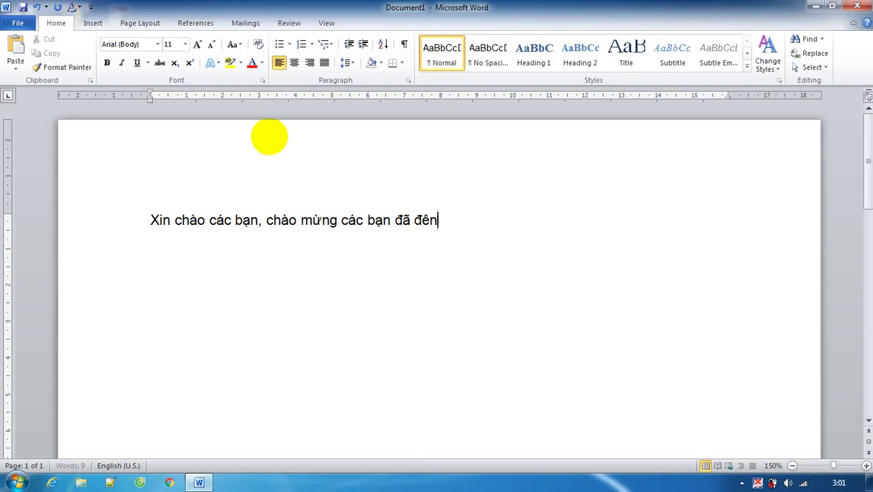
type(" vow keenh")
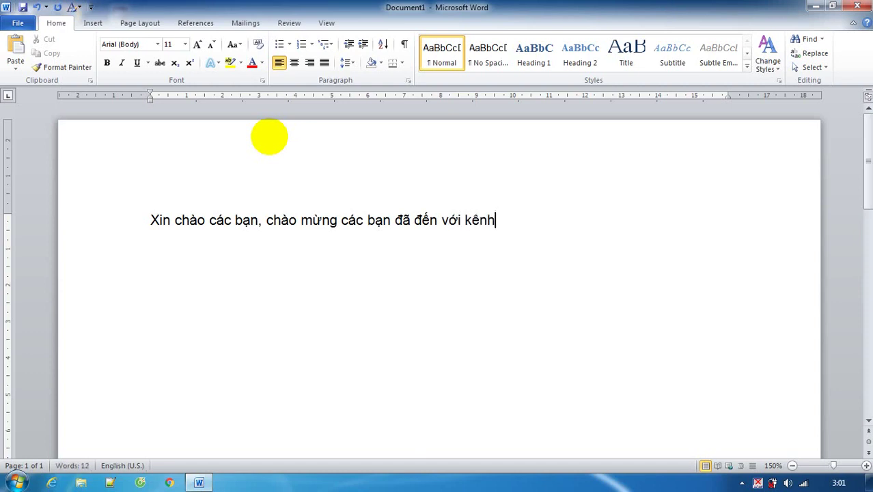
type(" cura Khu")
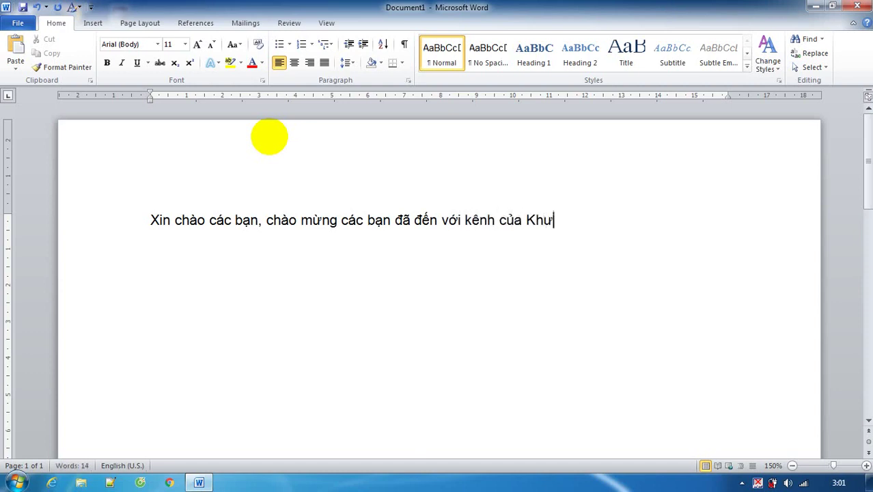
key("BackSpace")
type("ow Nguye")
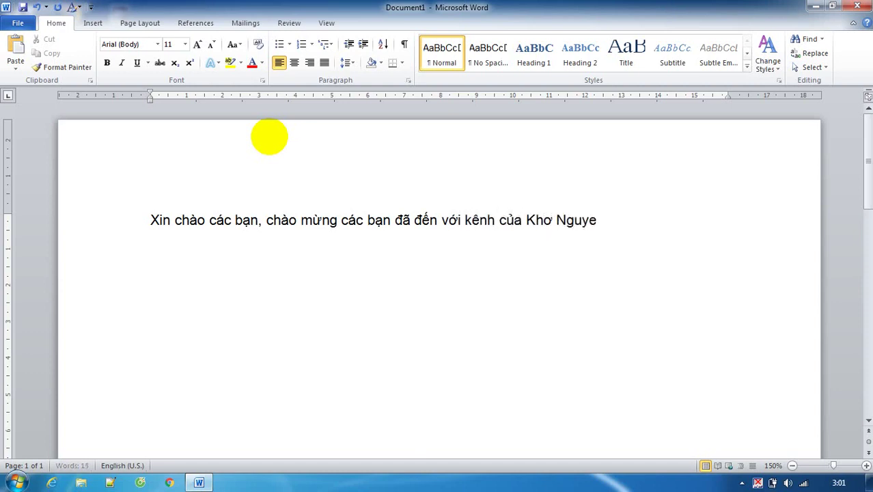
type("enx T")
type("u")
key("BackSpace")
key("BackSpace")
type("-")
type("V")
type(".")
type(" Cảm")
key("BackSpace")
key("BackSpace")
key("BackSpace")
- Type the sentence announcing today's lesson on aligning and formatting text from the basics, then start 'Hy vọng'
type("Hôm nay")
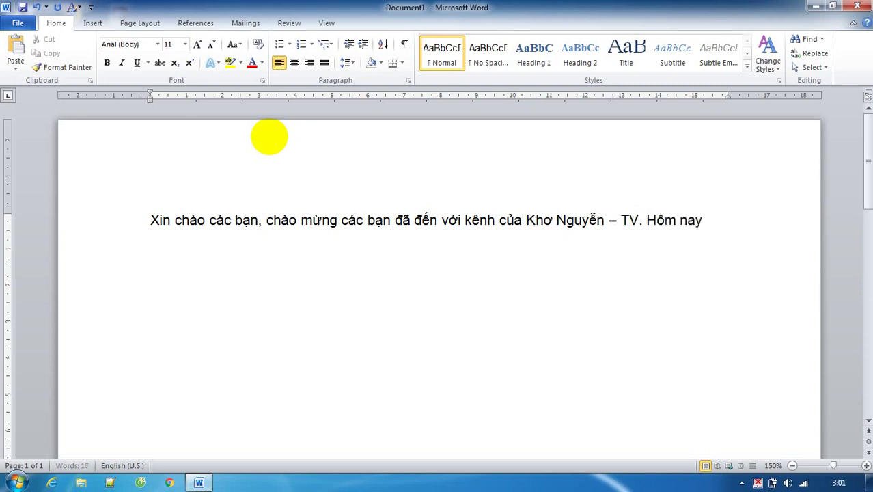
type(" tôi")
type(" sẽ h")
type("ương")
type("s")
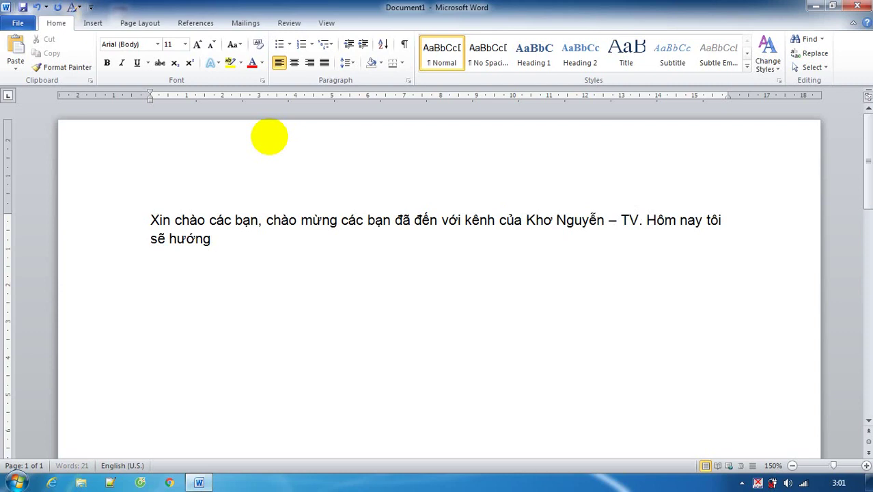
type(" dân")
type("ác")
type(" ban cach")
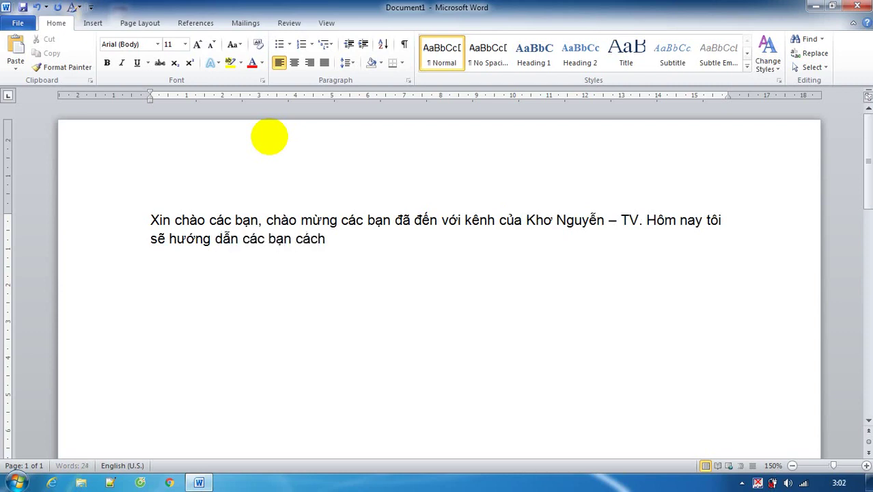
type(" căn")
type("hn")
type("inh")
type("à d")
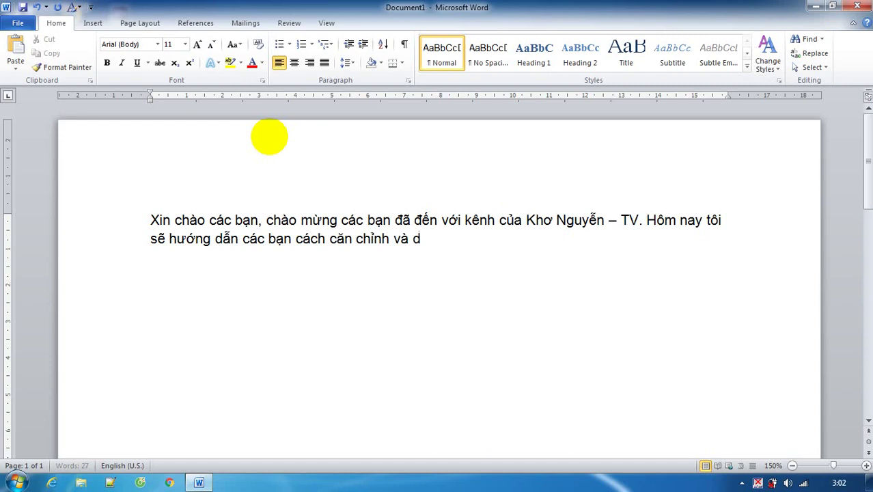
type("inh dang")
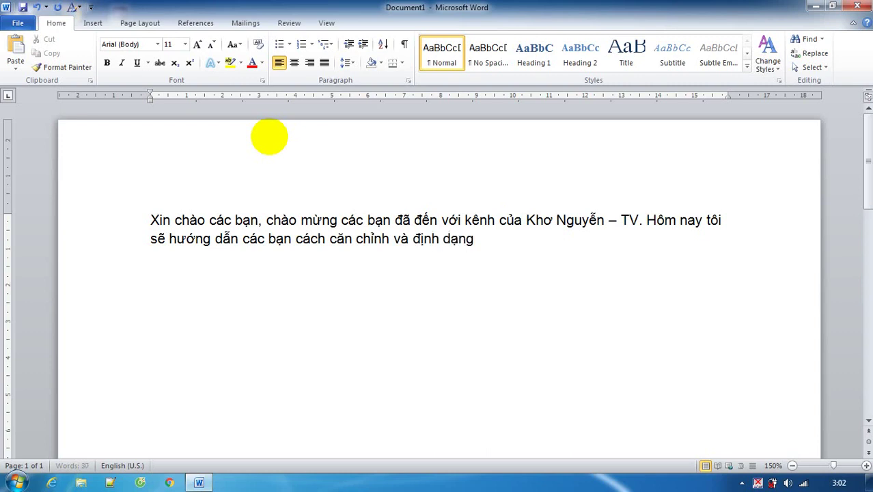
type(" văn ban")
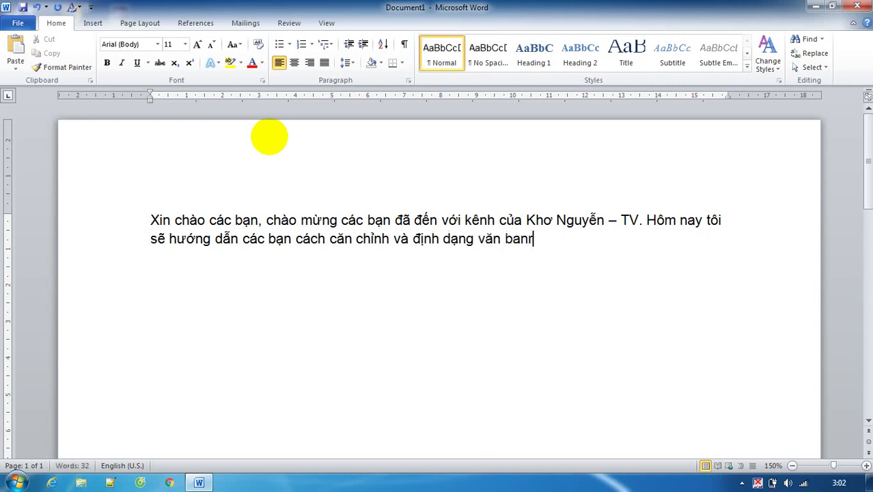
key("BackSpace")
type("r")
type("n ")
type("tuwf nhuw")
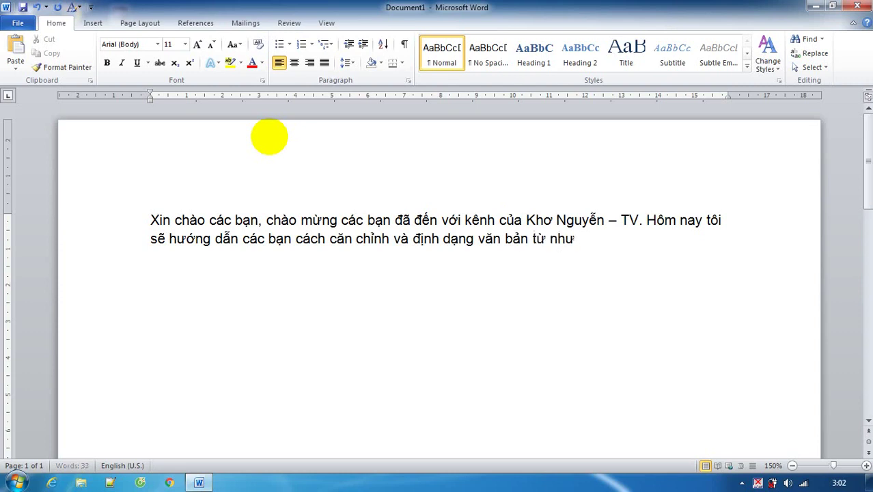
type("ngx buowcs co")
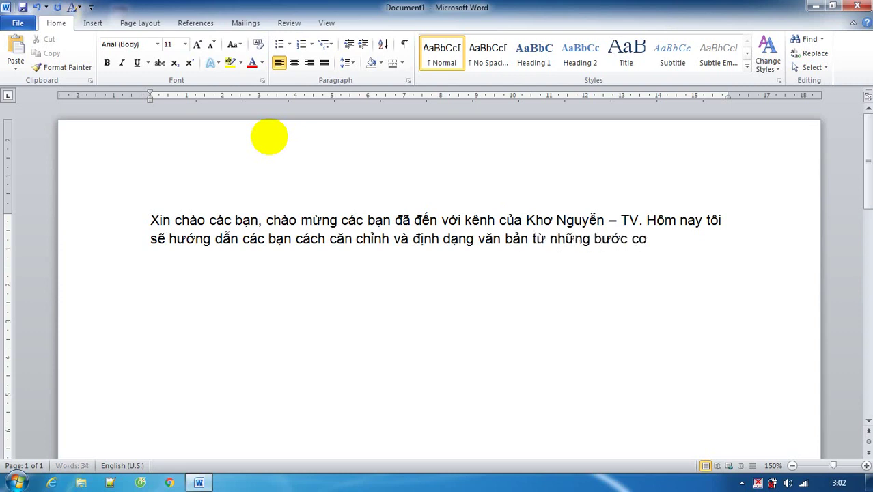
type("w barn nha")
type("ats")
type(". H")
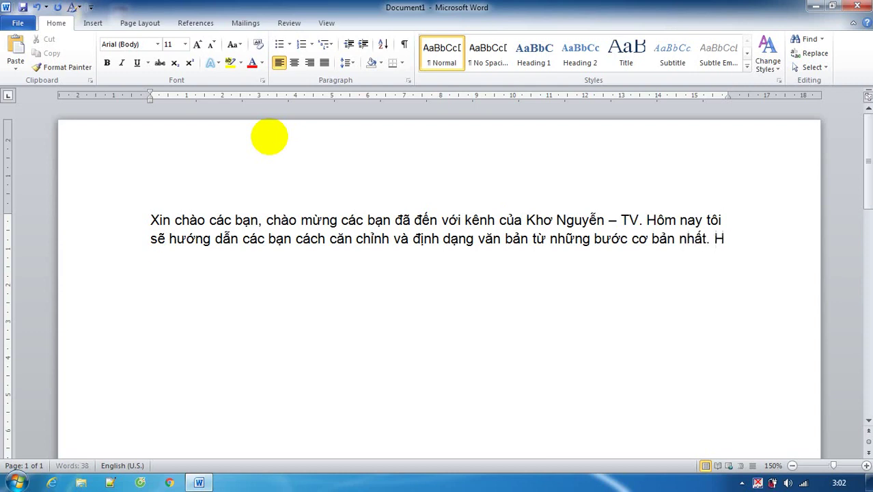
type("y vong")
type(" se")
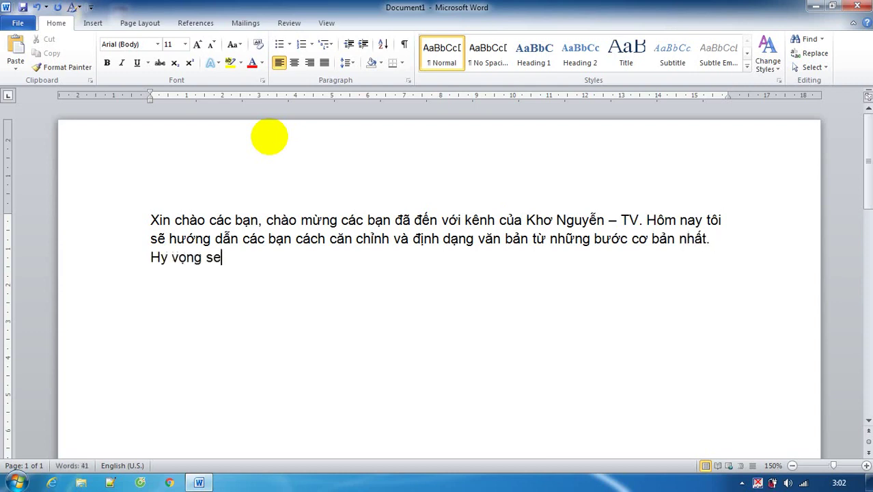
- Complete the sentence hoping the information provided will be useful to the viewer
key("BackSpace")
key("BackSpace")
type("s")
type("ẽ")
key("BackSpace")
key("BackSpace")
key("BackSpace")
type("thooo")
key("BackSpace")
key("BackSpace")
type("ông tin to")
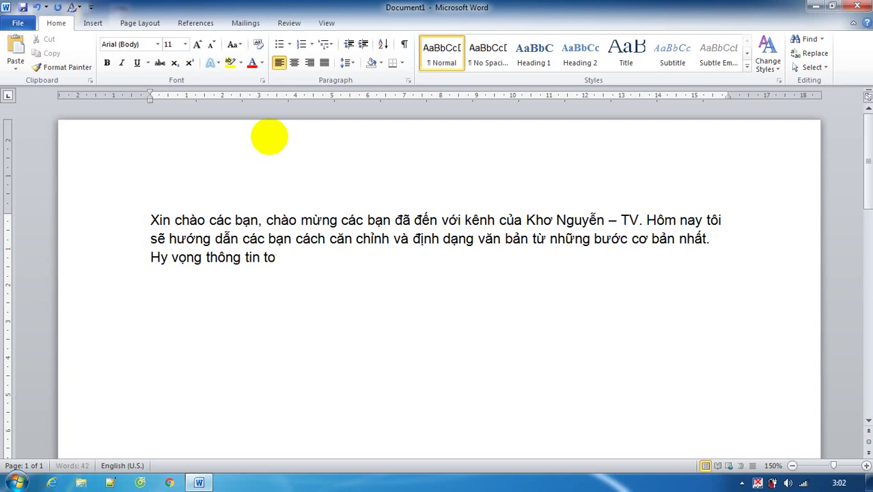
key("BackSpace")
type("ôi cung câ")
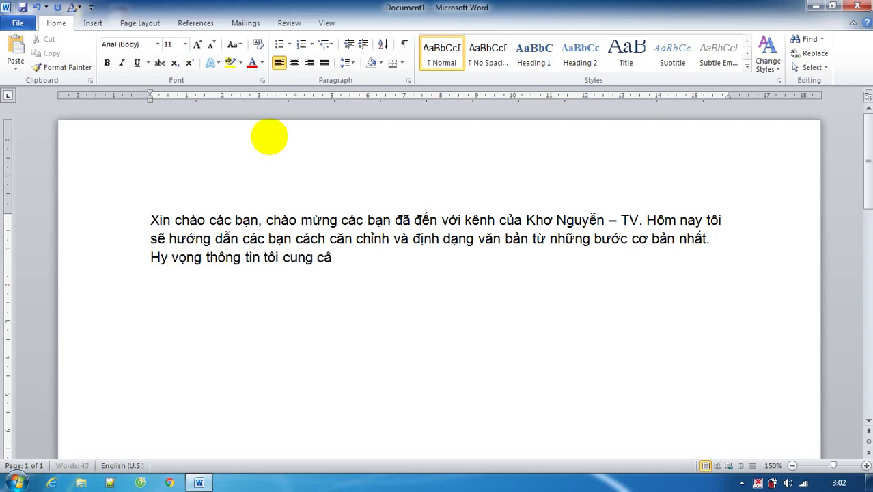
type("sp se")
type(" hưu oc")
key("BackSpace")
key("BackSpace")
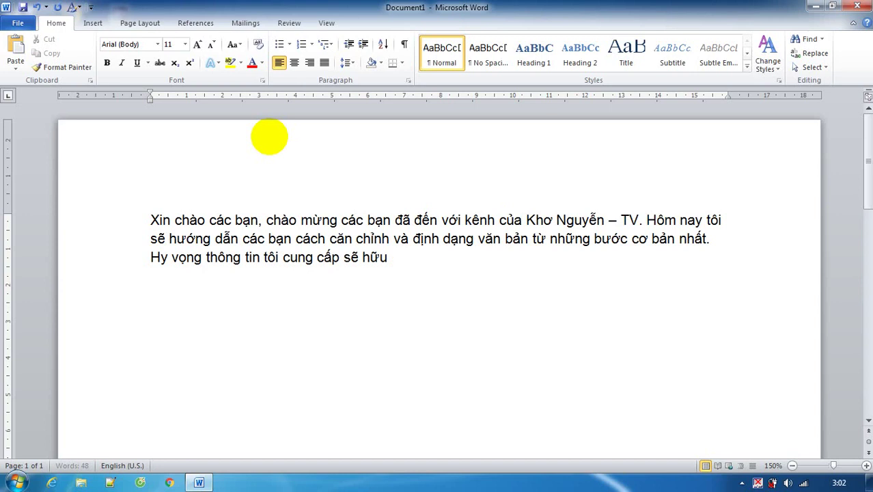
type("ichs voư")
key("BackSpace")
key("BackSpace")
type("oiws b")
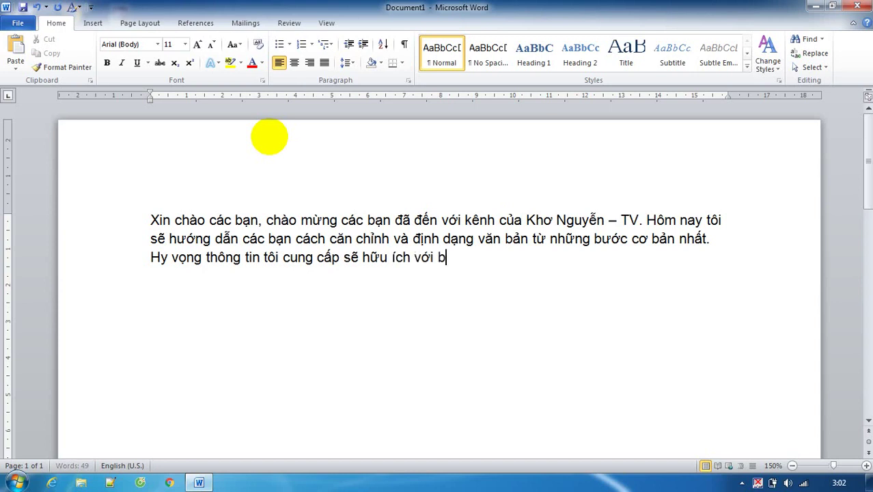
type("anj")
key("BackSpace")
key("BackSpace")
key("BackSpace")
type("anj")
type(". Cảm ơ")
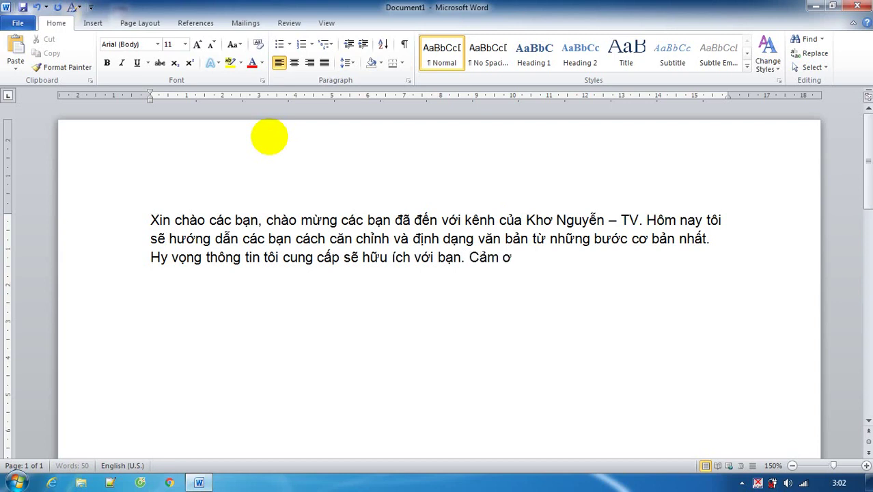
type("wn")
- Add the thanks and request to sub, like and share, ending with 'Xin chân thành cảm ơn !'
key("BackSpace")
key("BackSpace")
key("BackSpace")
type("own")
type(" v")
key("BackSpace")
type("banj ")
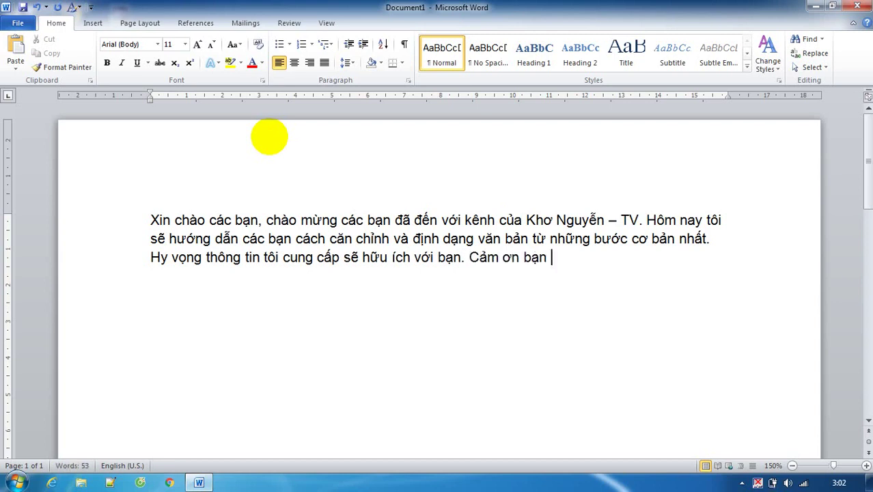
type("ddax qua")
type("n taam")
type(",")
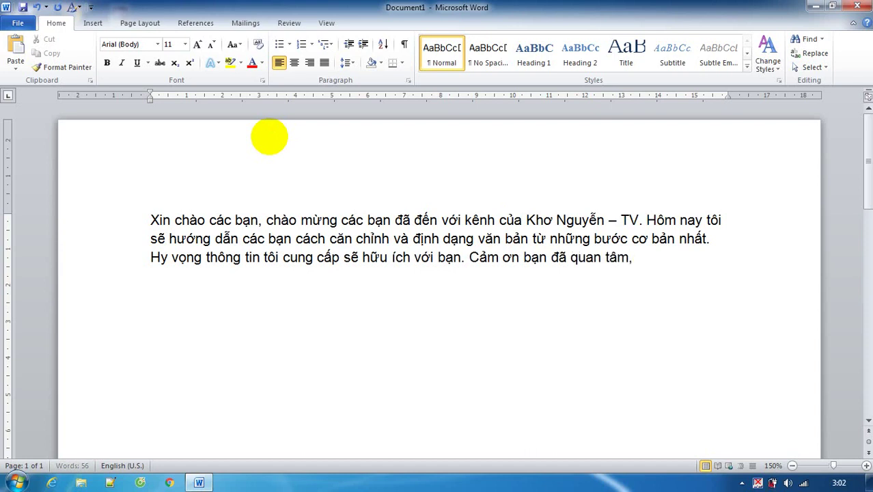
type(" hayx su")
type("b li")
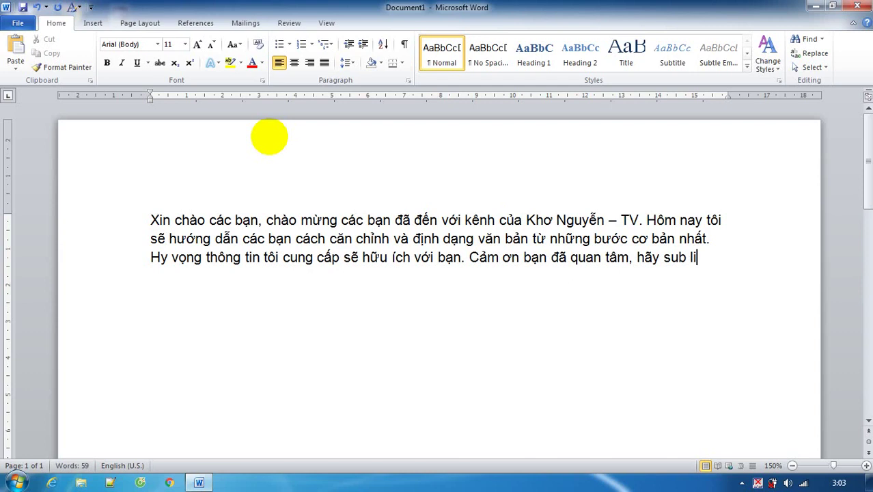
type("le")
key("BackSpace")
key("BackSpace")
type("l")
key("BackSpace")
type("ke và ch")
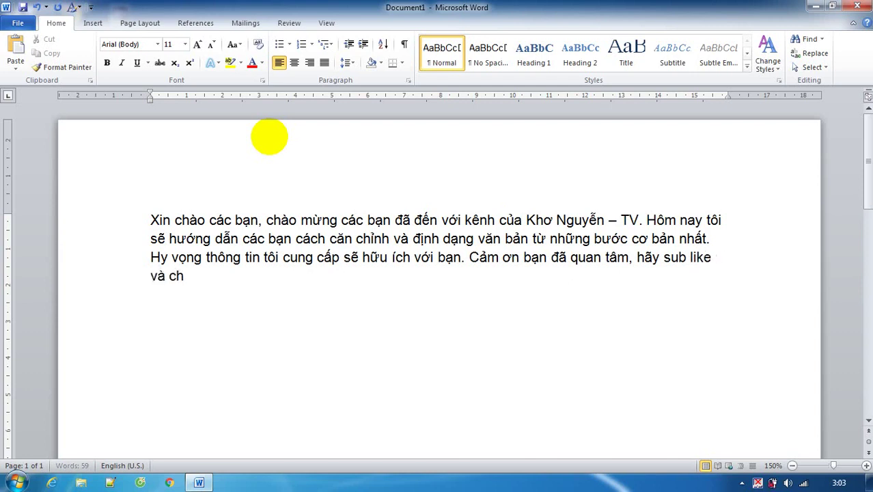
type("oa")
key("BackSpace")
key("BackSpace")
type("a")
key("BackSpace")
type("ia se")
type(" giuúp toôi")
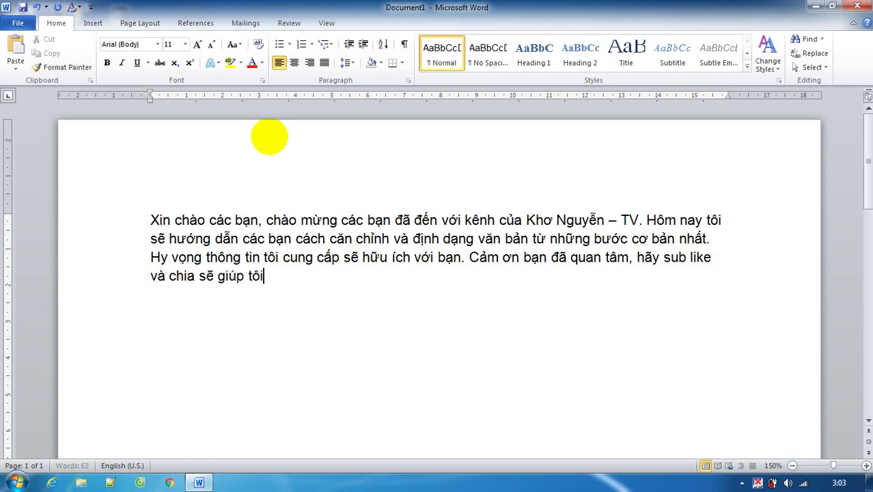
type(" đến nhiê")
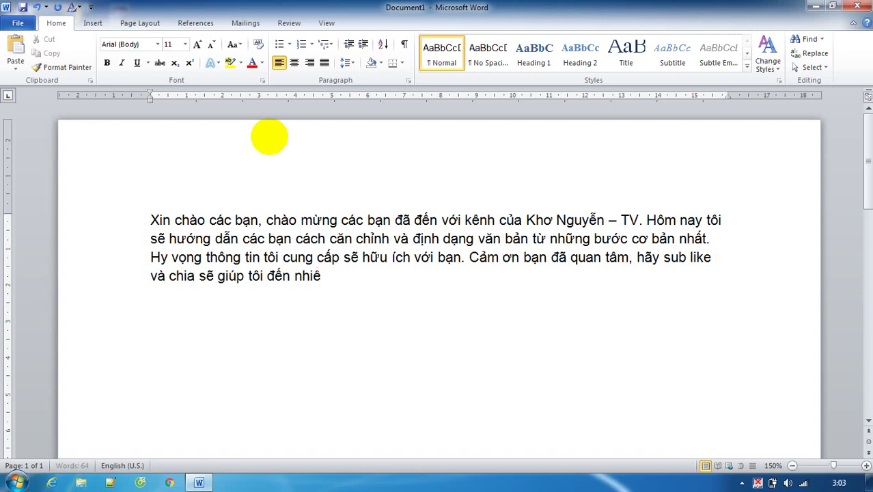
type("u h")
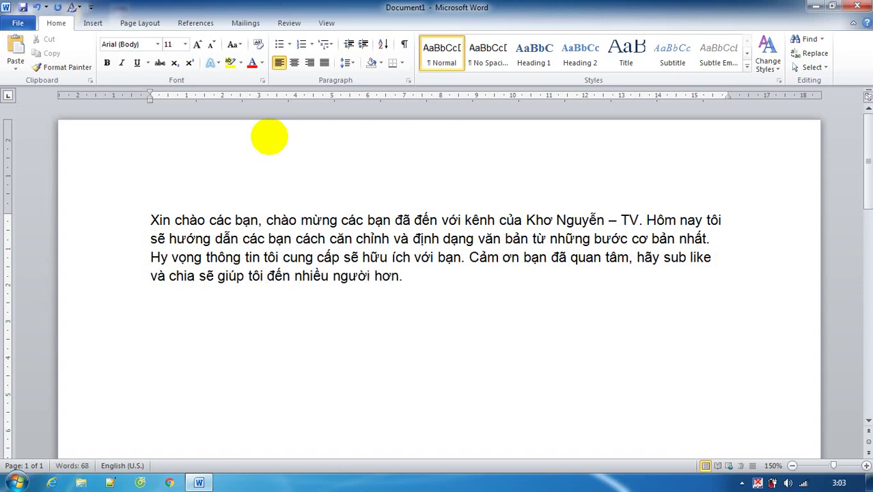
type("Xin")
type("a")
key("BackSpace")
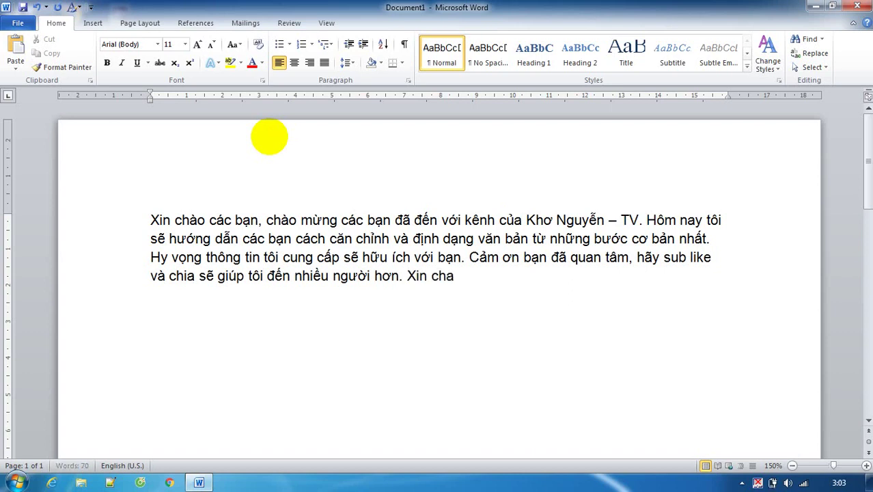
type("an than")
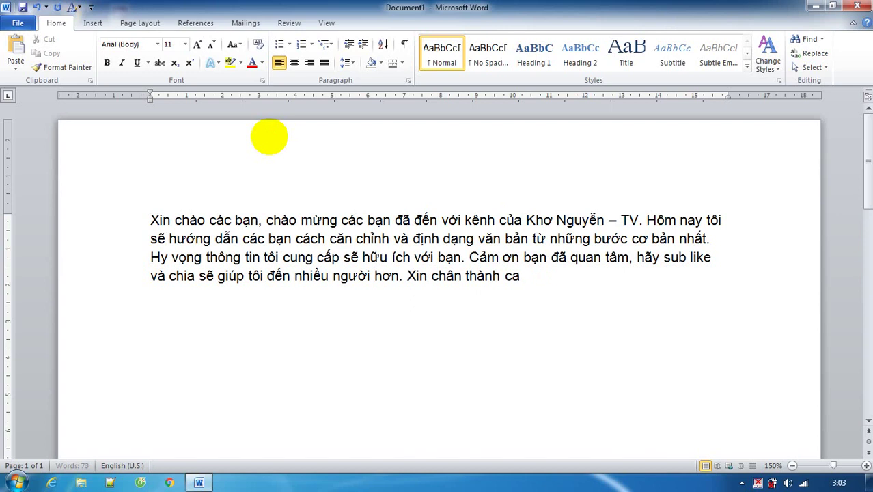
type("r")
type("m")
type(" !")
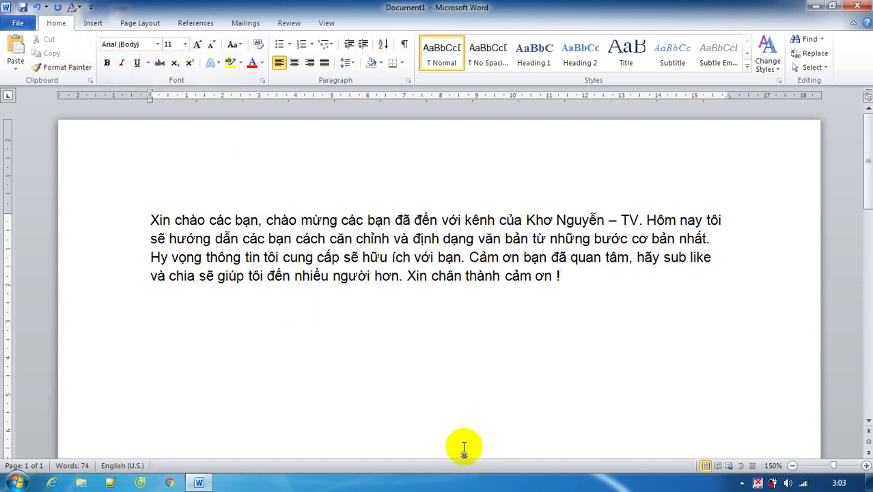
- Select the whole four-line paragraph
left_click(560, 275)
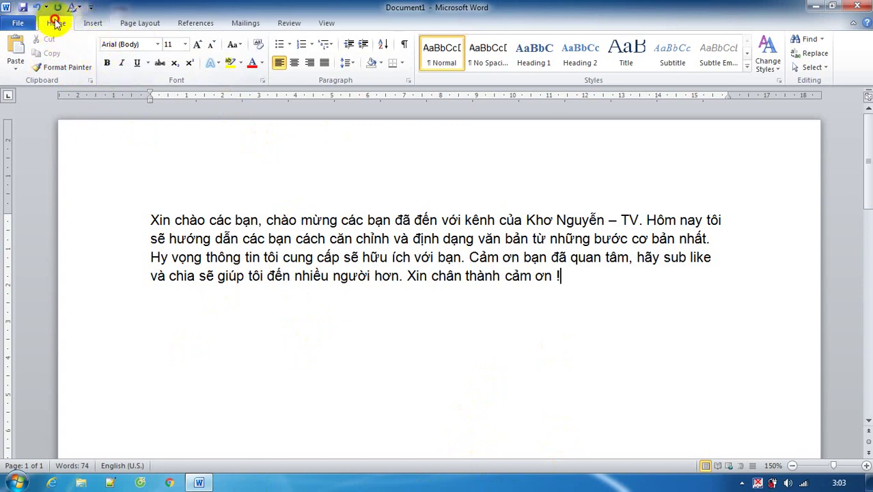
left_click(101, 26)
left_click(56, 25)
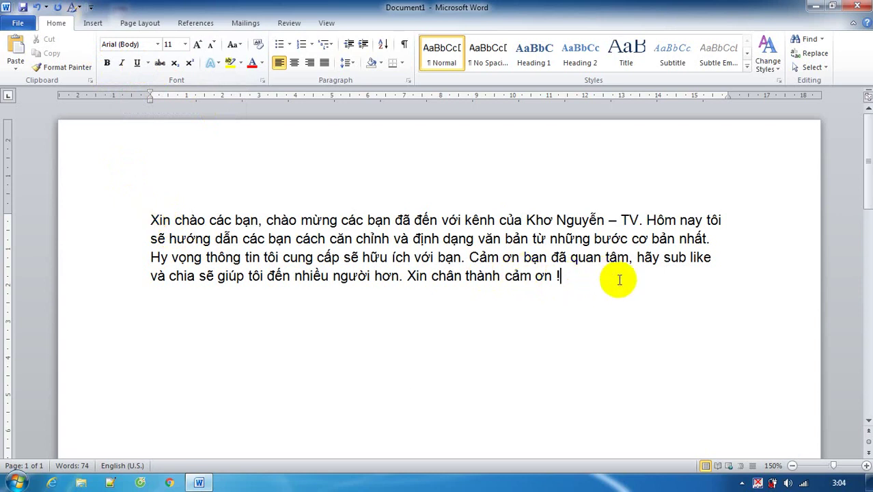
left_click_drag(102, 275, 6, 181)
left_click(610, 337)
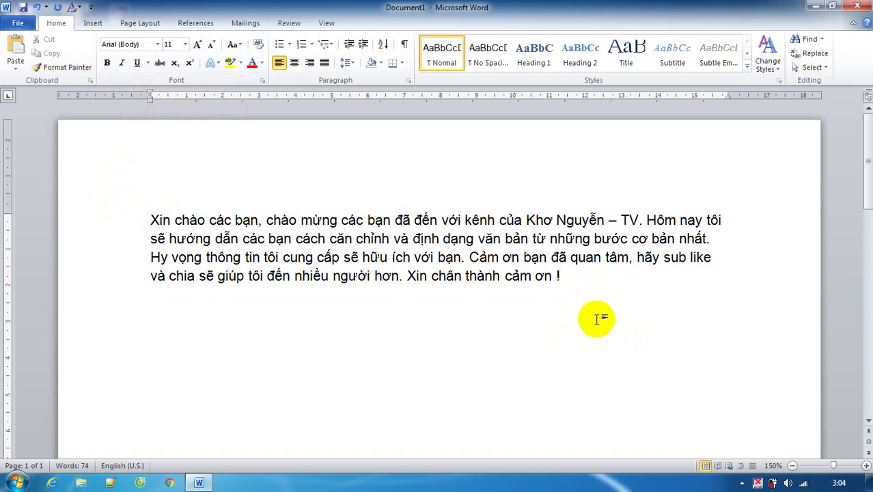
left_click_drag(584, 277, 7, 174)
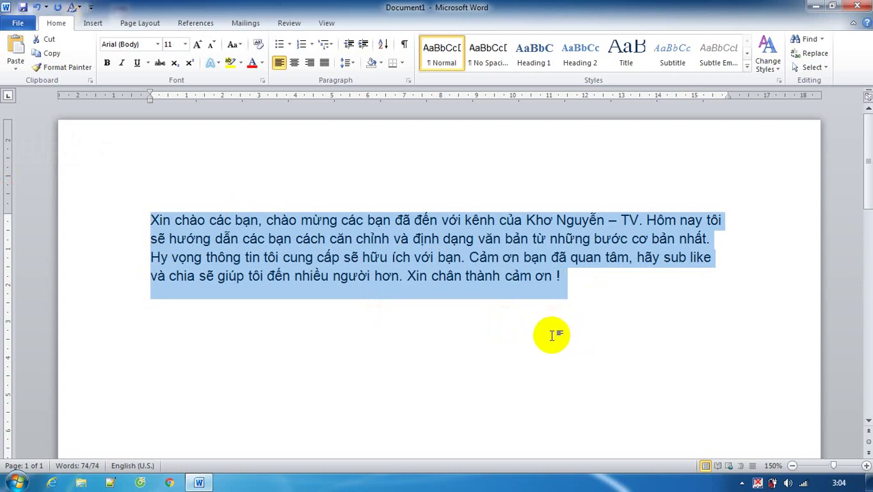
- Bold the paragraph with Ctrl+B, the mini toolbar and the Bold button, leaving it bold
key("ctrl+b")
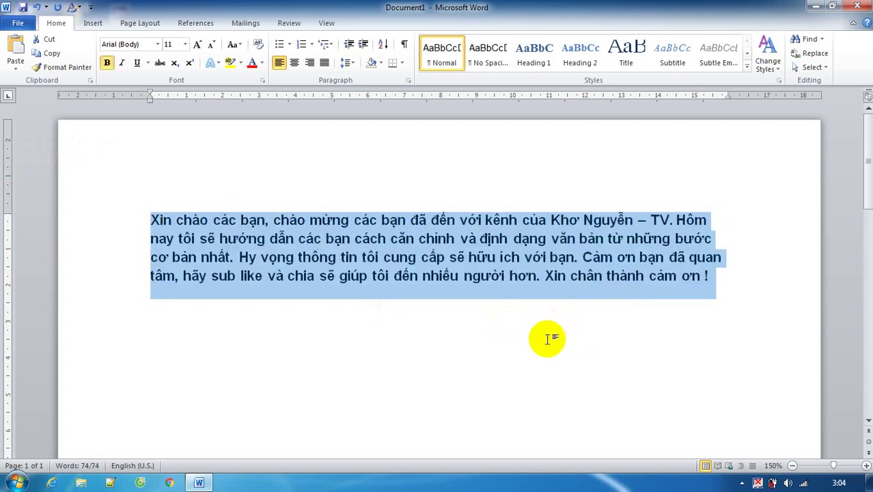
left_click(539, 239)
key("ctrl+z")
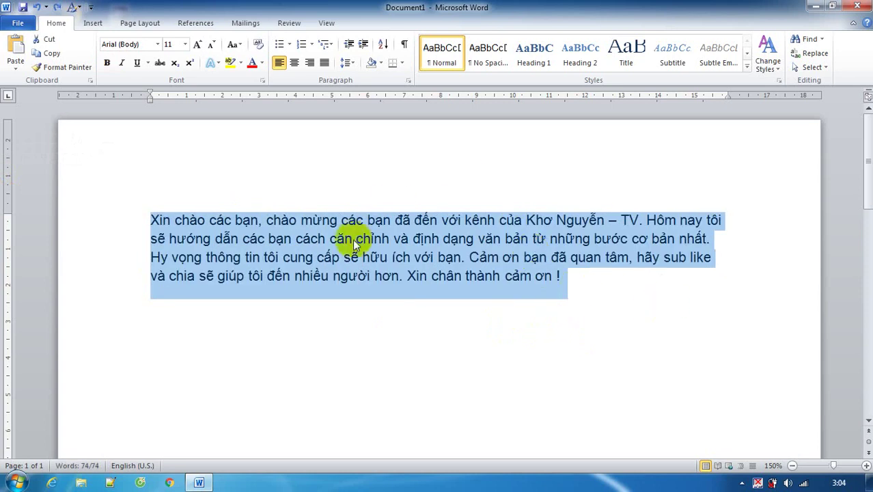
right_click(360, 233)
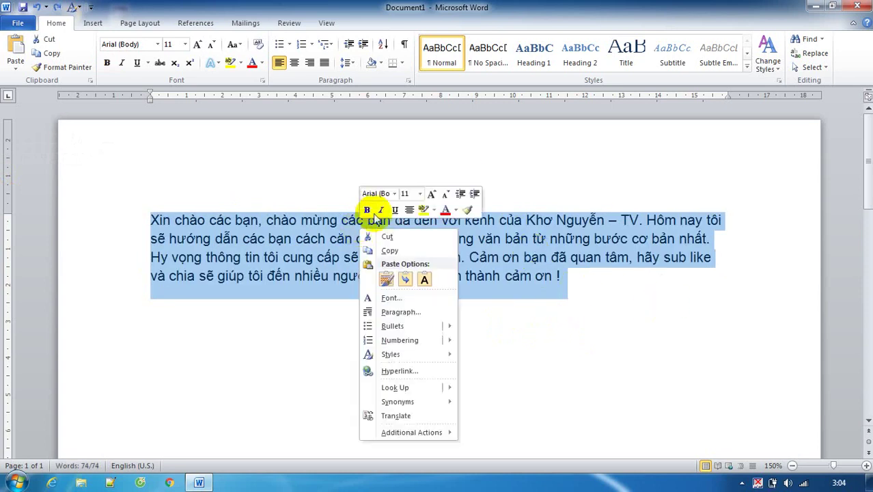
left_click(366, 209)
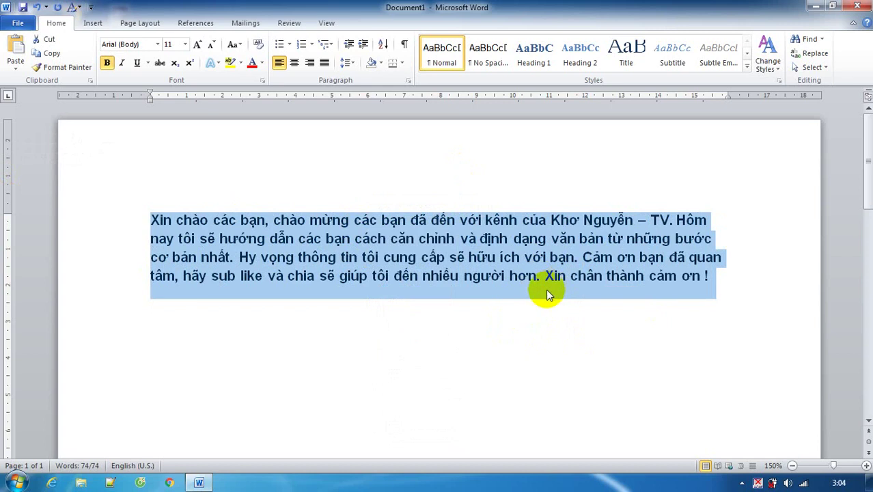
key("ctrl+z")
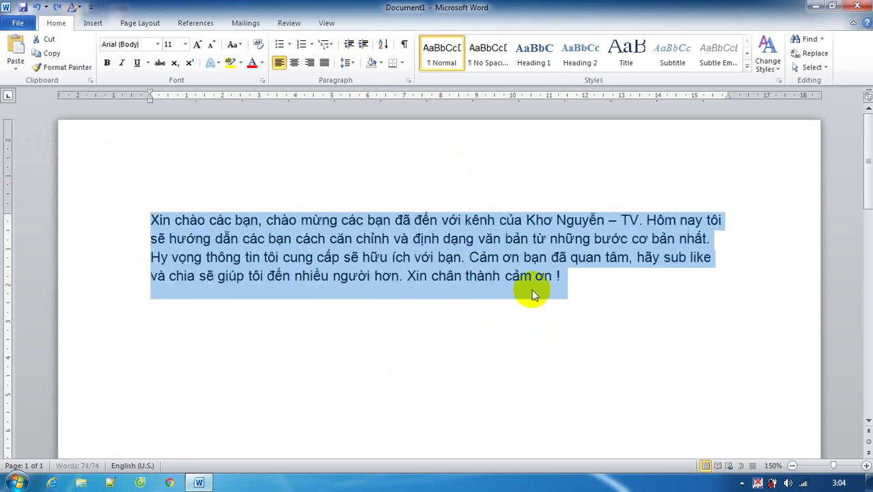
left_click(108, 63)
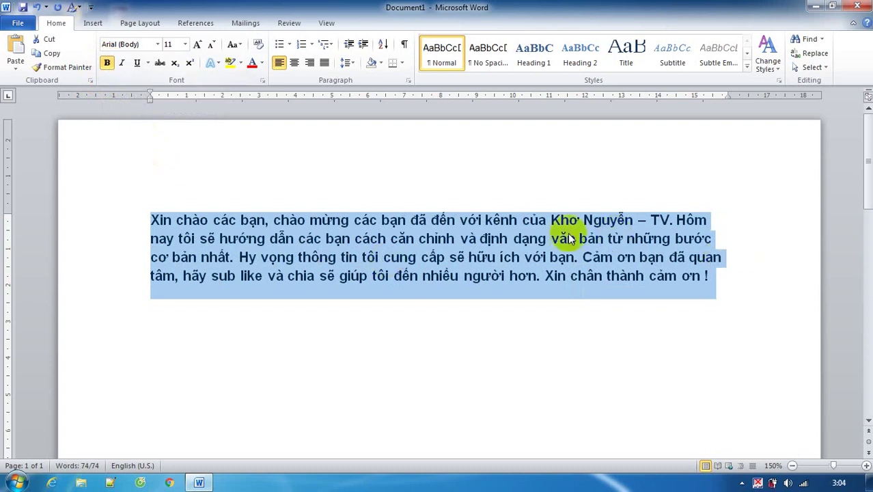
right_click(278, 226)
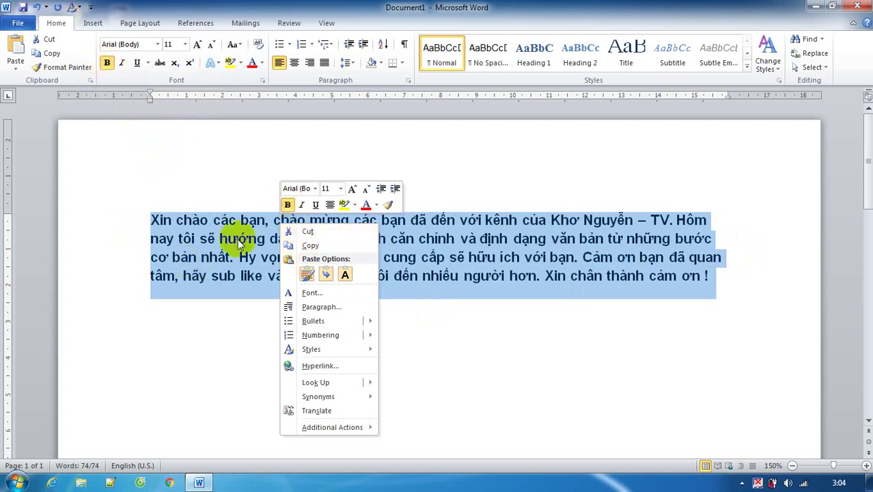
key("Escape")
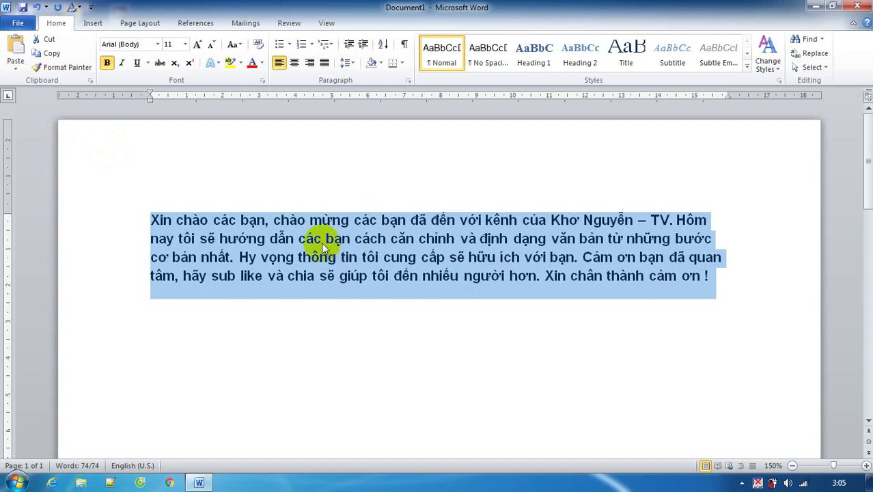
- Remove bold from the paragraph and bold only the opening welcome sentence
key("ctrl+b")
left_click(412, 276)
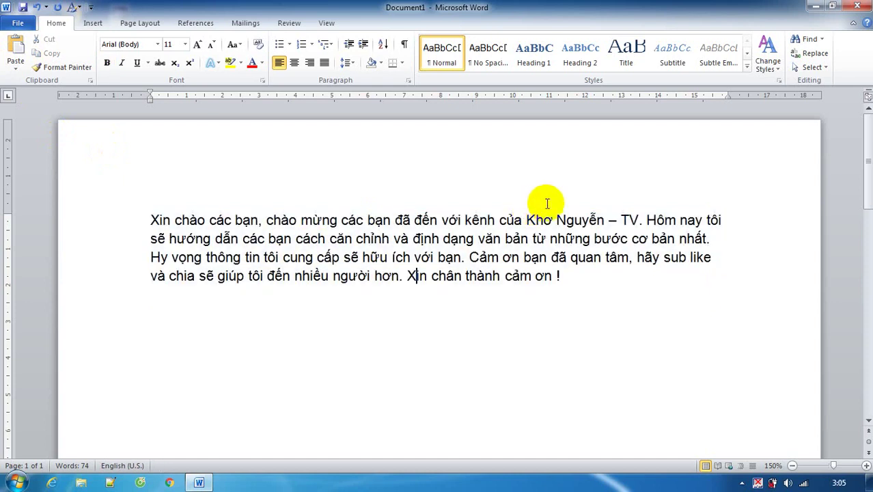
left_click_drag(639, 220, 525, 220)
left_click_drag(447, 213, 117, 214)
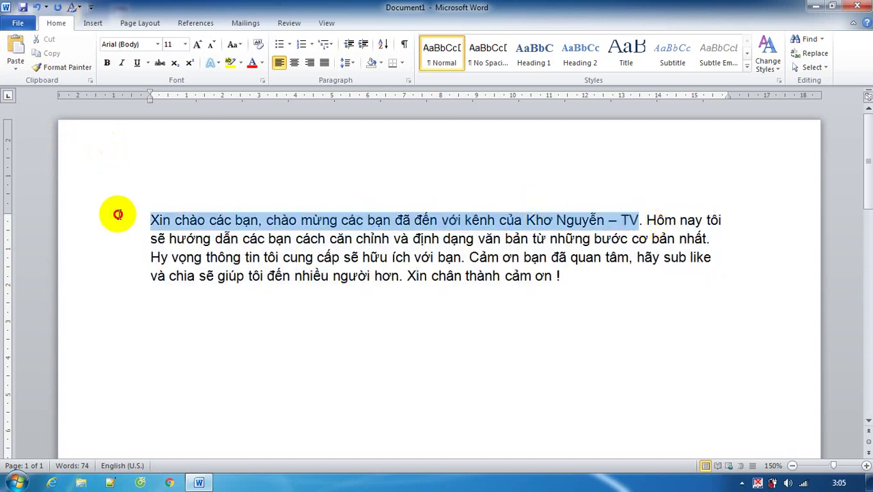
key("ctrl+b")
left_click(683, 246)
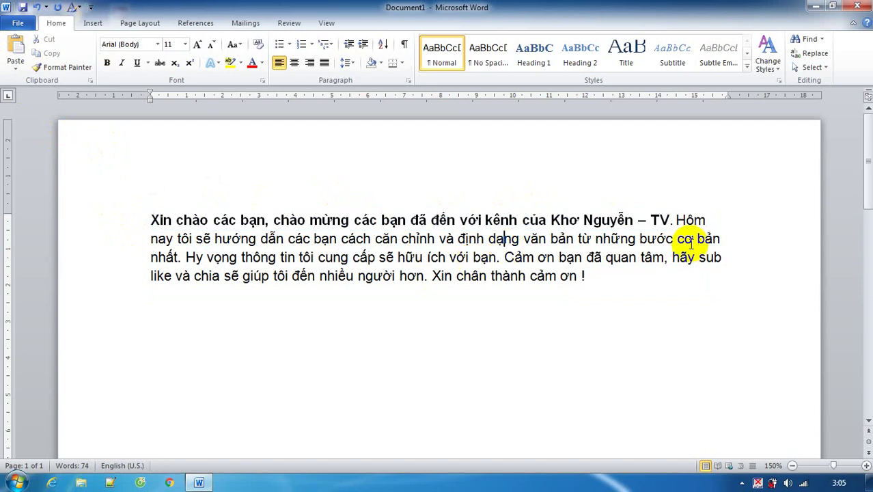
left_click_drag(655, 220, 95, 221)
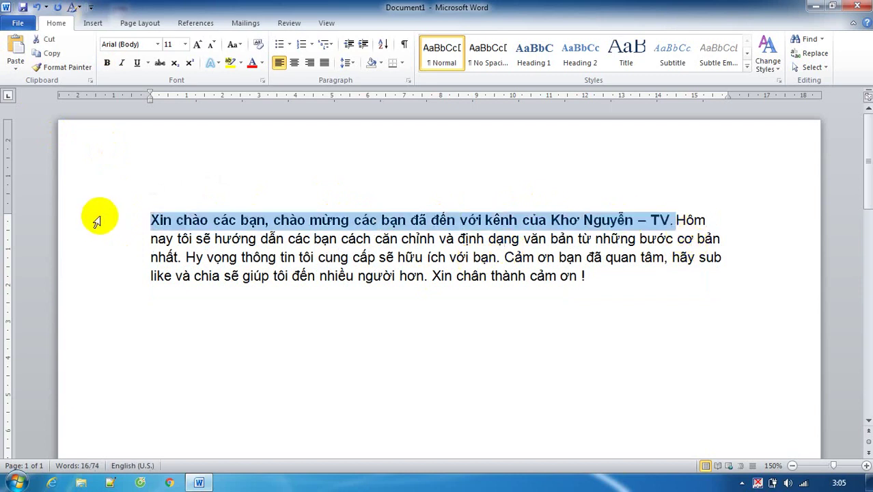
key("ctrl+b")
key("ctrl+b")
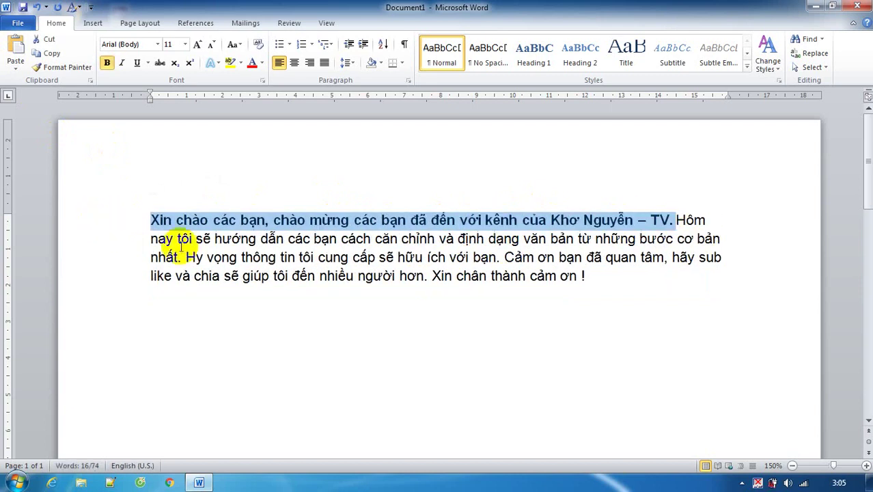
- Select the text from 'Hôm nay' to the end of the paragraph
left_click(313, 236)
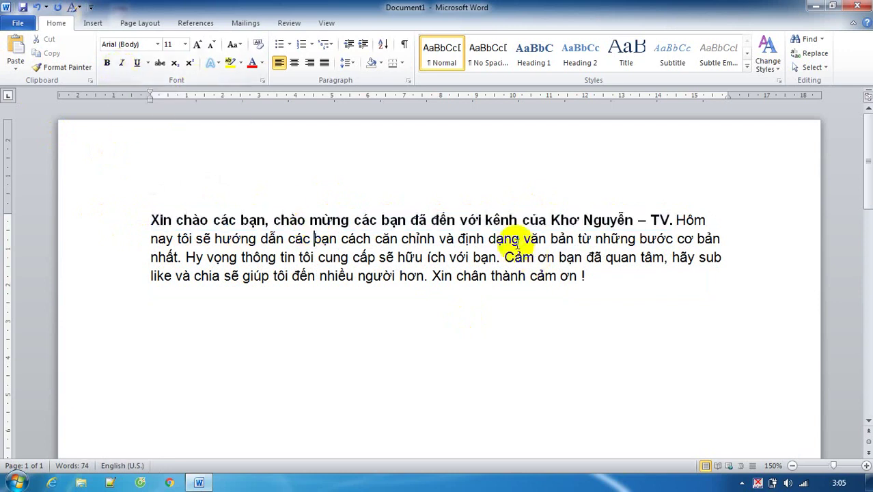
left_click(676, 220)
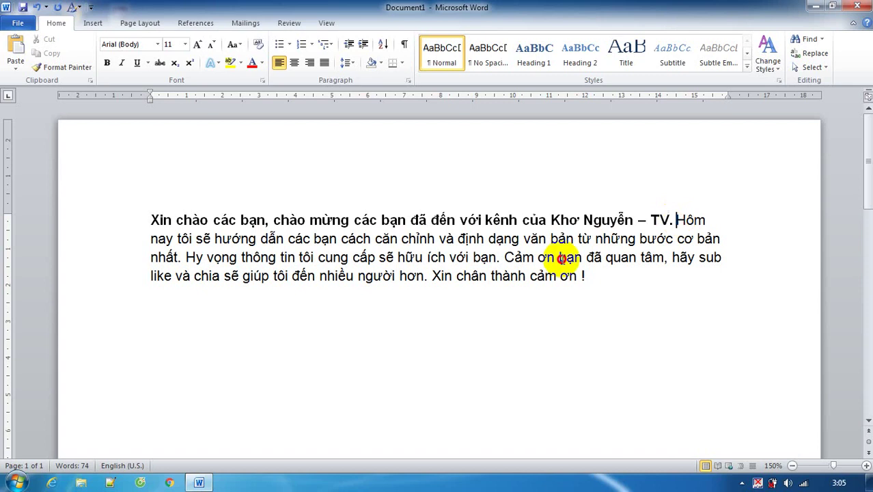
left_click_drag(676, 220, 722, 286)
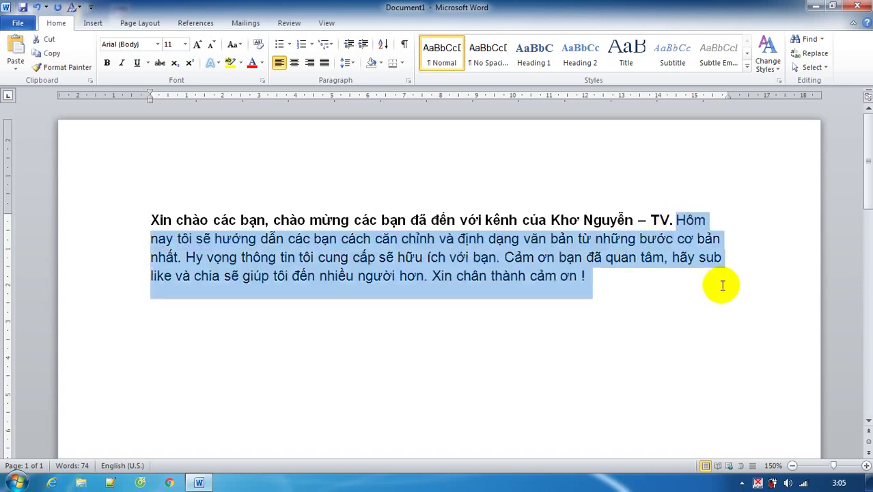
- Toggle italic on the selection with the I button, mini toolbar and Ctrl+I, ending upright
left_click(121, 64)
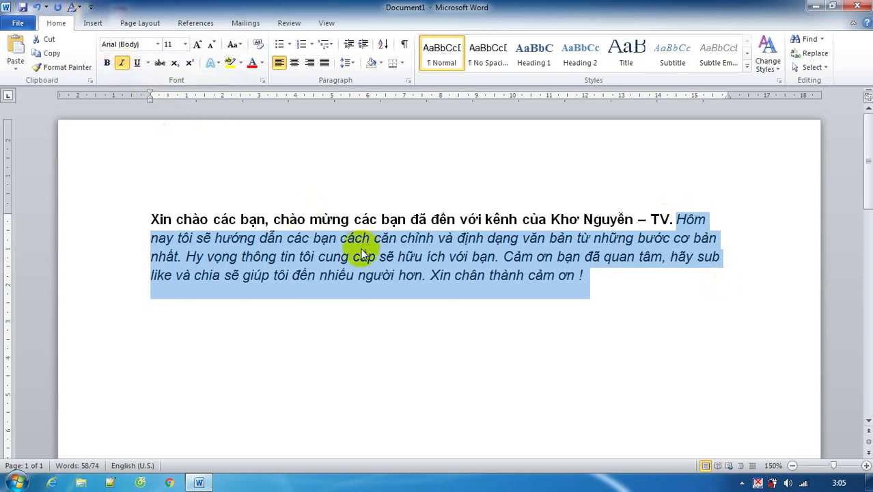
key("ctrl+i")
right_click(480, 253)
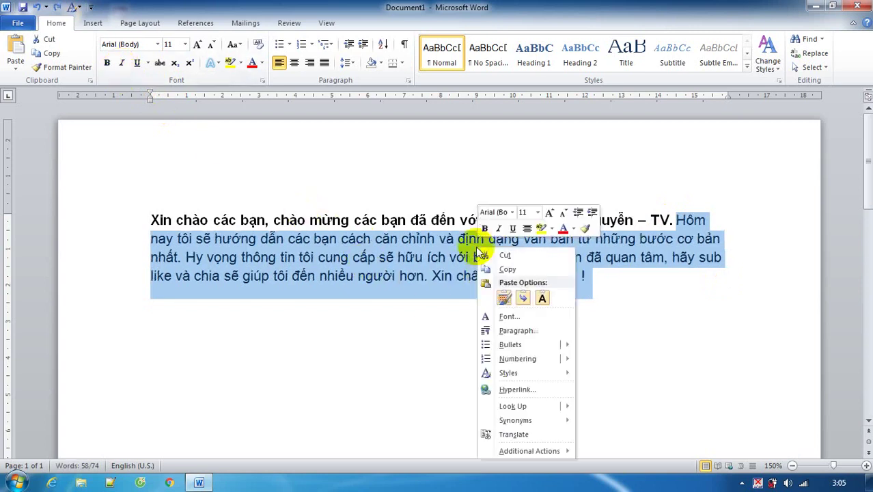
left_click(498, 229)
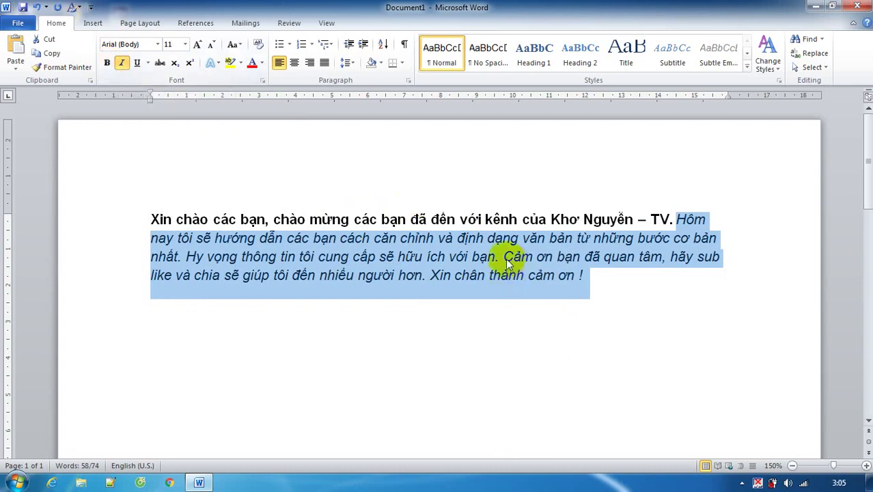
key("ctrl+i")
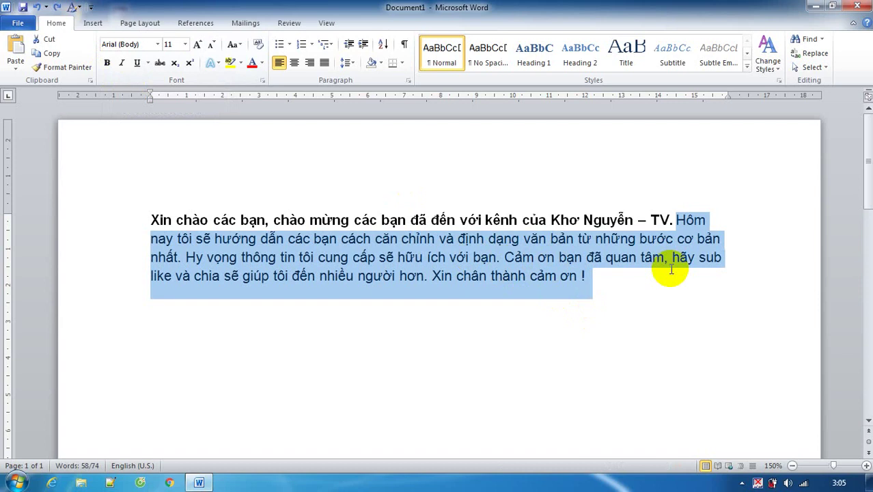
key("ctrl+i")
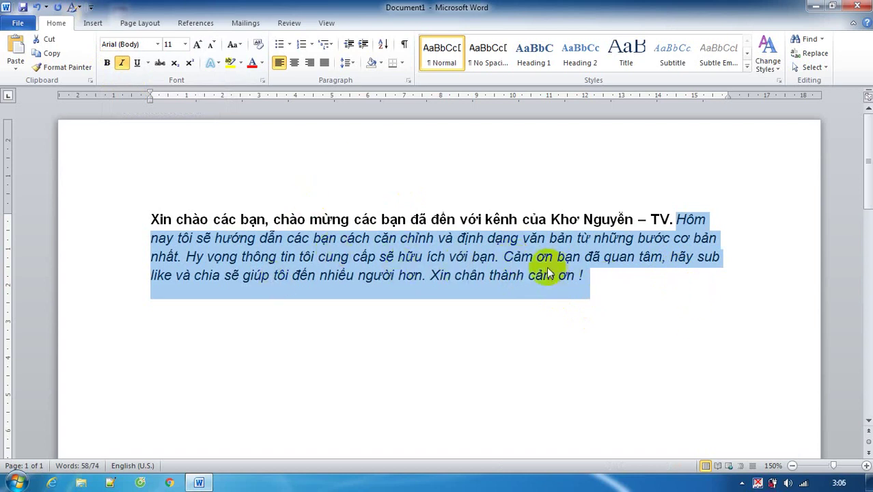
key("ctrl+i")
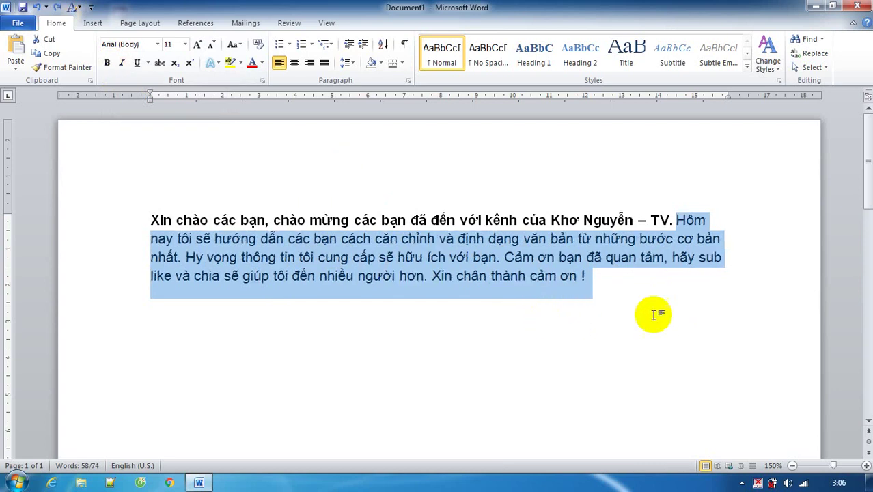
- Italicize only the sentences from 'Hôm nay' through 'với bạn.'
left_click(657, 301)
left_click_drag(676, 220, 500, 257)
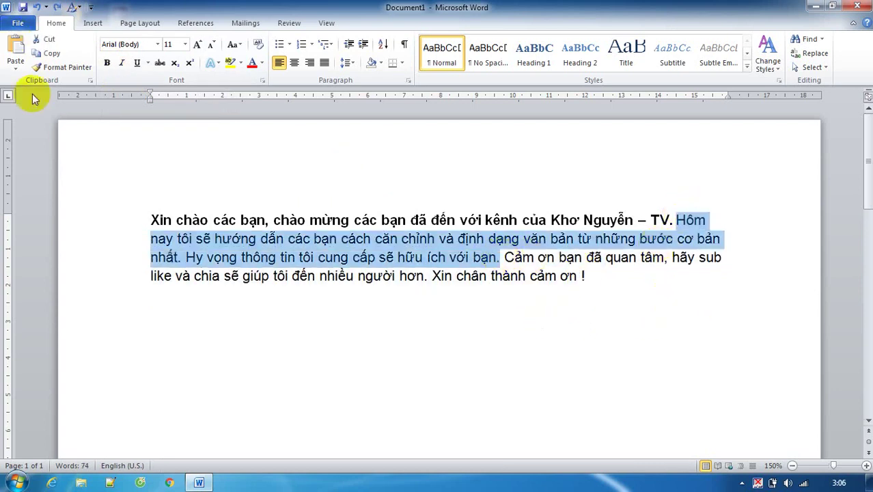
left_click(122, 62)
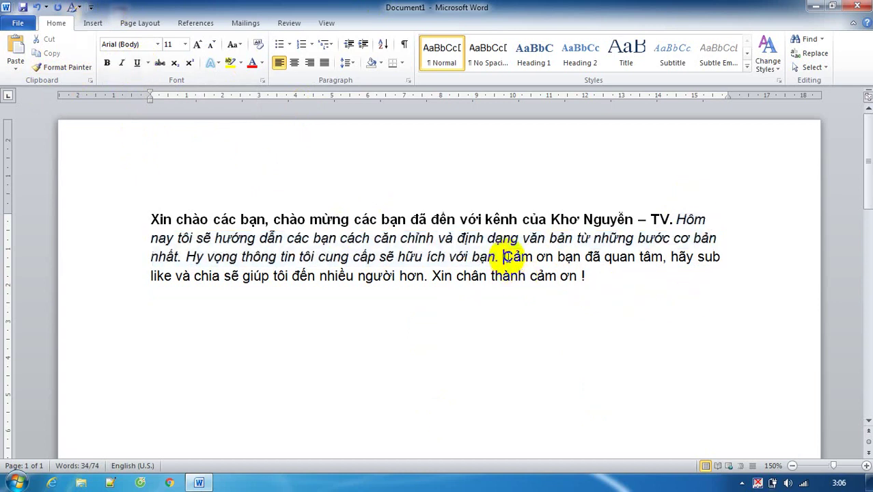
- Underline the sentences from 'Cảm ơn bạn' to the end, toggling via U button, mini toolbar and Ctrl+U
mouse_move(503, 256)
left_mouse_down()
mouse_move(615, 290)
mouse_move(581, 276)
left_mouse_up()
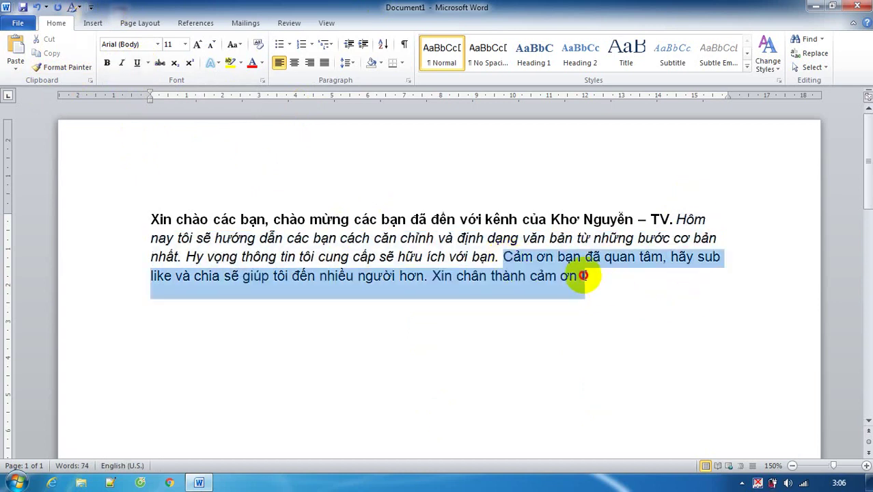
left_click(137, 64)
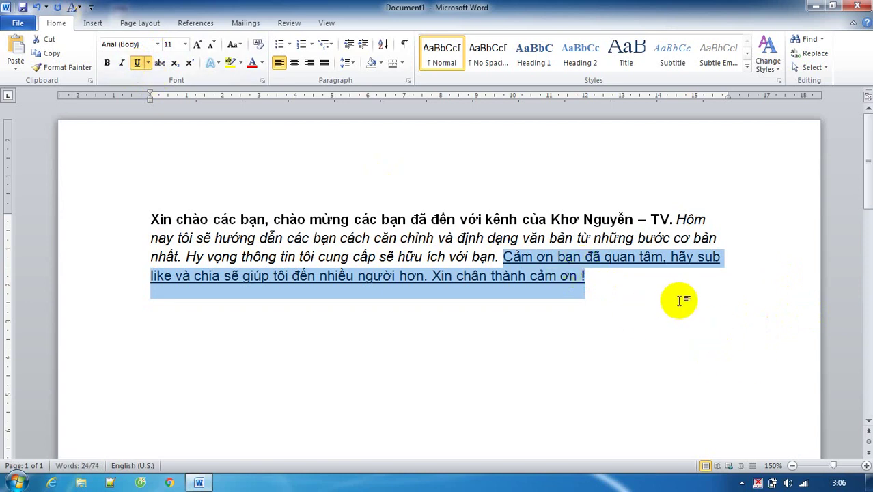
key("ctrl+u")
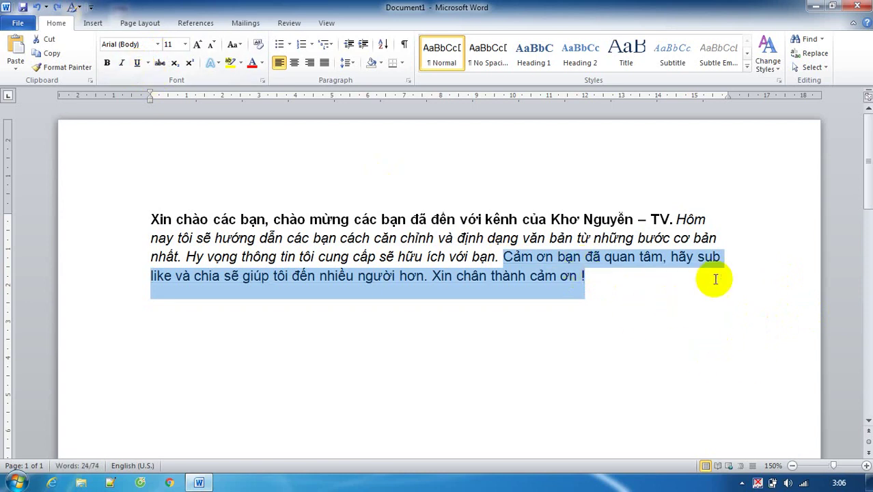
right_click(565, 273)
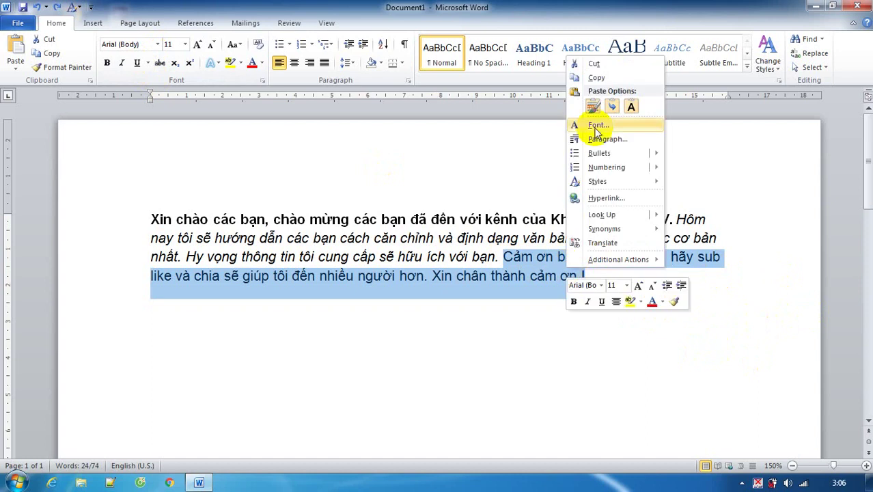
left_click(601, 301)
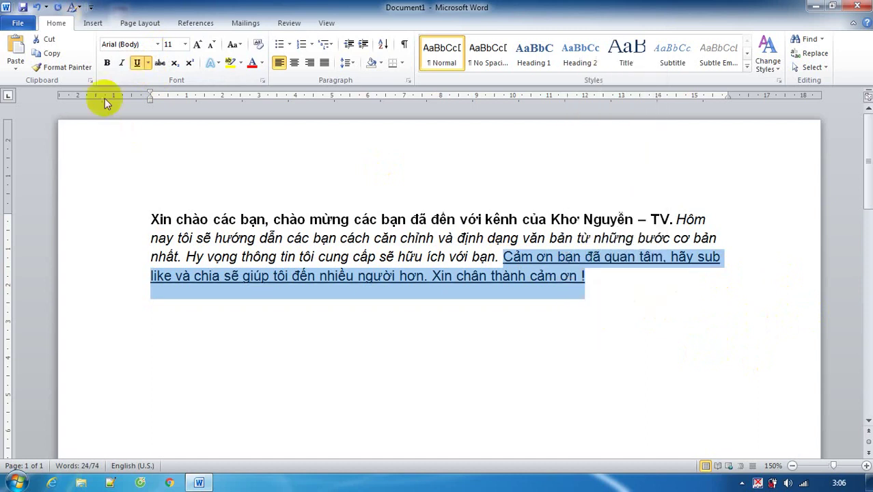
key("ctrl+u")
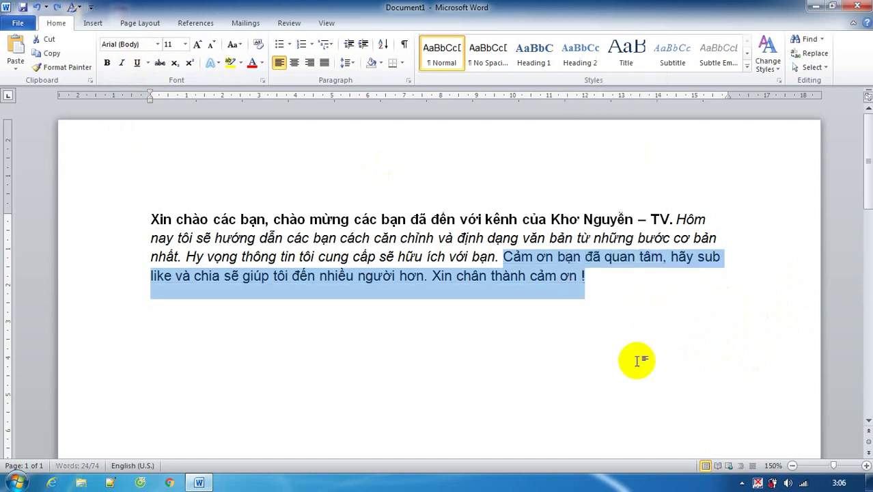
key("ctrl+u")
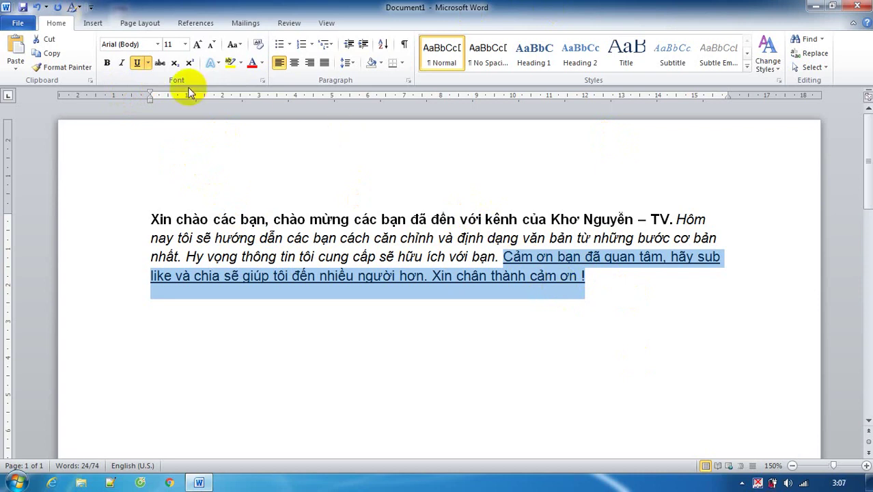
- In the Font dialog, give the closing sentences a red dotted underline after trying double and thick styles
left_click(263, 82)
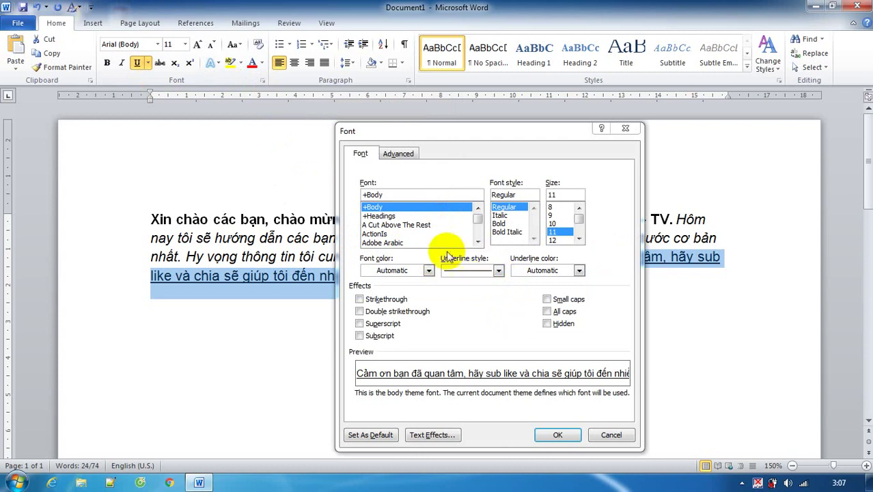
left_click(499, 272)
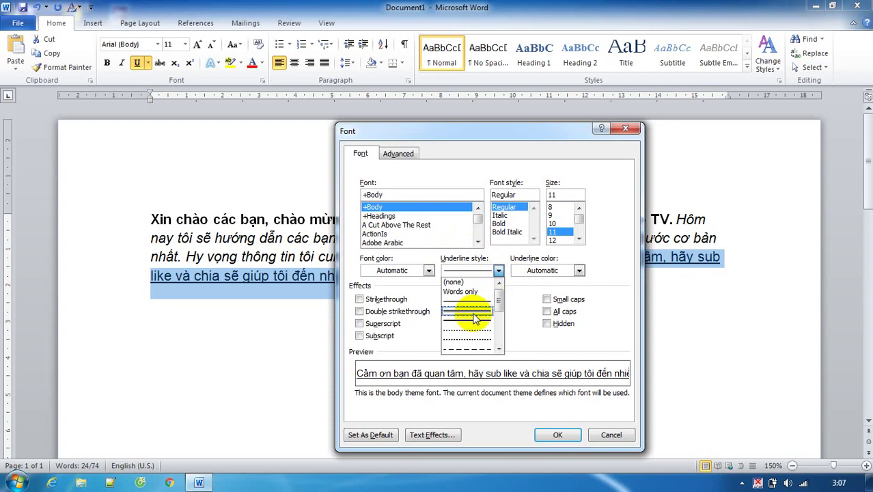
left_click(474, 312)
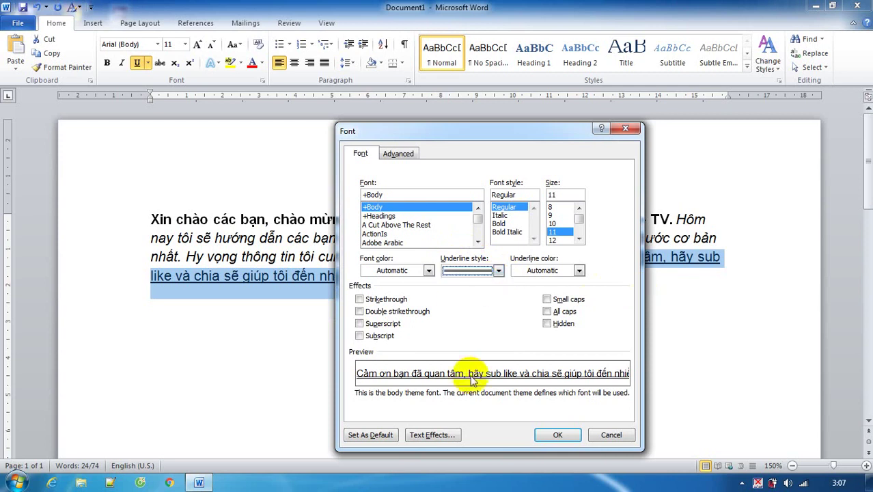
left_click(499, 270)
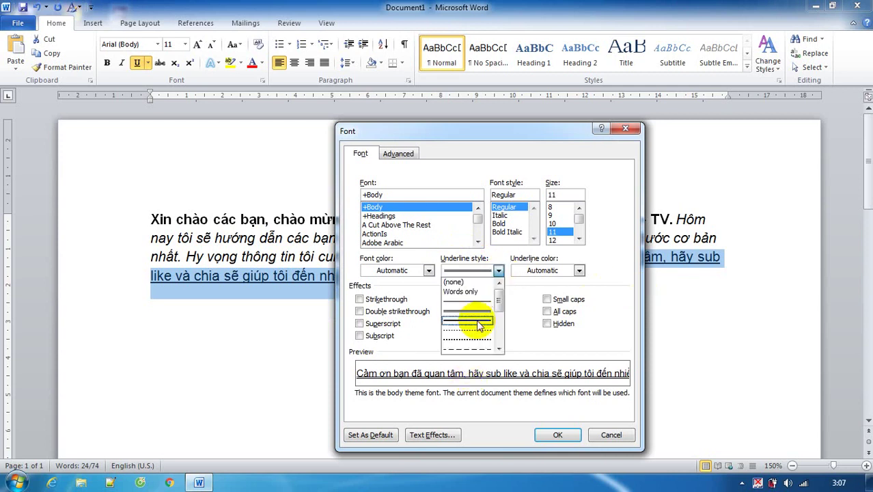
left_click(478, 321)
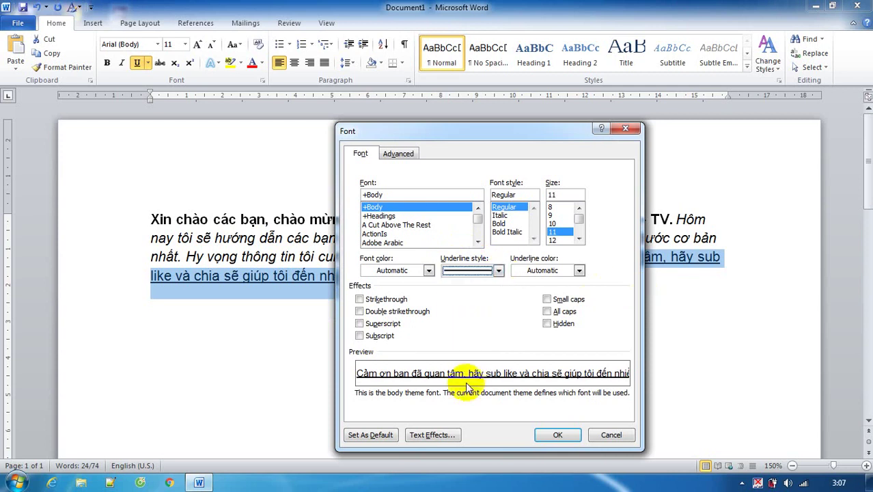
left_click(499, 270)
left_click(498, 271)
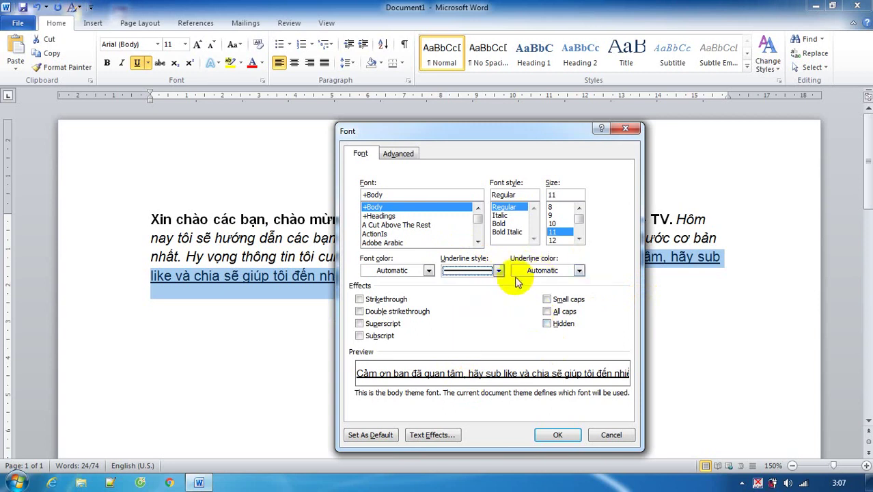
left_click(579, 271)
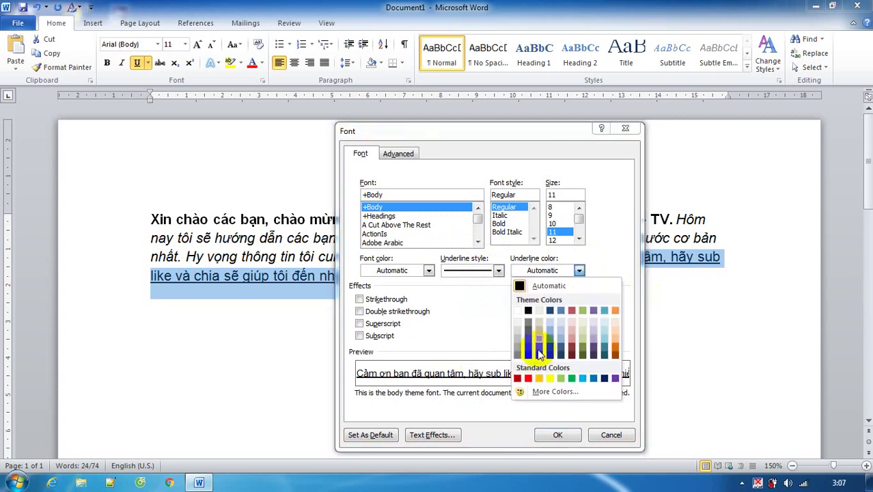
left_click(528, 379)
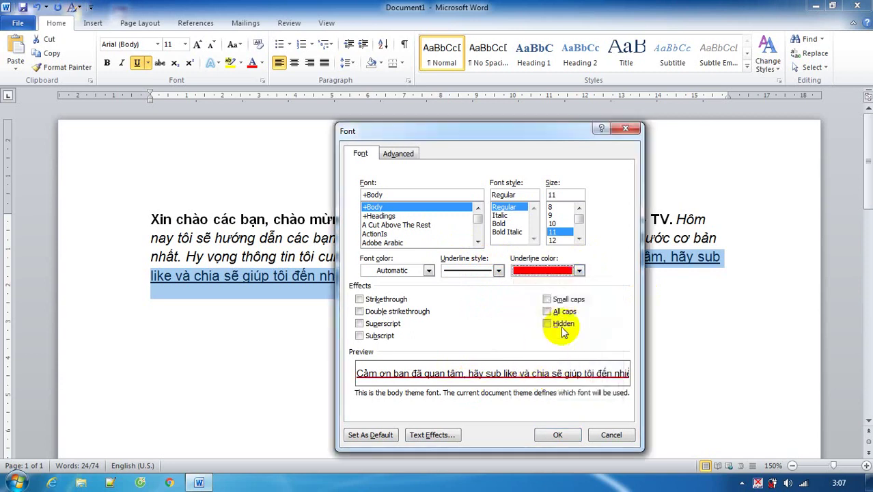
left_click(499, 272)
left_click(479, 335)
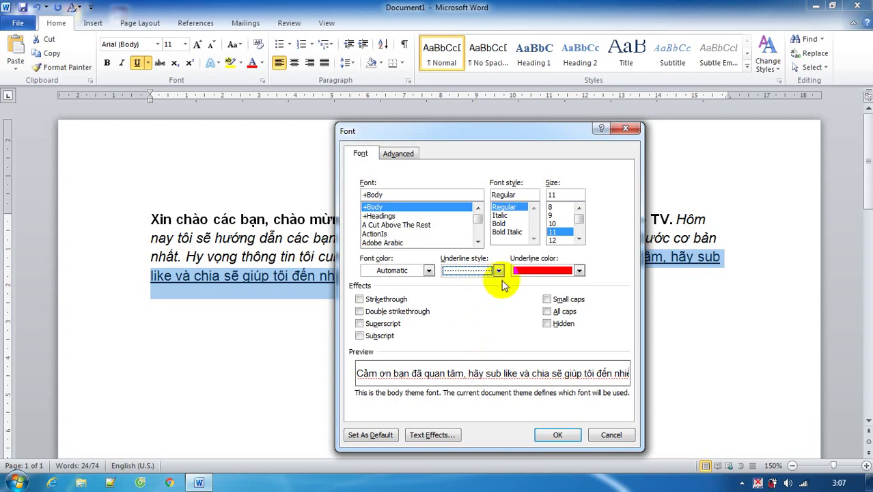
left_click(499, 271)
left_click(474, 339)
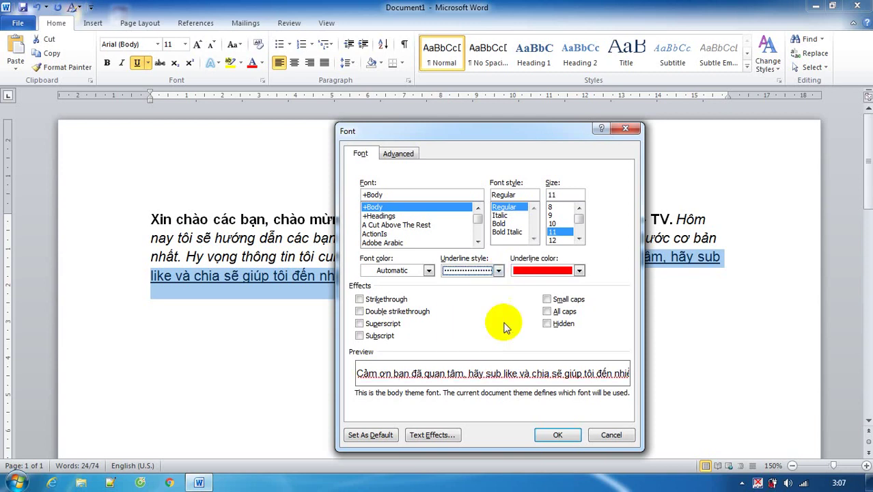
left_click(554, 434)
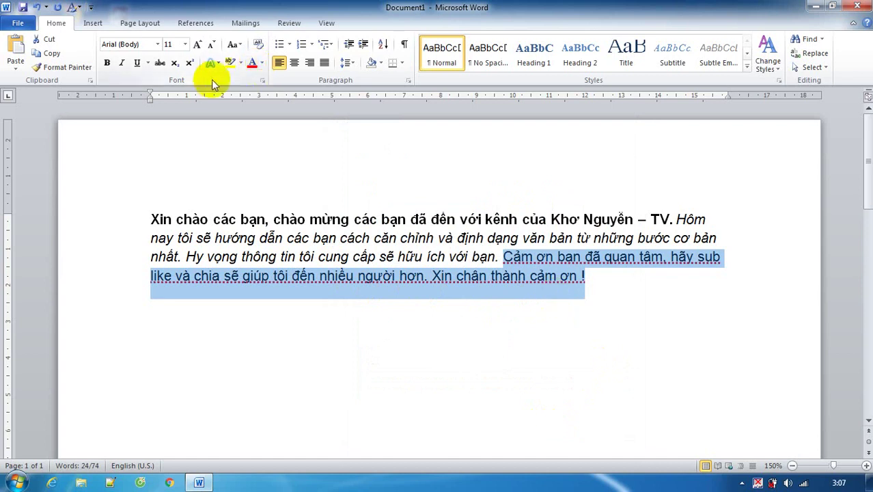
- Change the closing sentences' underline to a red double line in the Font dialog
left_click(263, 80)
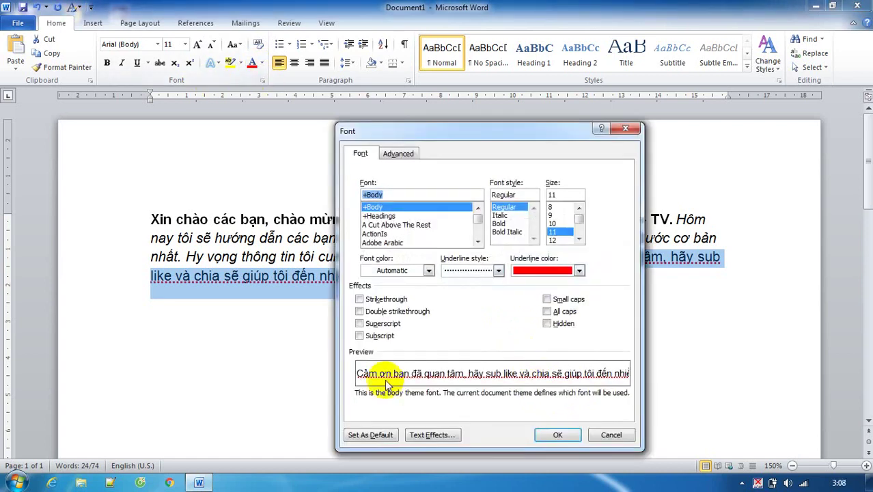
left_click(499, 270)
left_click(466, 308)
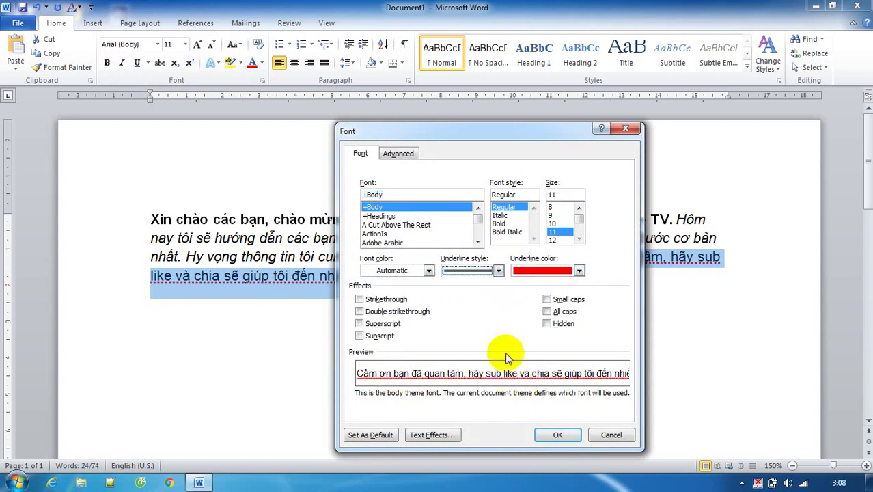
left_click(557, 436)
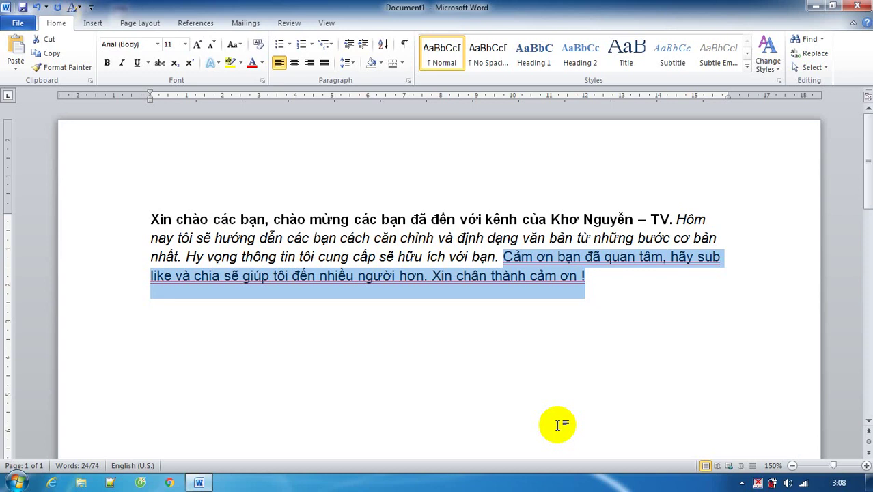
left_click(534, 259)
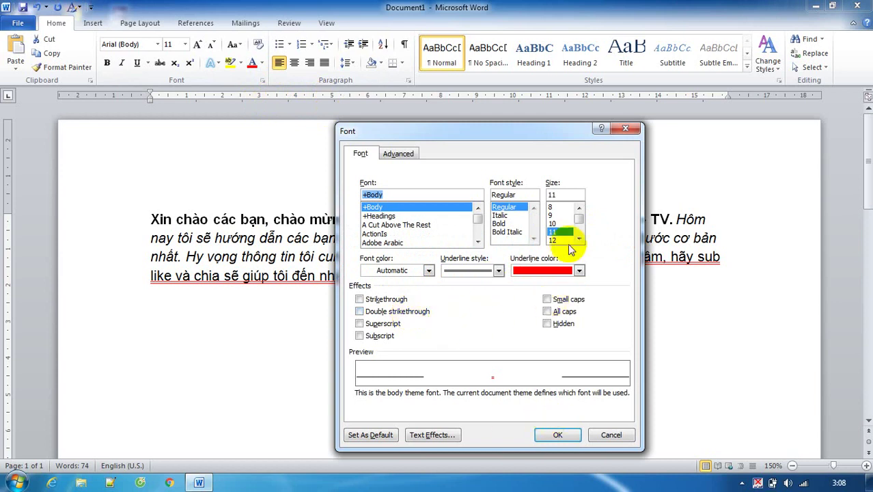
- Set the Underline style of the selected closing sentences to Words only, keeping the red colour
left_click(499, 271)
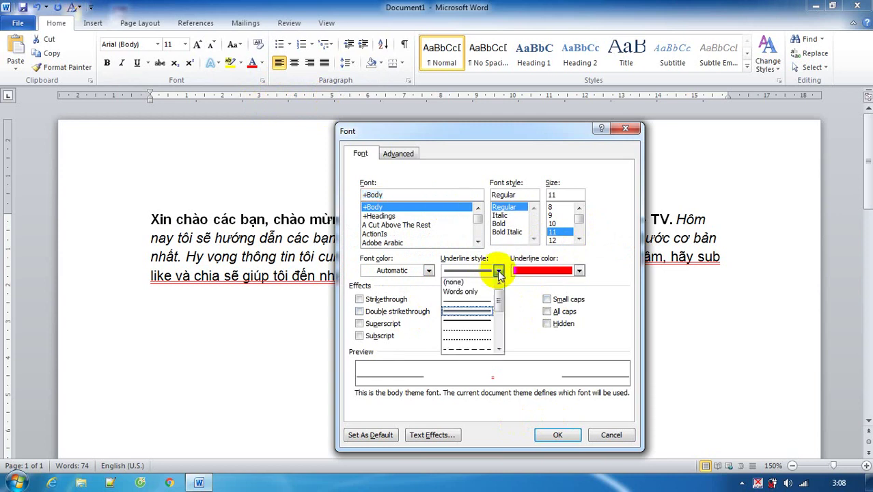
left_click(476, 292)
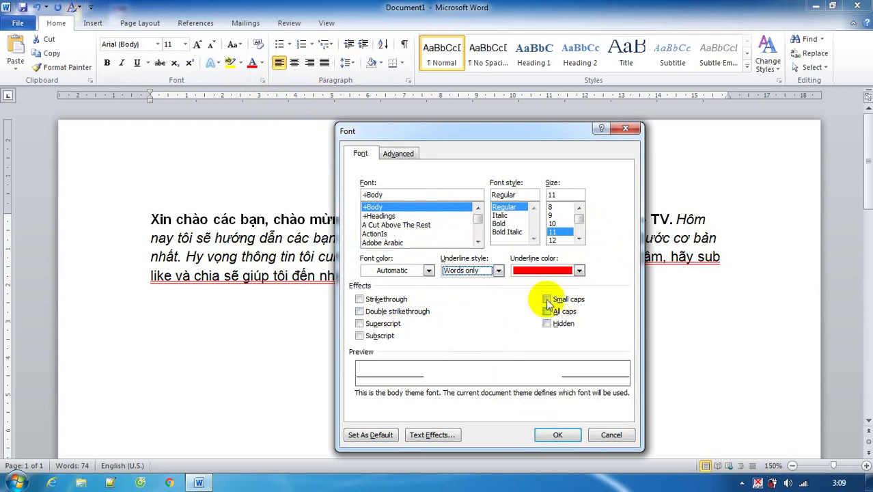
left_click(561, 435)
left_click_drag(512, 257, 586, 274)
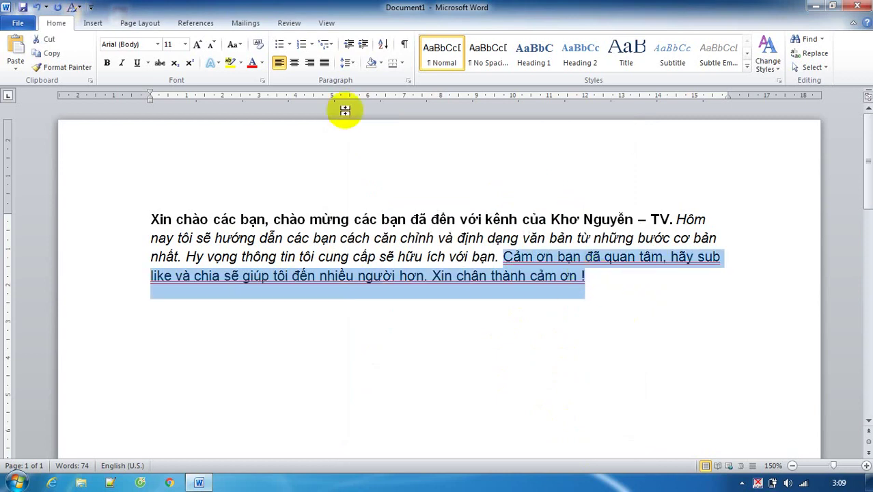
left_click(261, 83)
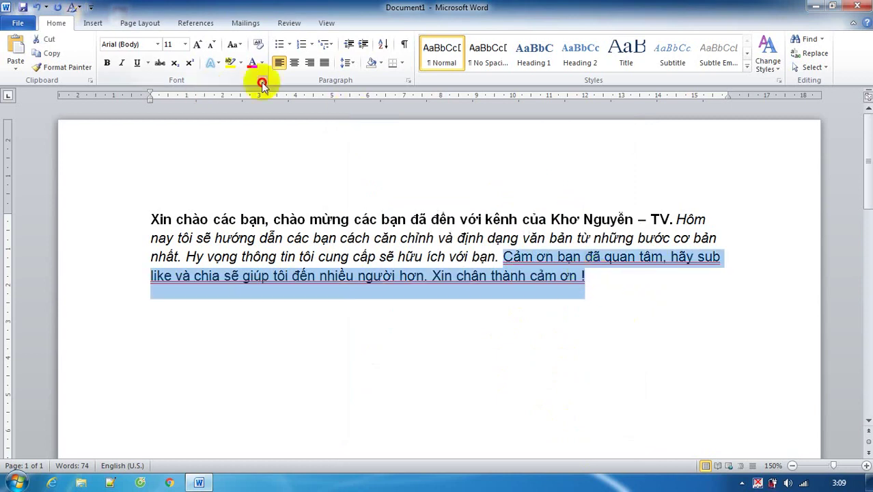
left_click(498, 271)
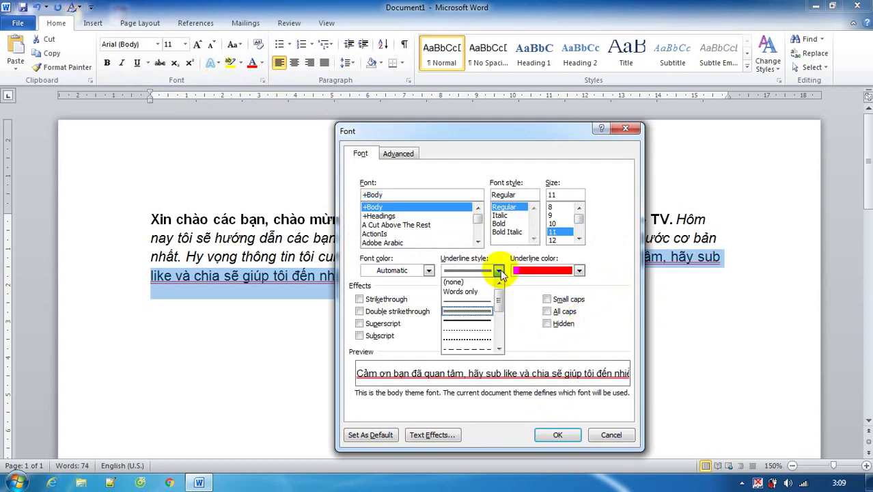
left_click(480, 294)
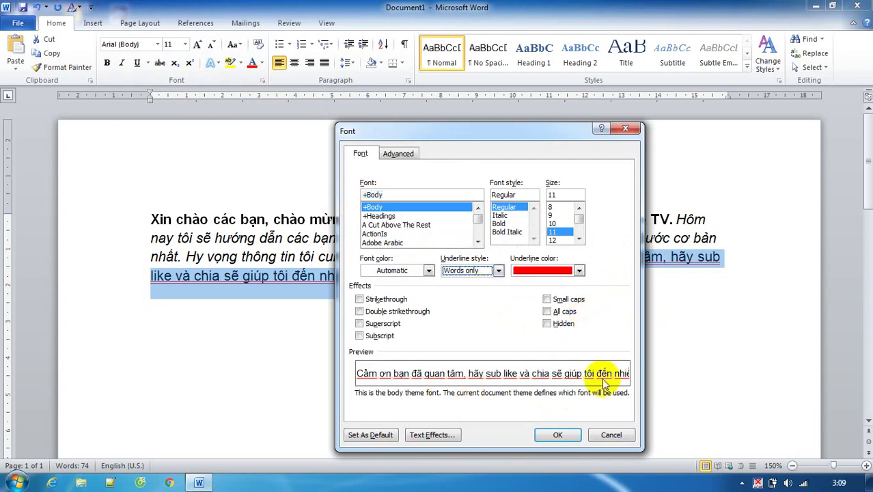
left_click(558, 435)
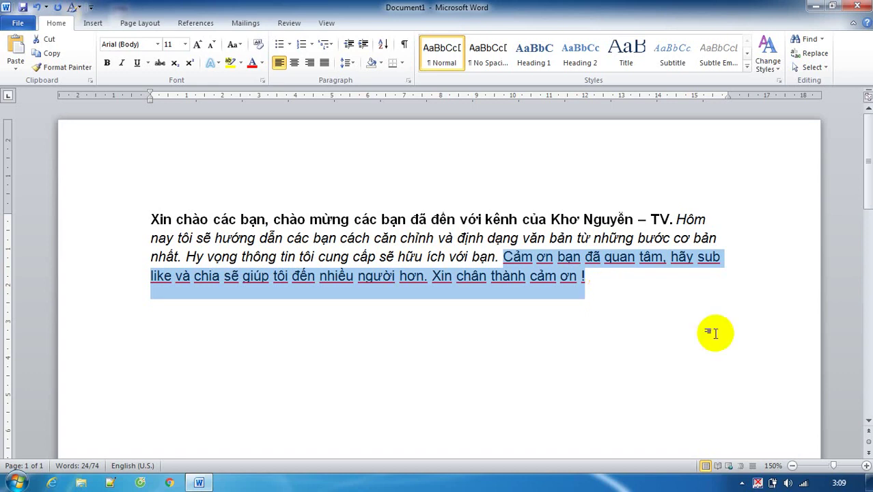
- Select the whole paragraph and try font sizes 18 and 20
left_click(629, 294)
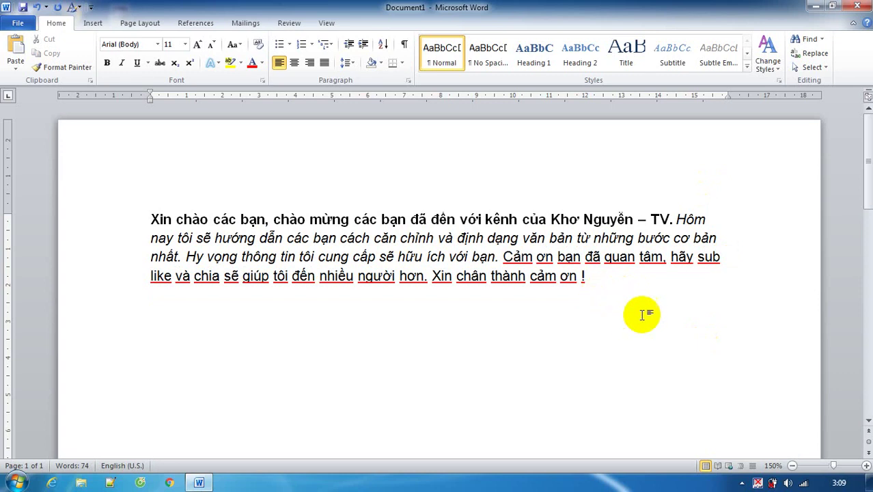
key("ctrl+a")
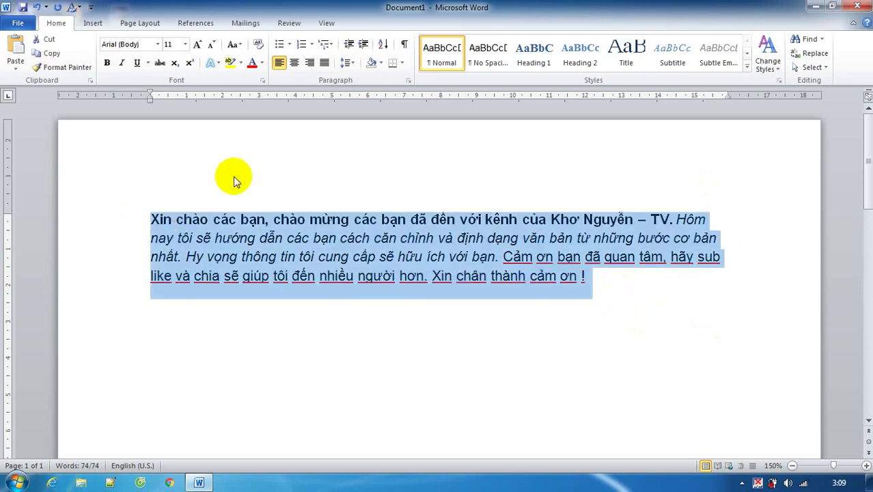
left_click(183, 45)
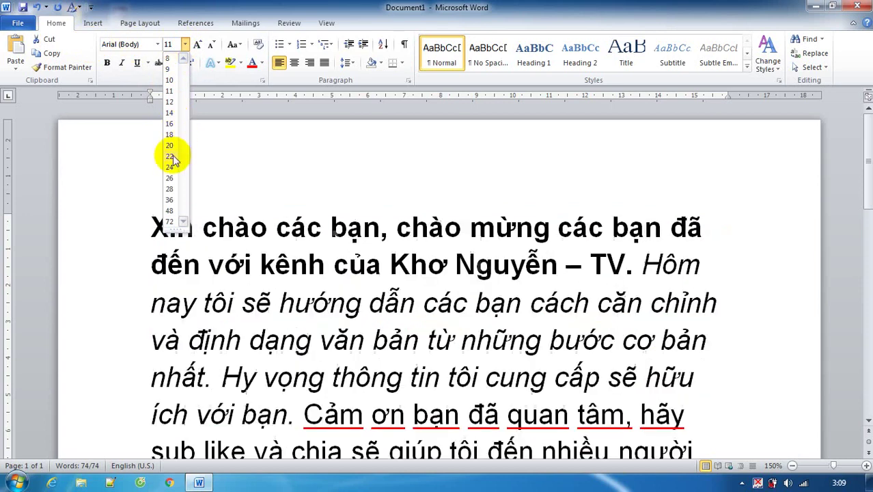
left_click(171, 134)
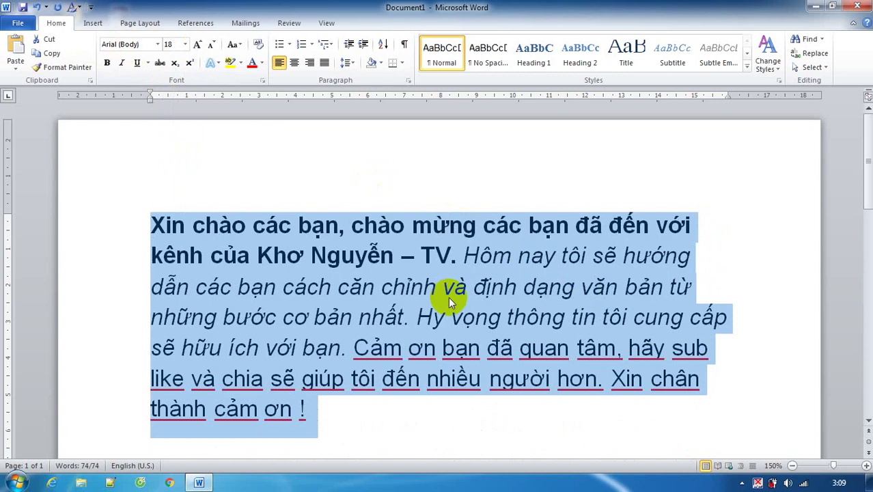
left_click(168, 44)
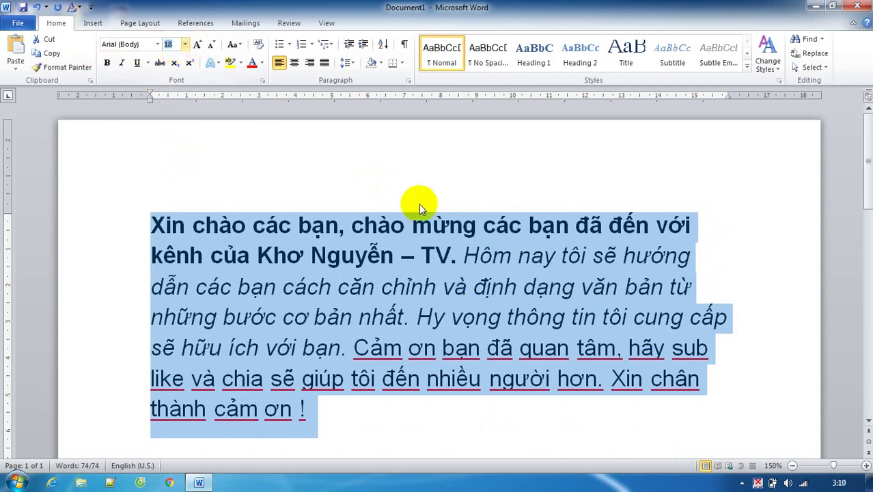
type("2")
type("0")
key("Return")
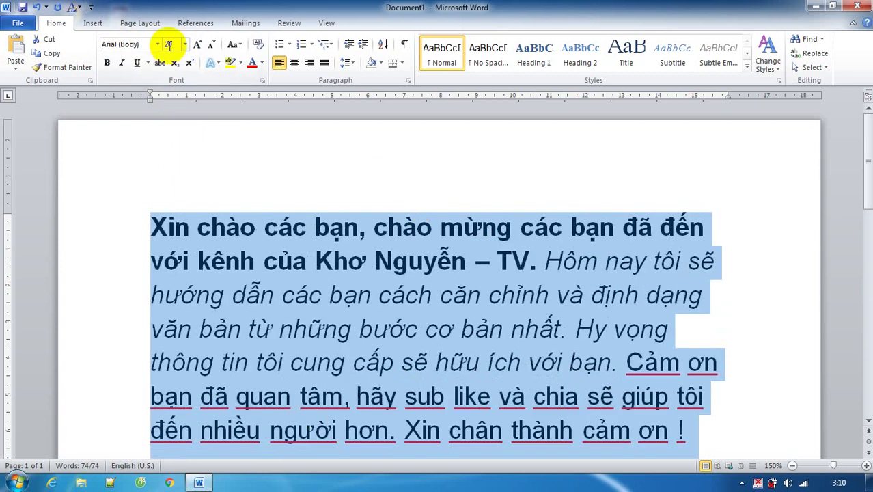
- Set the font size to 15, try 100, then undo back to 15
left_click(168, 44)
type("1")
type("5")
key("Return")
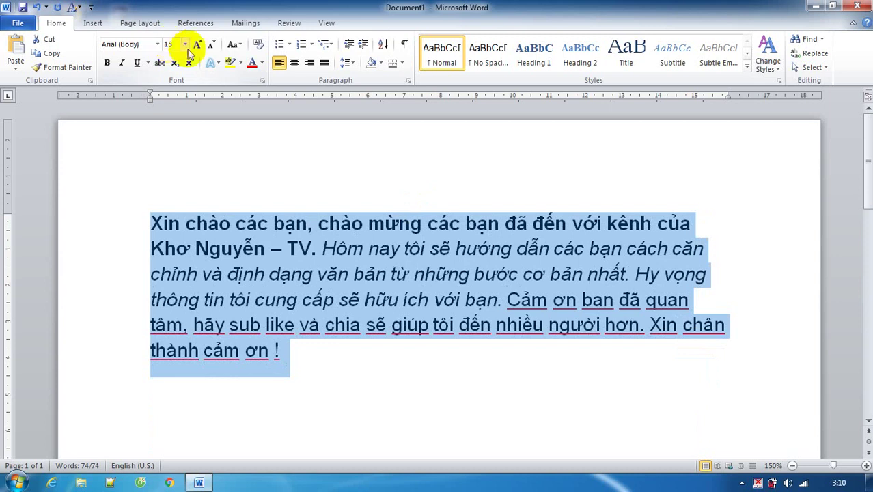
left_click(173, 45)
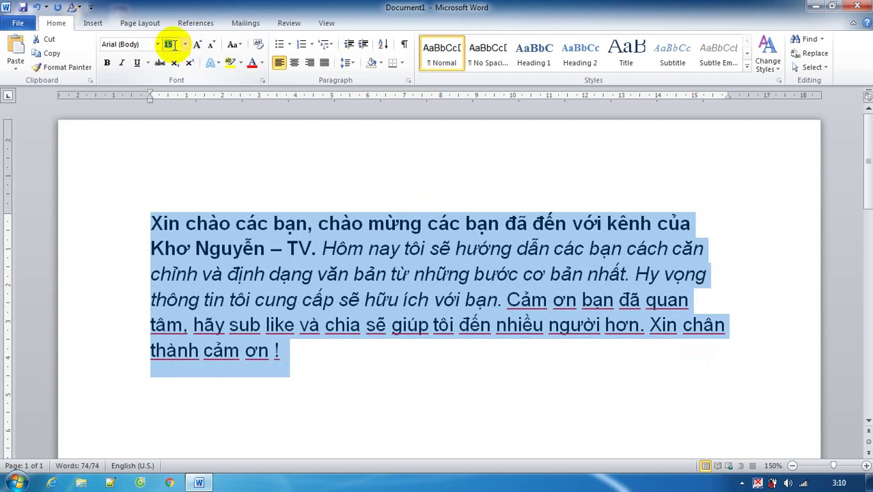
type("100")
key("Return")
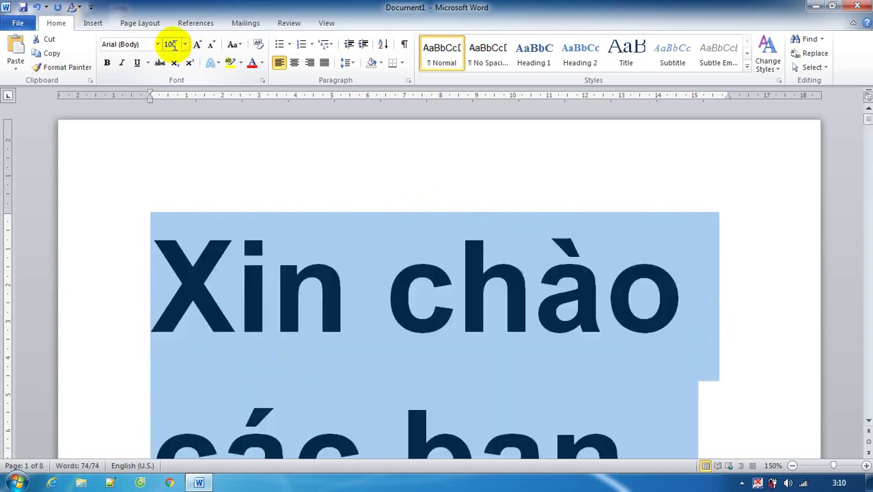
key("Right")
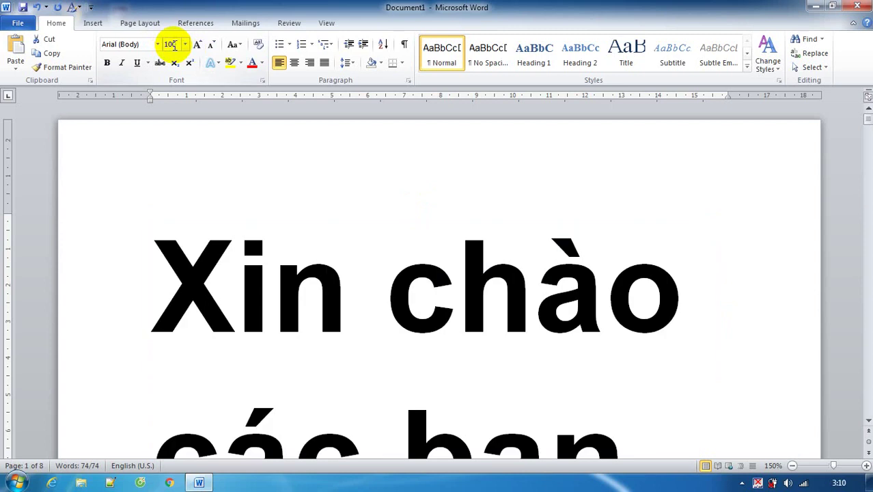
key("ctrl+z")
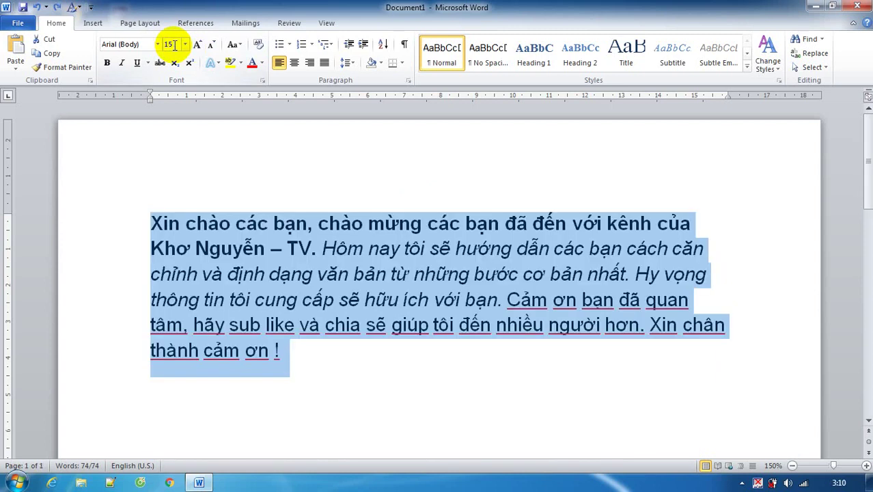
left_click(185, 44)
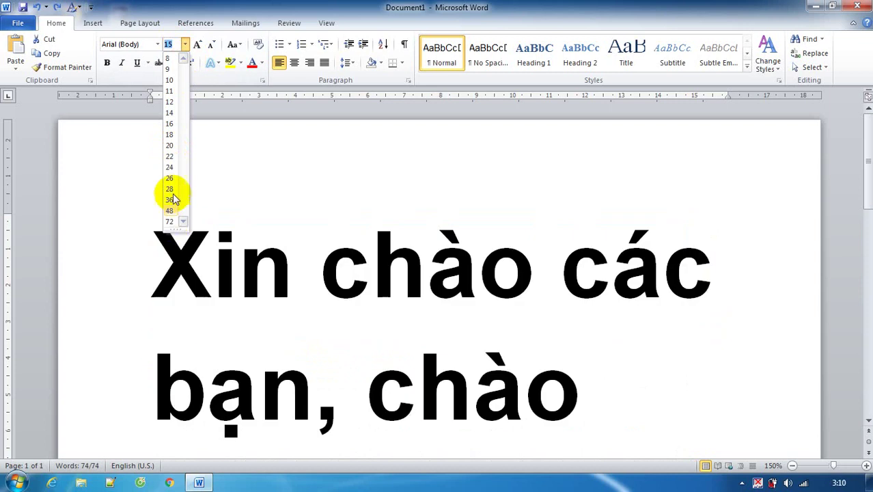
left_click(110, 170)
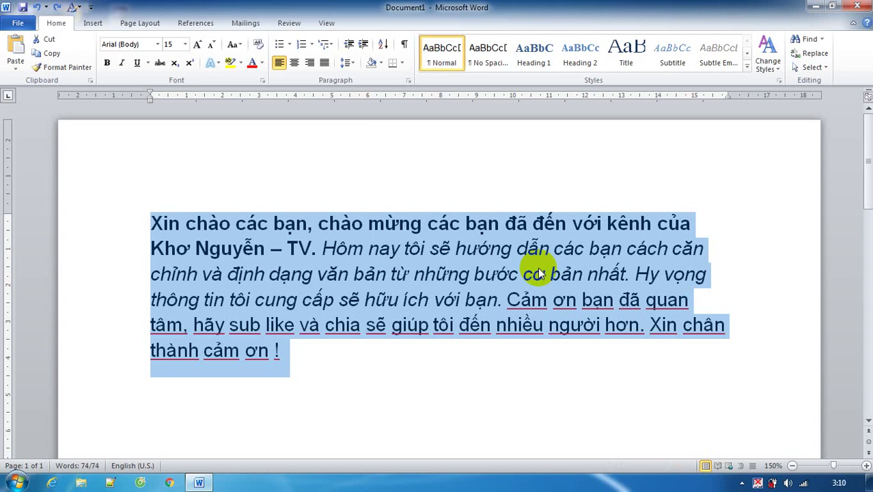
- Step the paragraph's font size up and down, through 20, 16 and 13, until it reaches 12 point
key("ctrl+shift+period")
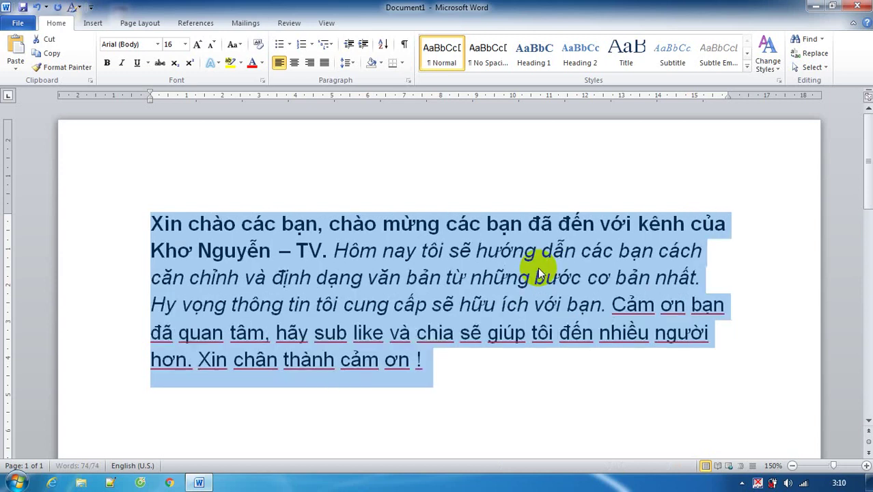
key("ctrl+shift+period")
key("ctrl+shift+period")
key("ctrl+shift+period")
key("ctrl+shift+period")
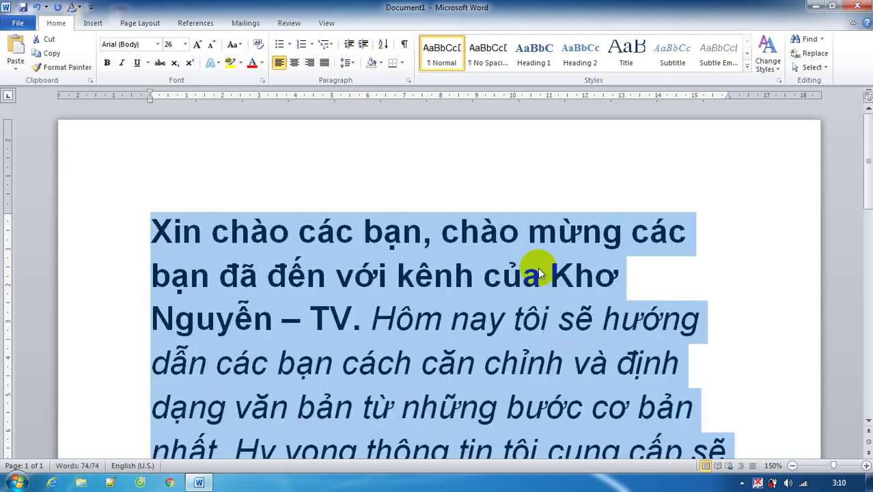
key("ctrl+shift+comma")
key("ctrl+shift+comma")
key("ctrl+shift+comma")
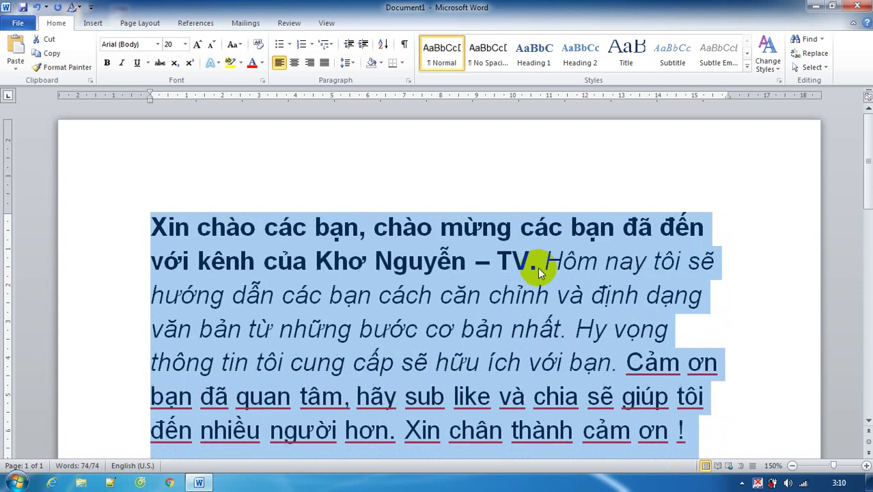
key("ctrl+shift+comma")
key("ctrl+shift+comma")
key("ctrl+shift+comma")
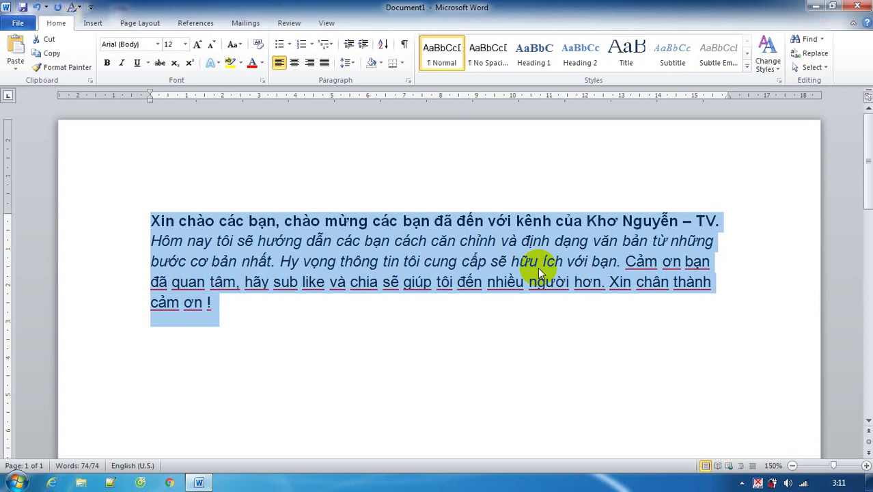
key("ctrl+bracketright")
key("ctrl+bracketright")
key("ctrl+bracketright")
key("ctrl+bracketright")
key("ctrl+bracketright")
key("ctrl+bracketright")
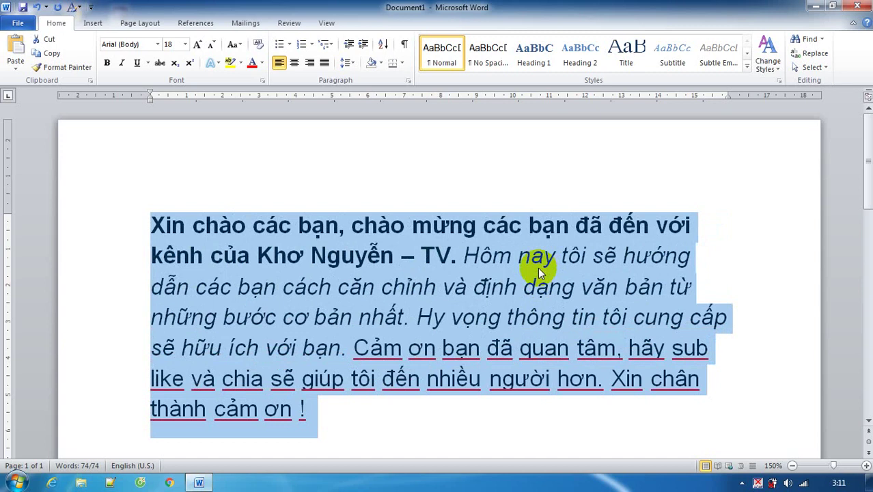
key("ctrl+bracketleft")
key("ctrl+bracketleft")
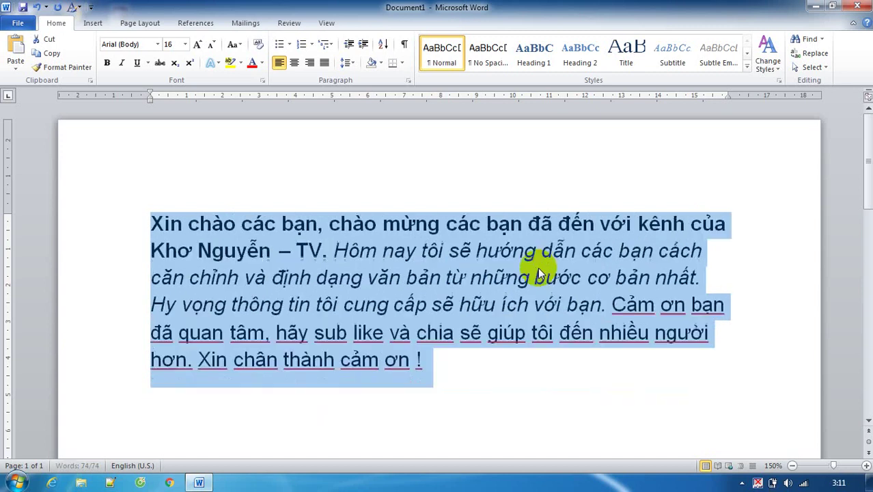
key("ctrl+bracketleft")
key("ctrl+bracketleft")
key("ctrl+bracketleft")
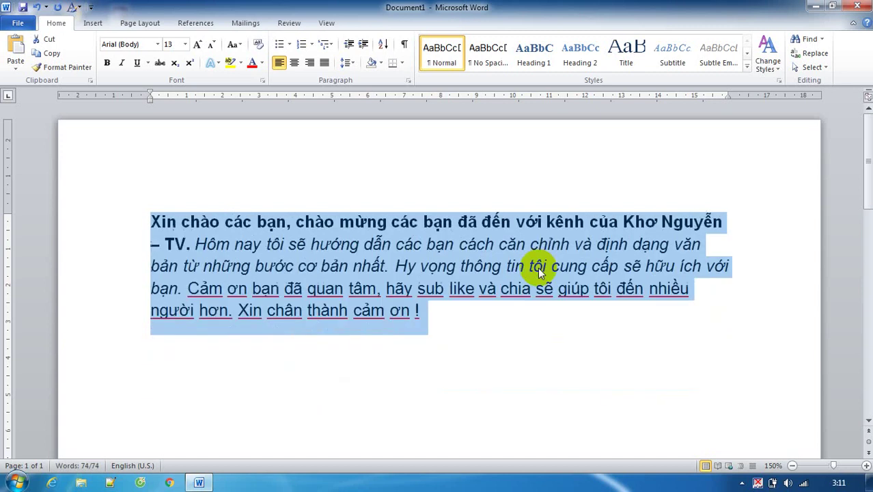
key("ctrl+bracketleft")
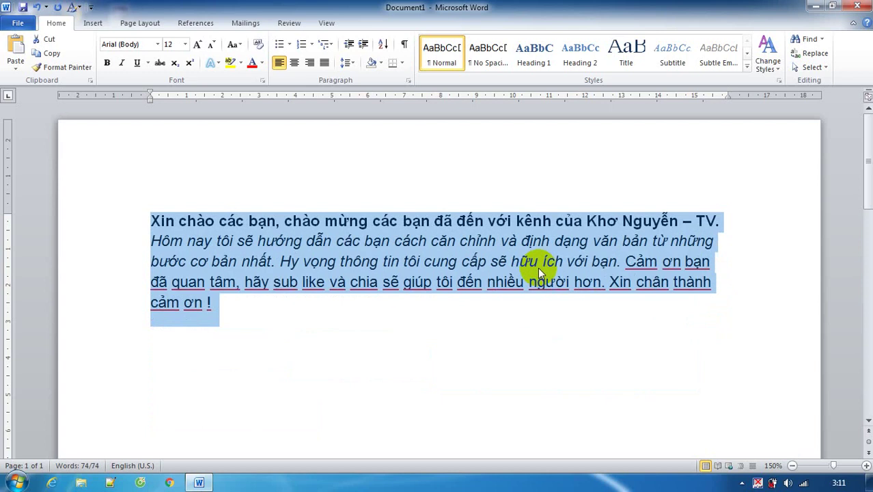
- Open and dismiss the Font Size box and size list without changing the size
left_click(177, 44)
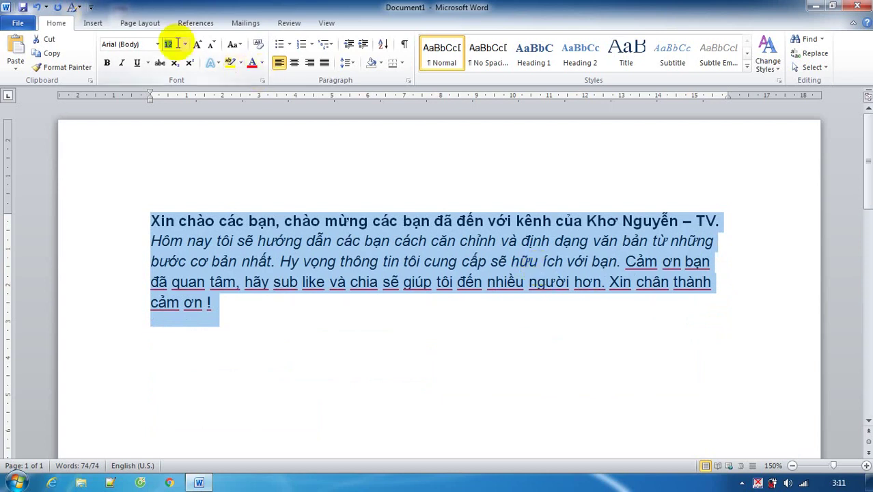
left_click(181, 137)
left_click(171, 45)
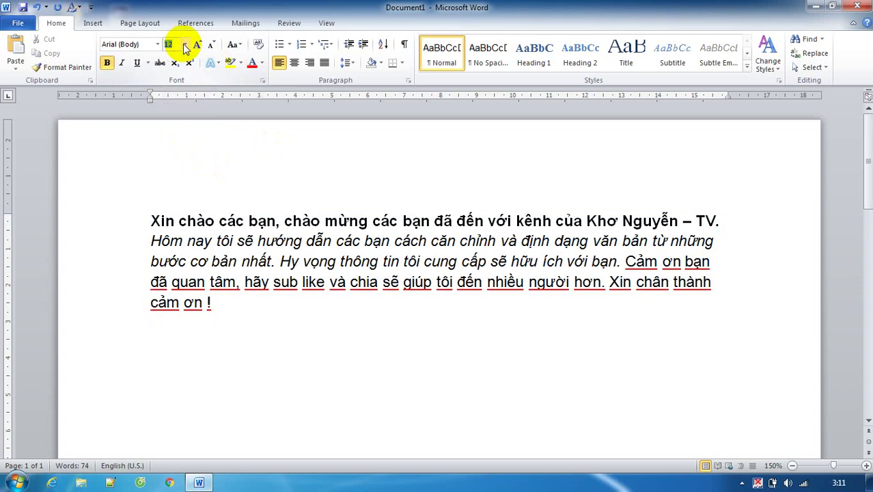
key("Escape")
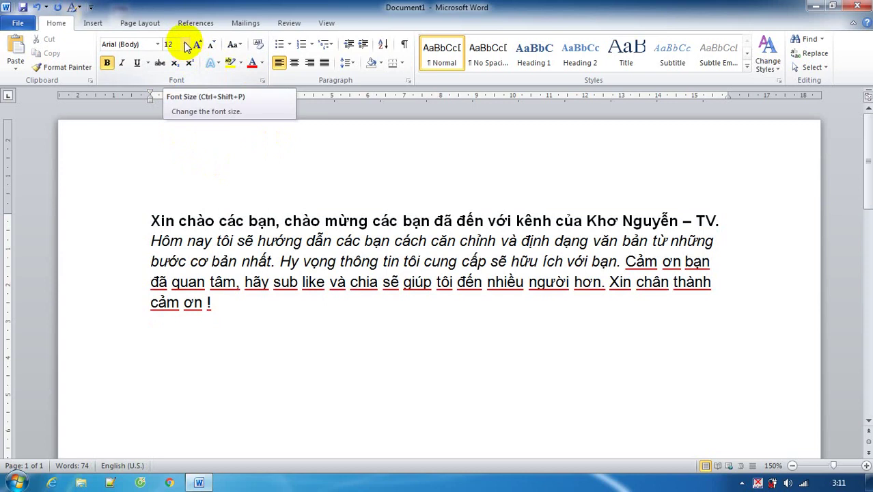
left_click(185, 44)
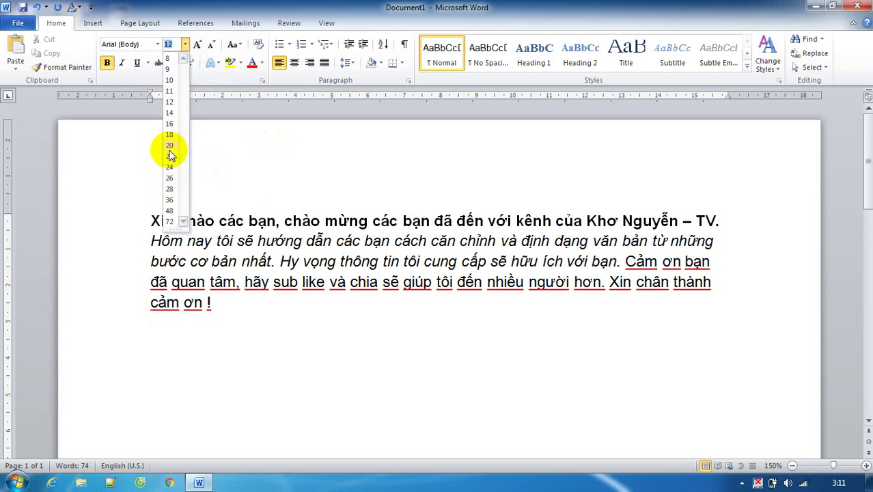
left_click(205, 243)
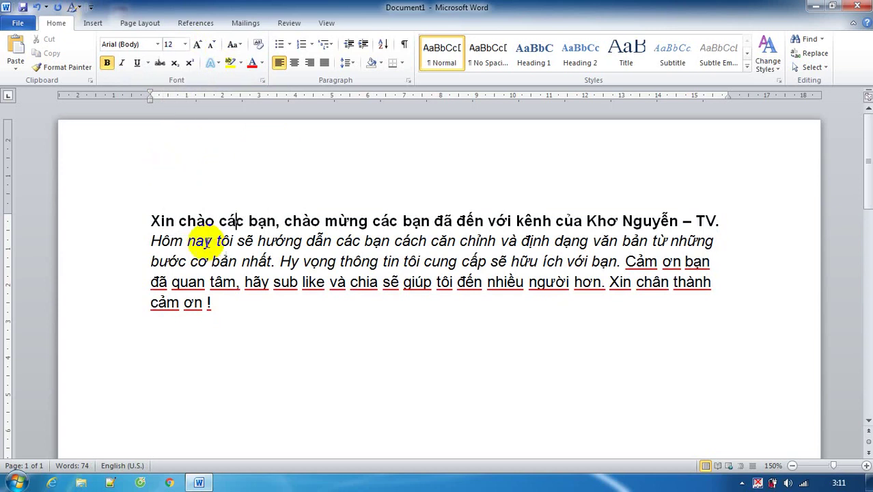
- Apply size 18 to all the text, then undo it back to 12 and deselect
key("ctrl+a")
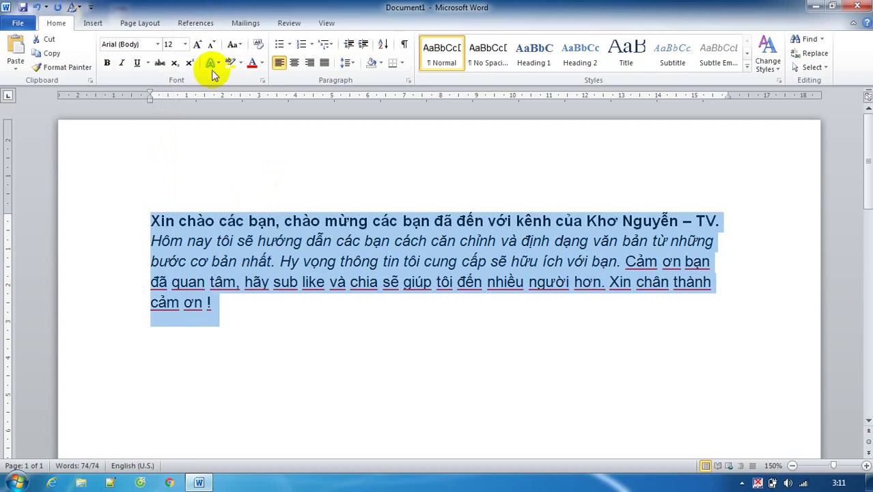
left_click(184, 43)
left_click(172, 135)
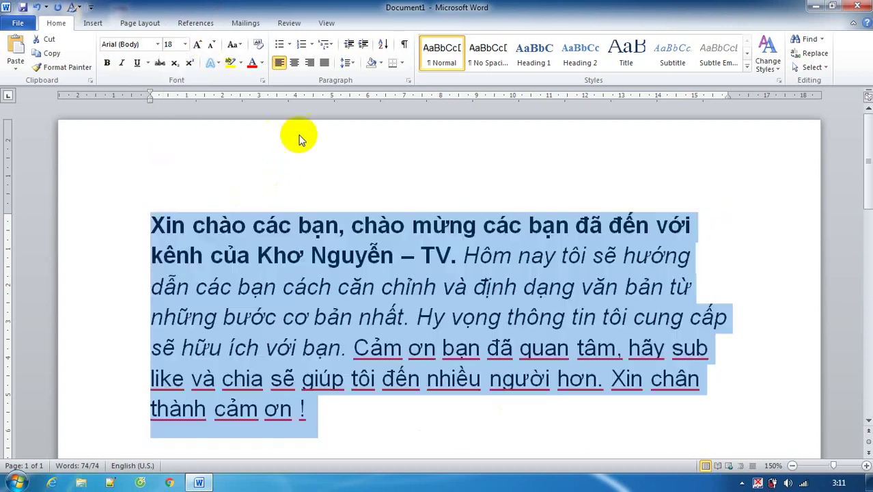
key("ctrl+z")
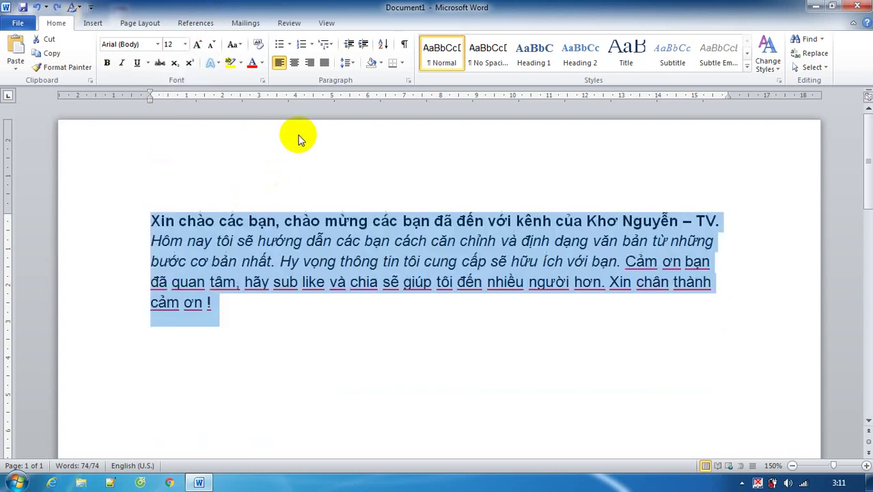
left_click(718, 216)
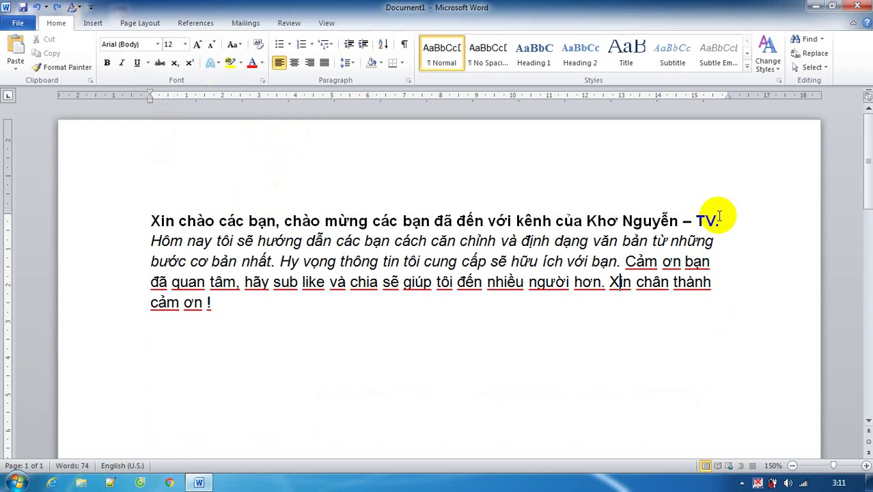
- Set the bold opening sentence ending in 'TV.' to 16 point
left_click_drag(719, 216, 156, 209)
left_click(184, 44)
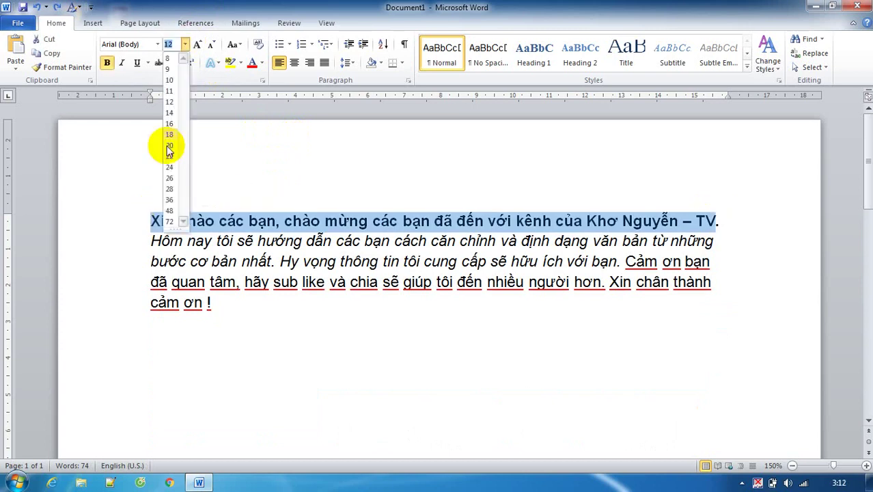
left_click(170, 124)
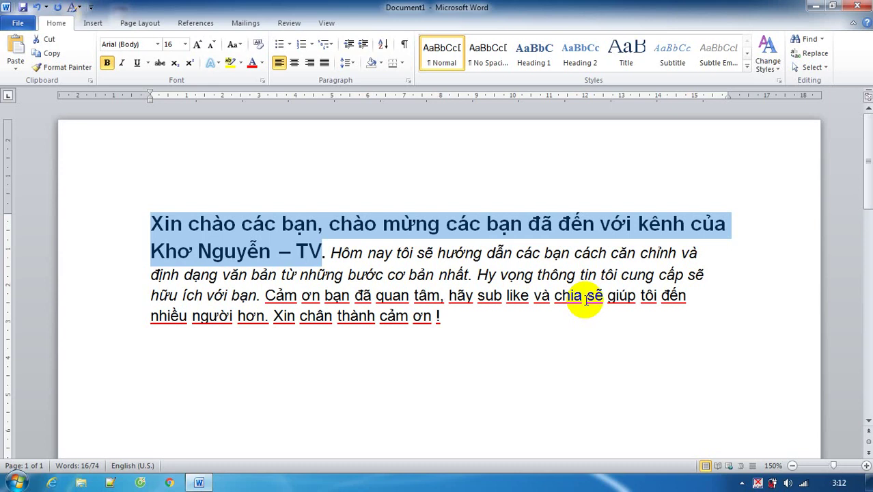
left_click(508, 295)
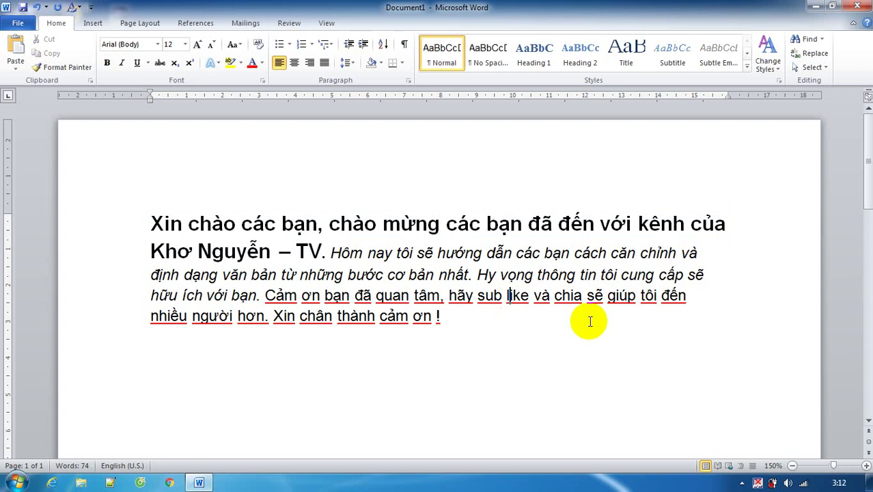
- Underline the closing sentences from 'Cảm ơn bạn' to the end, then select the opening sentence
left_click_drag(432, 336, 273, 299)
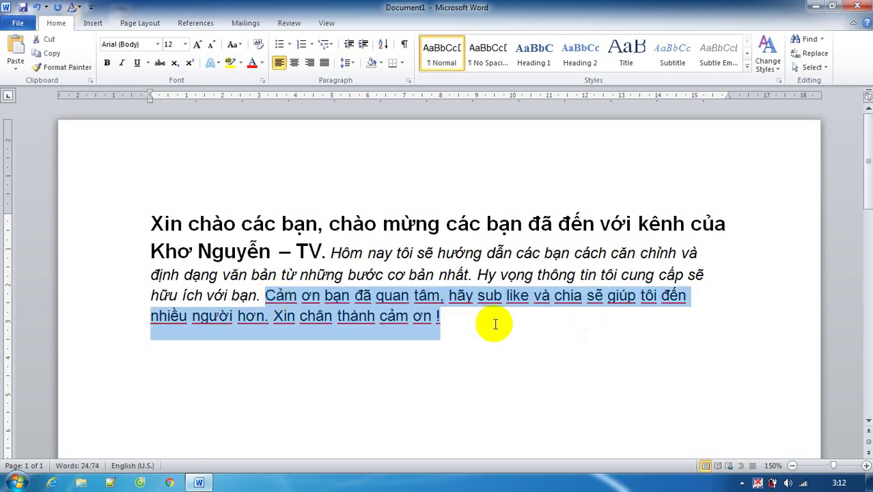
key("ctrl+u")
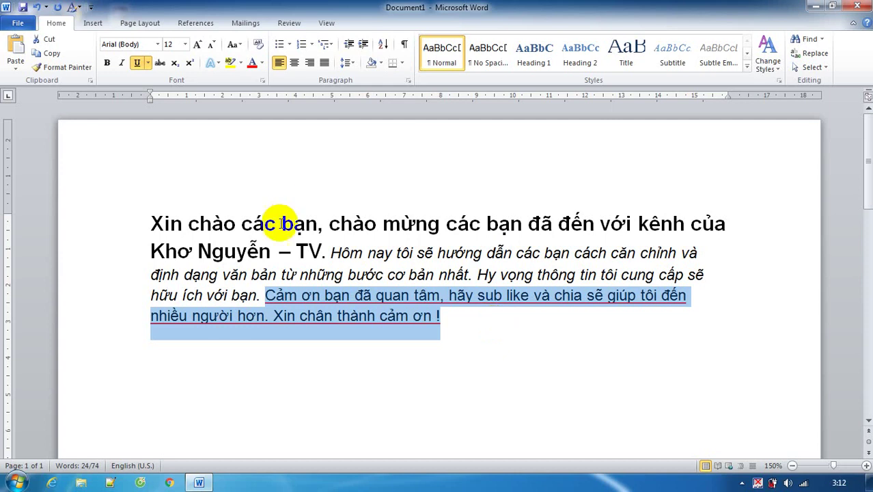
left_click(155, 223)
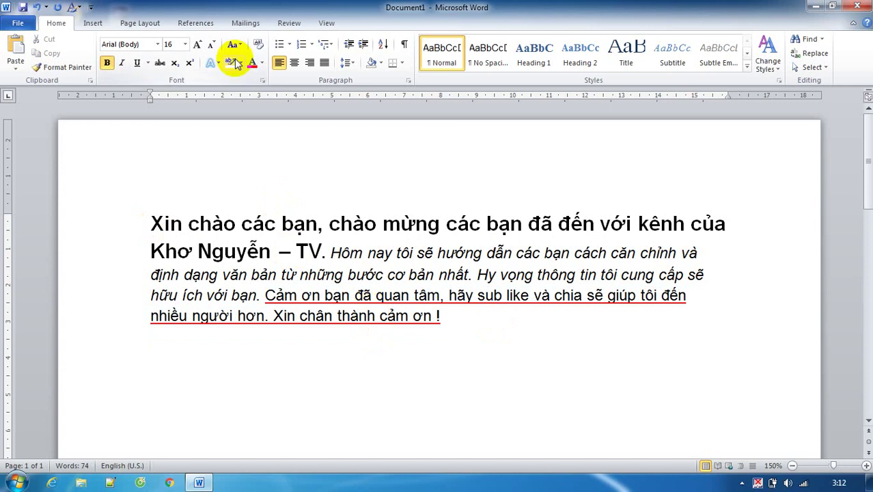
left_click(322, 257, "shift")
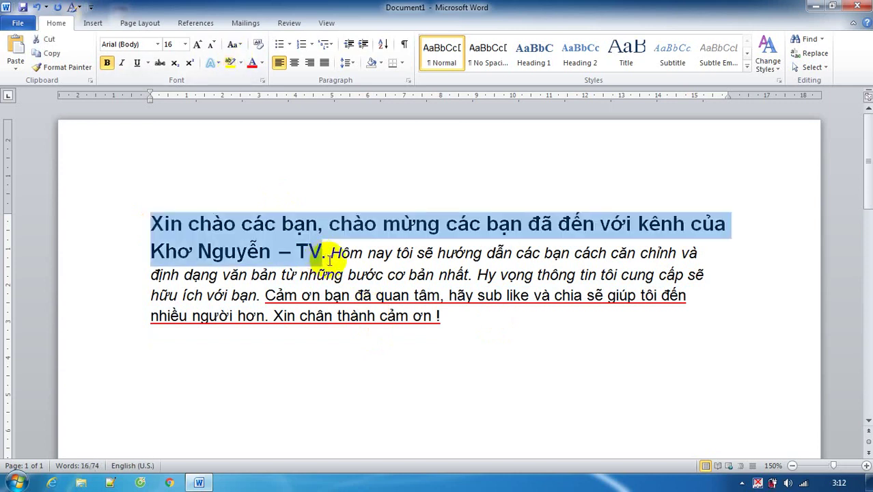
left_click(325, 256)
left_click(155, 224, "shift")
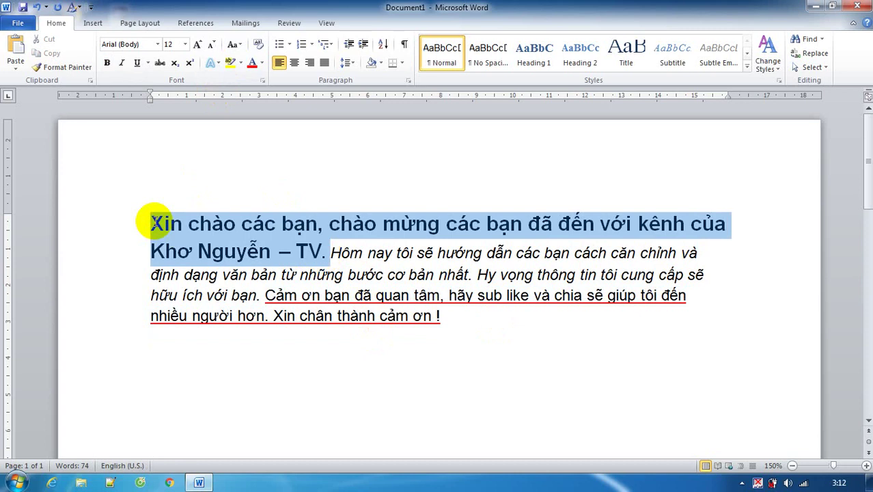
left_click(396, 256)
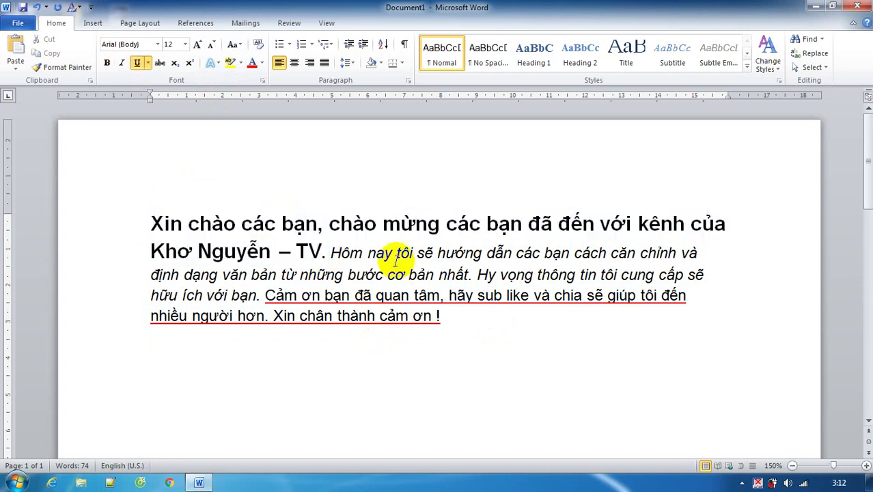
key("ctrl+a")
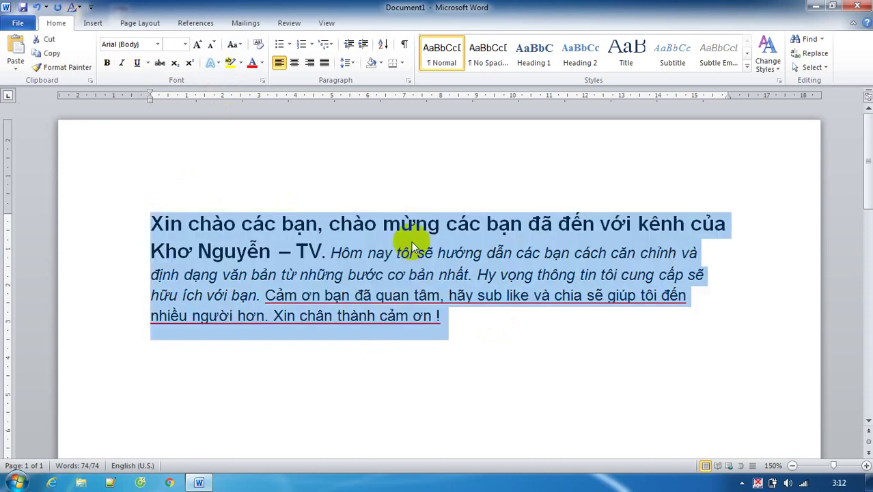
left_click(230, 65)
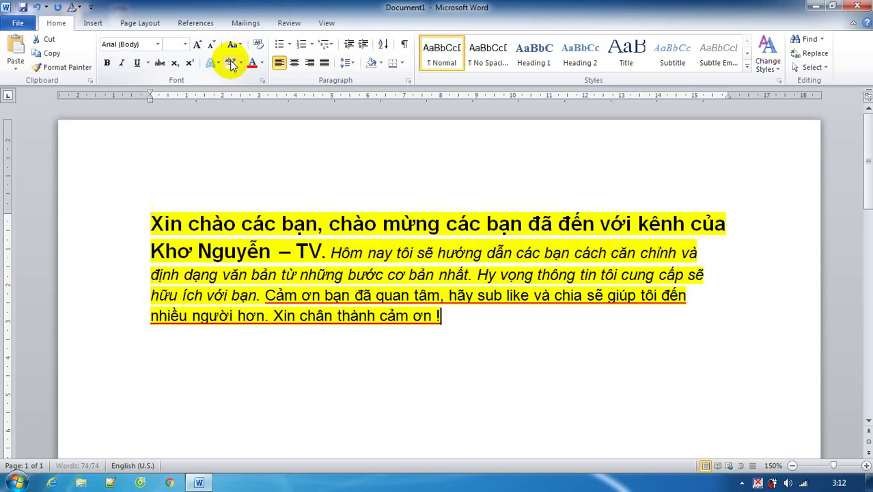
double_click(489, 297)
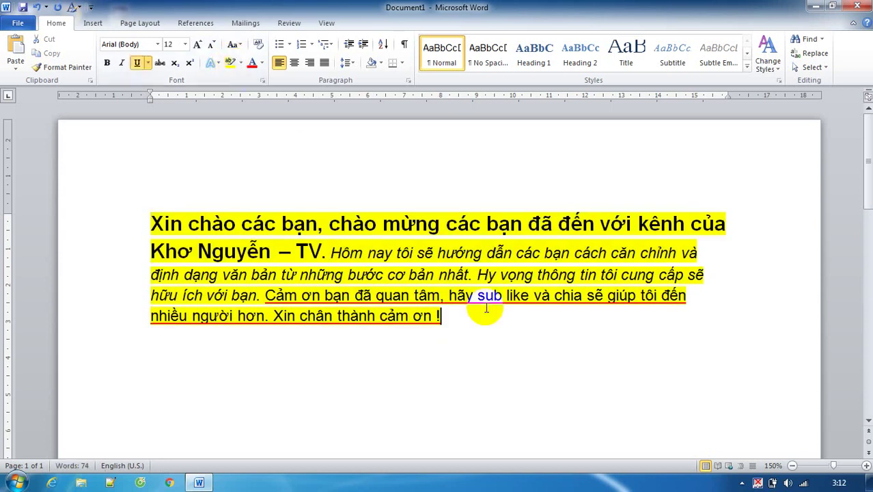
key("ctrl+a")
left_click(157, 218)
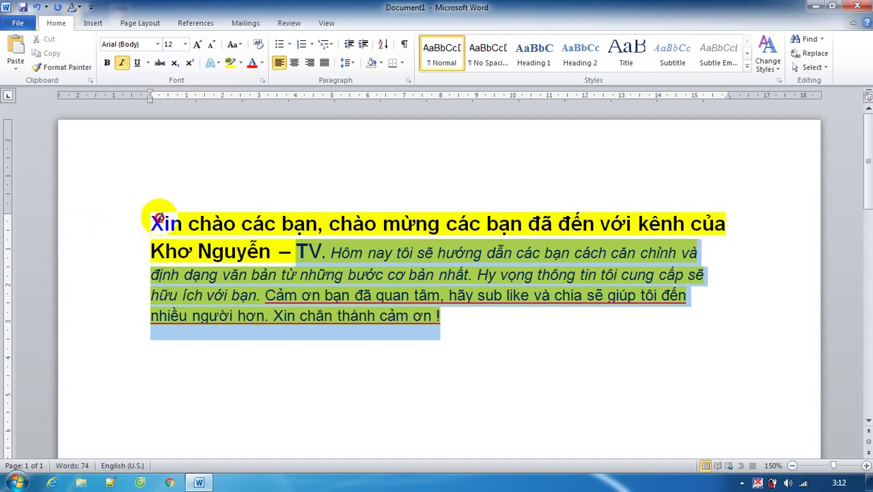
left_click_drag(158, 218, 151, 220)
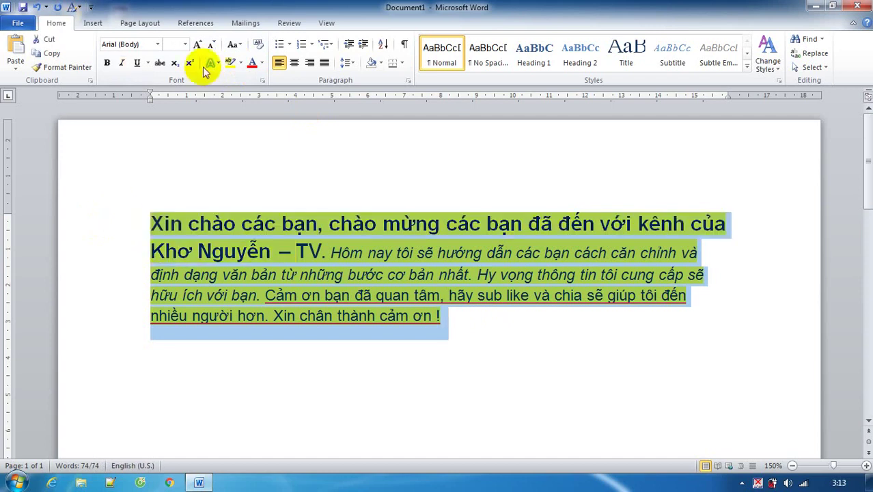
left_click(242, 63)
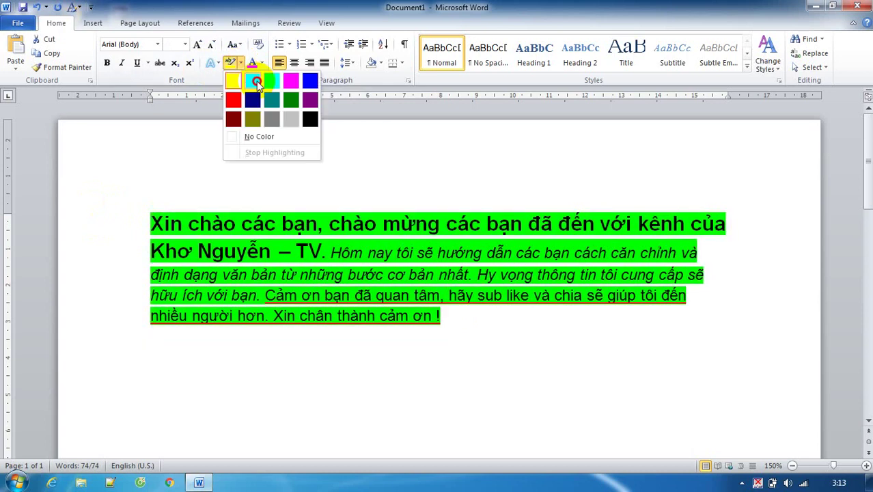
left_click(292, 83)
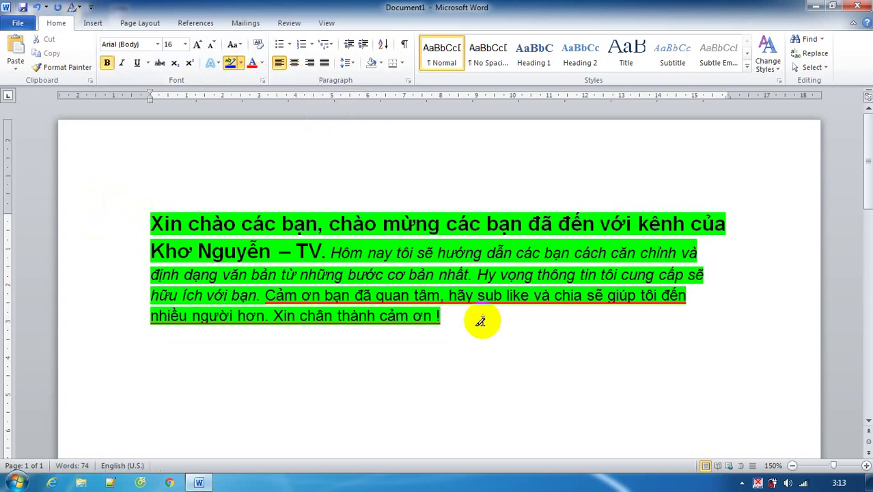
key("ctrl+a")
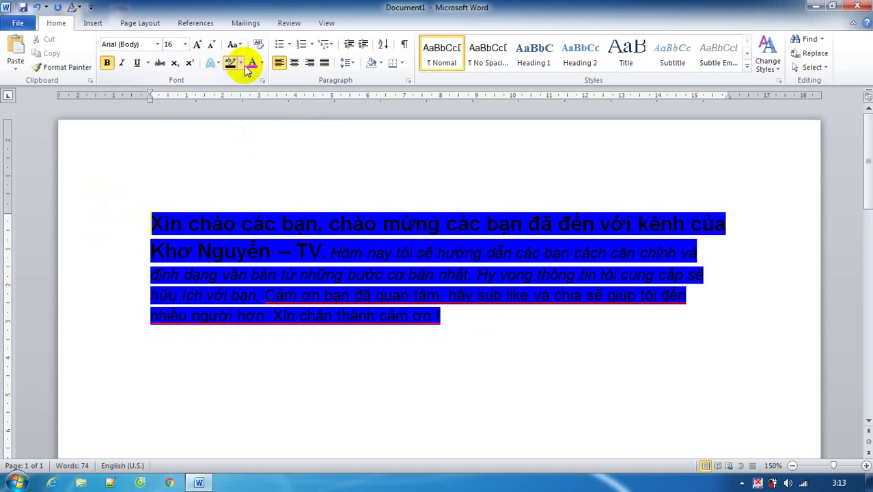
left_click(241, 62)
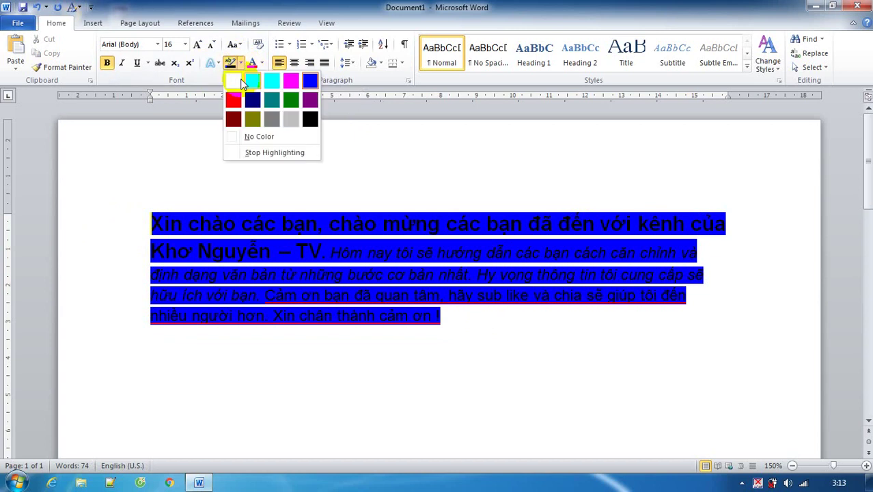
left_click(240, 81)
left_click(450, 297)
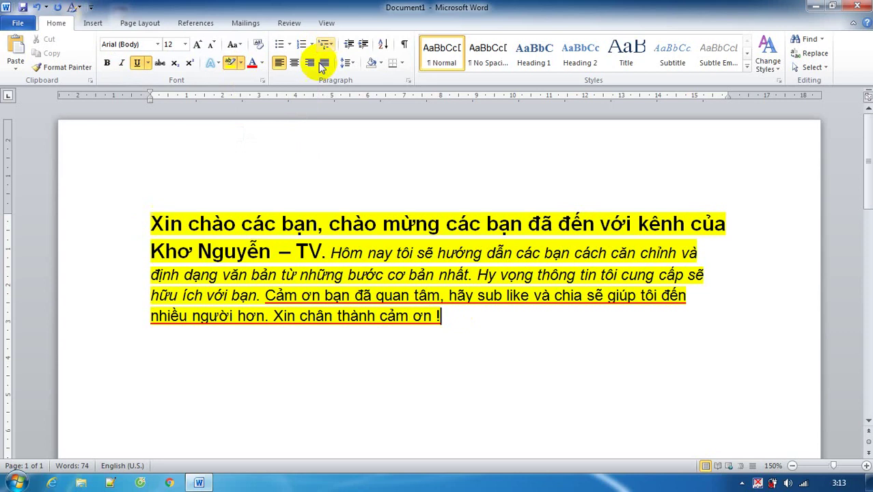
double_click(415, 217)
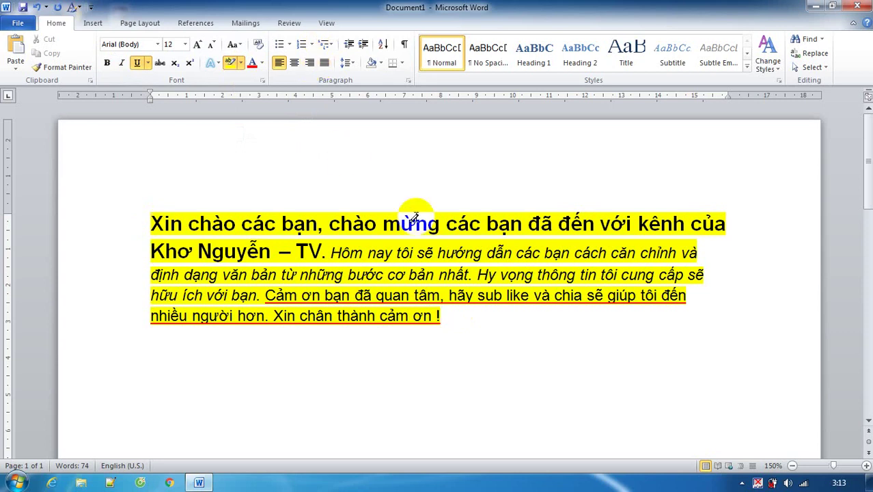
key("ctrl+End")
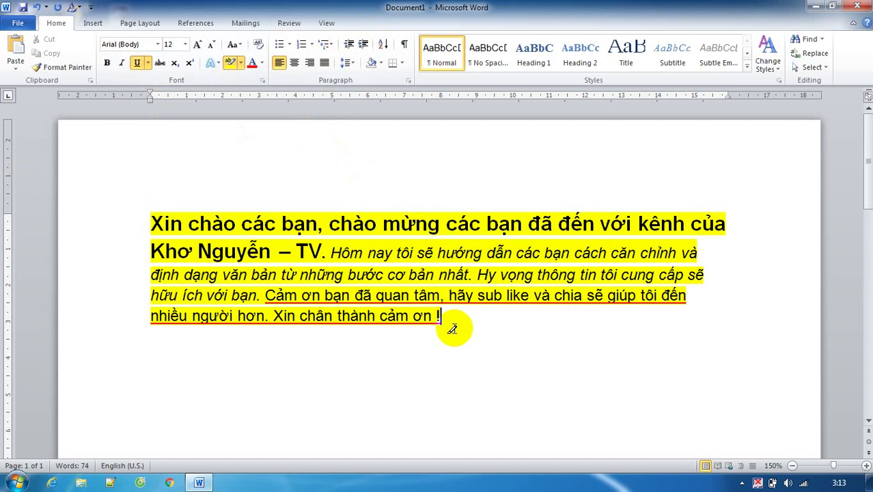
key("ctrl+z")
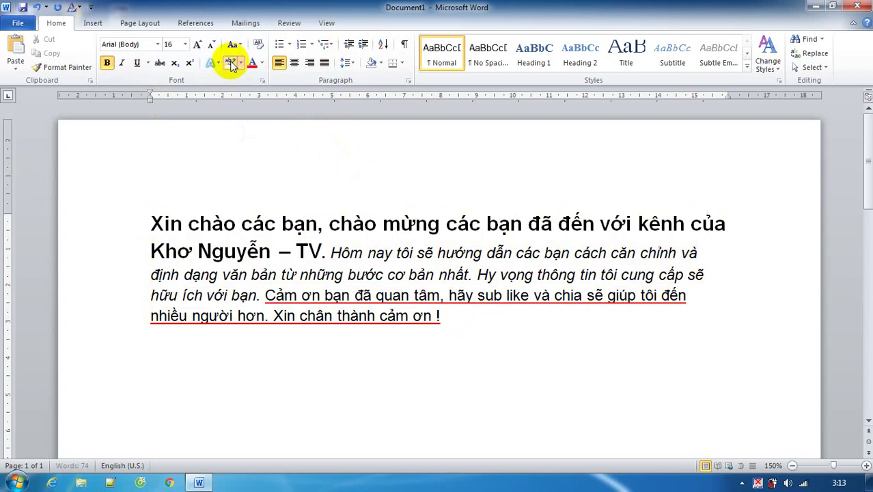
- Turn on the highlighter and make a few trial marks on the first lines
left_click(232, 63)
left_click_drag(151, 251, 190, 251)
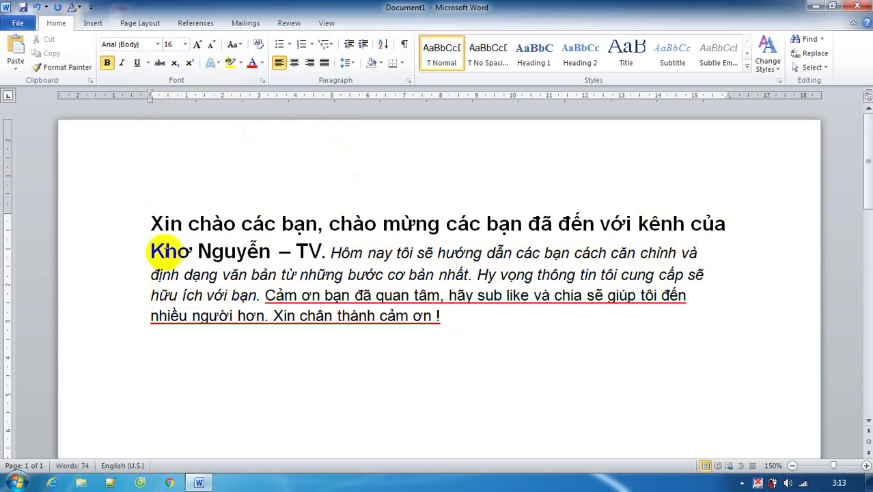
left_click_drag(151, 223, 156, 223)
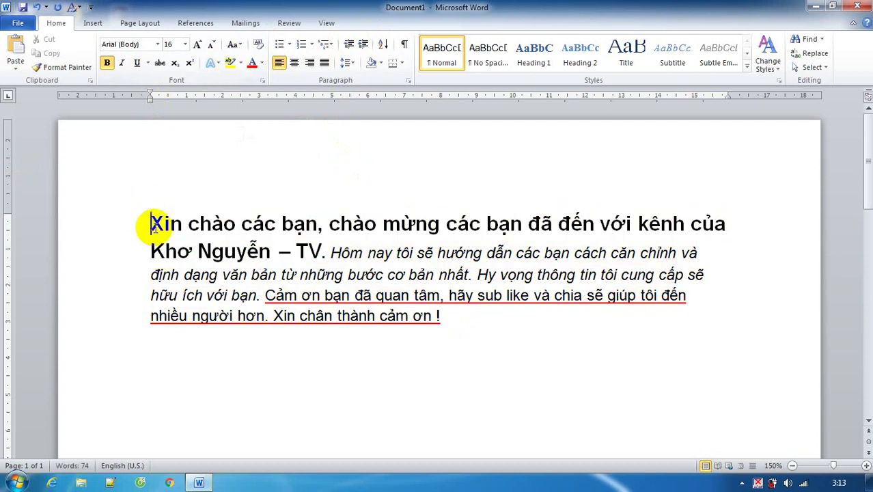
left_click_drag(330, 223, 345, 236)
left_click(337, 252)
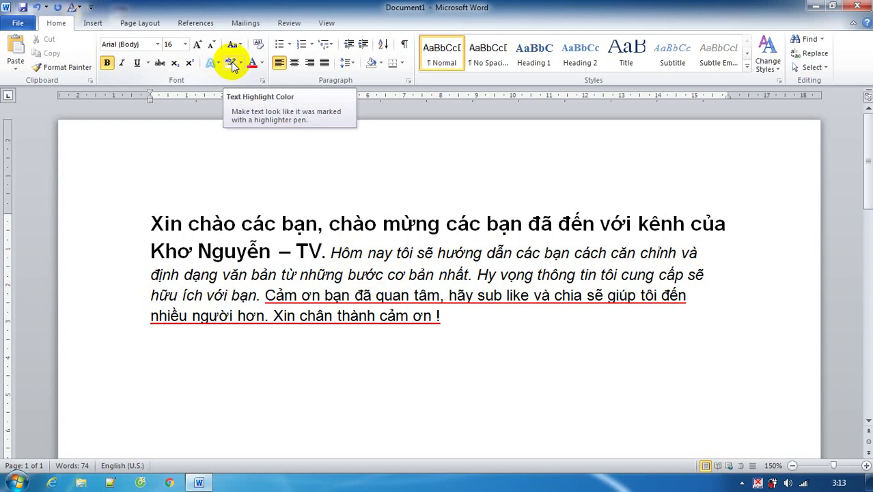
left_click(232, 65)
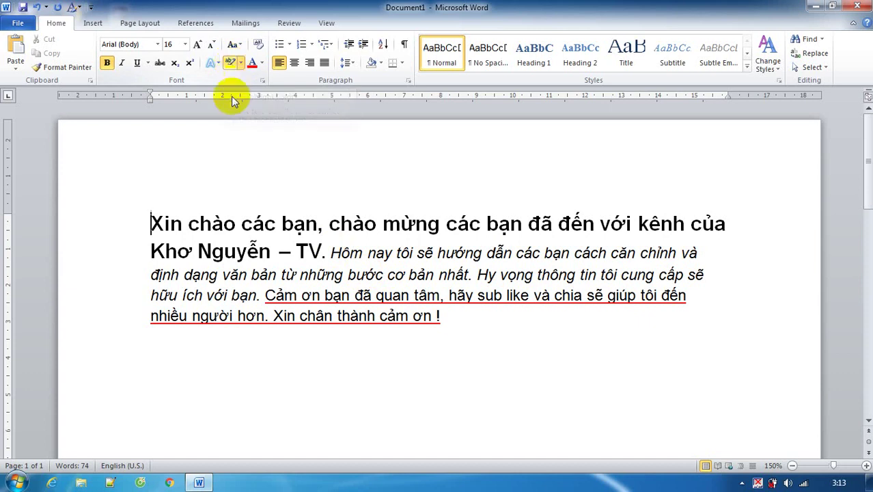
- Highlight 'Xin chào các bạn', 'Hôm nay tôi sẽ hướng dẫn các bạn cách', 'Cảm ơn bạn đã quan tâm' and 'Xin chân thành cảm ơn'
left_click(151, 222)
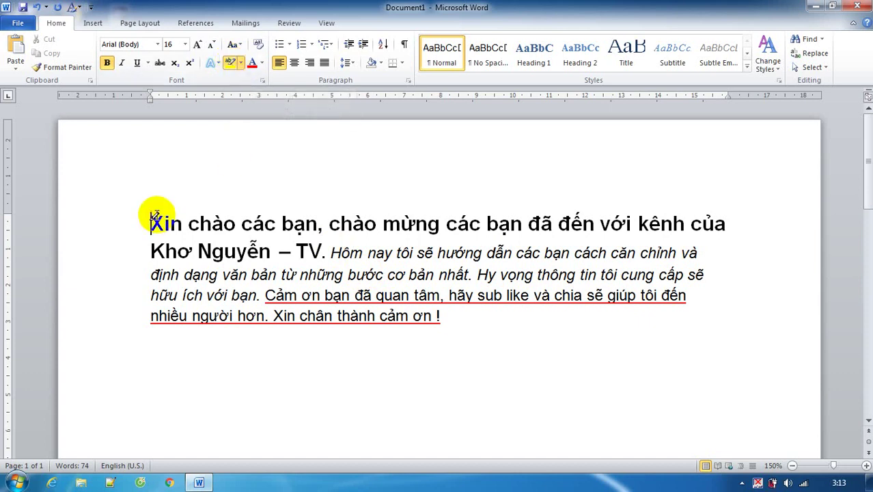
left_click_drag(153, 219, 318, 224)
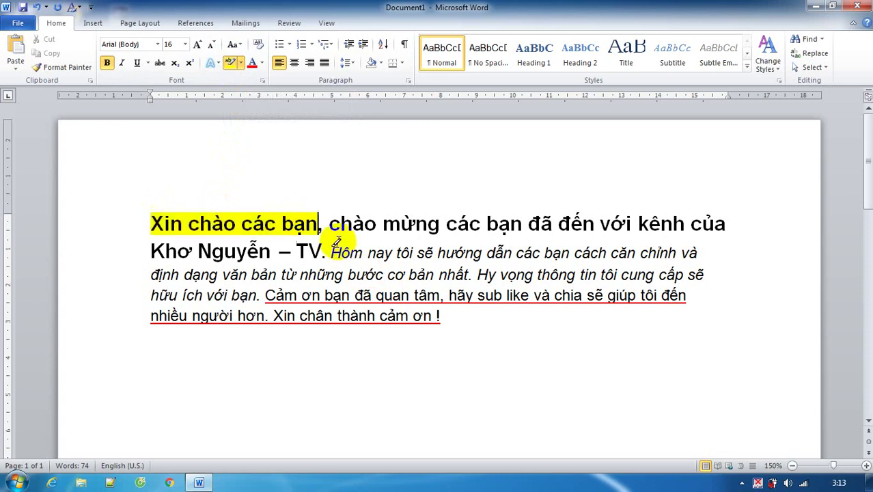
left_click_drag(331, 253, 607, 253)
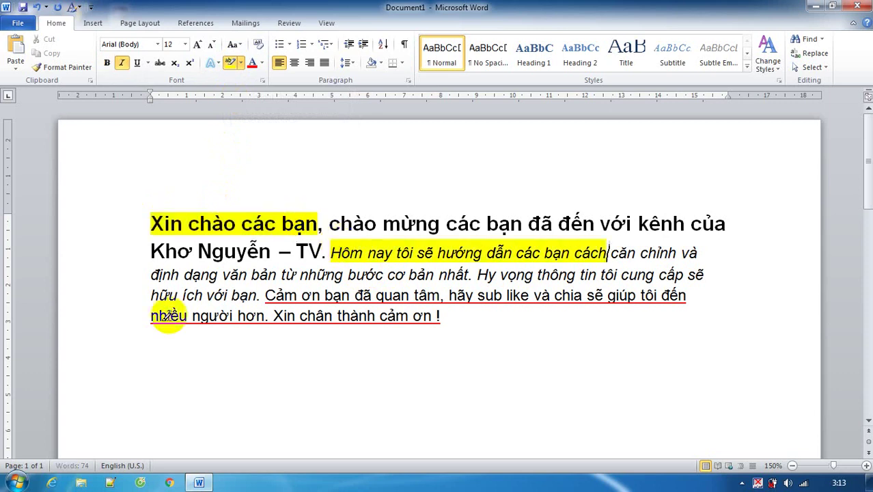
left_click_drag(265, 295, 325, 295)
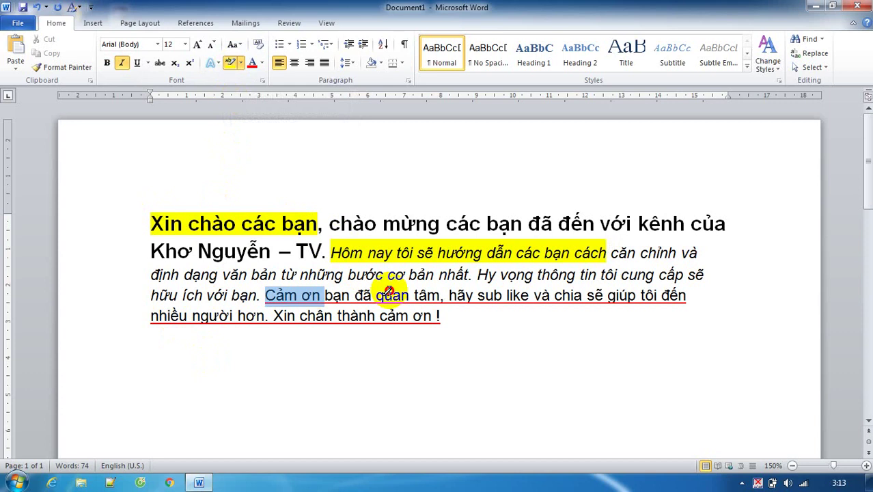
left_click_drag(387, 292, 440, 295)
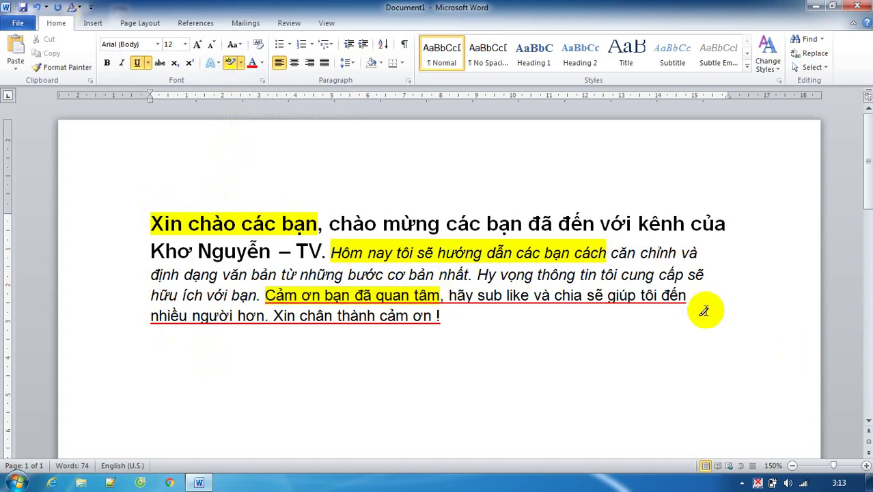
left_click_drag(273, 315, 432, 315)
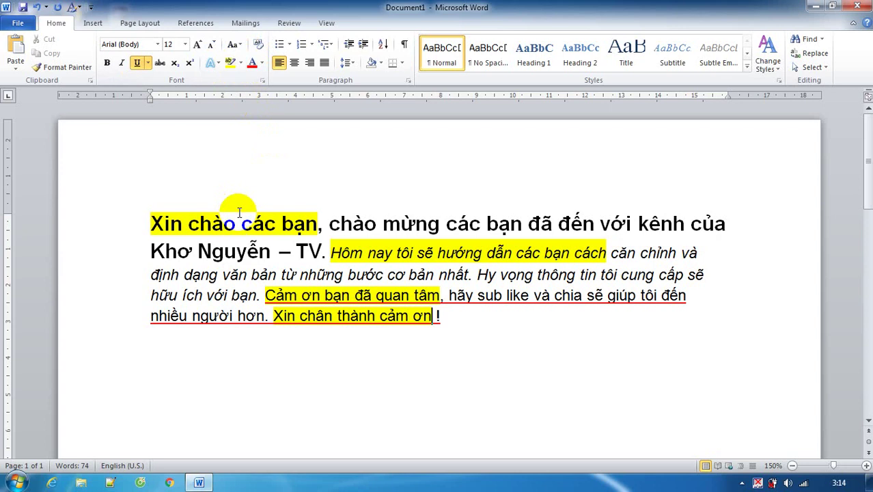
- Highlight 'các' and 'vọng thông tin tôi cung', then select the whole paragraph
left_click(231, 62)
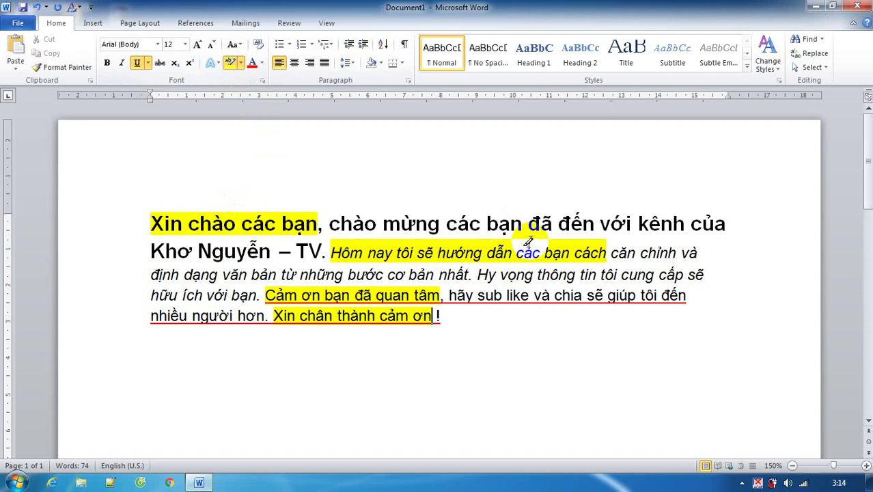
left_click_drag(529, 240, 540, 250)
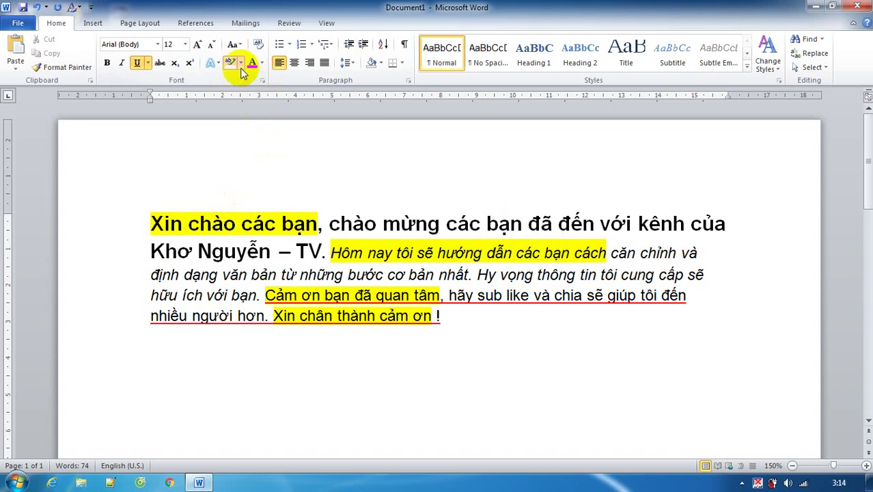
left_click(232, 63)
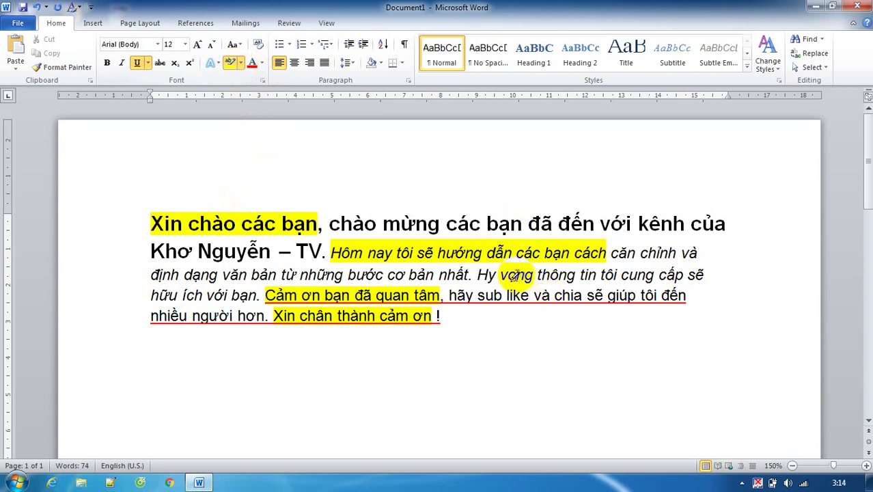
left_click_drag(514, 276, 655, 276)
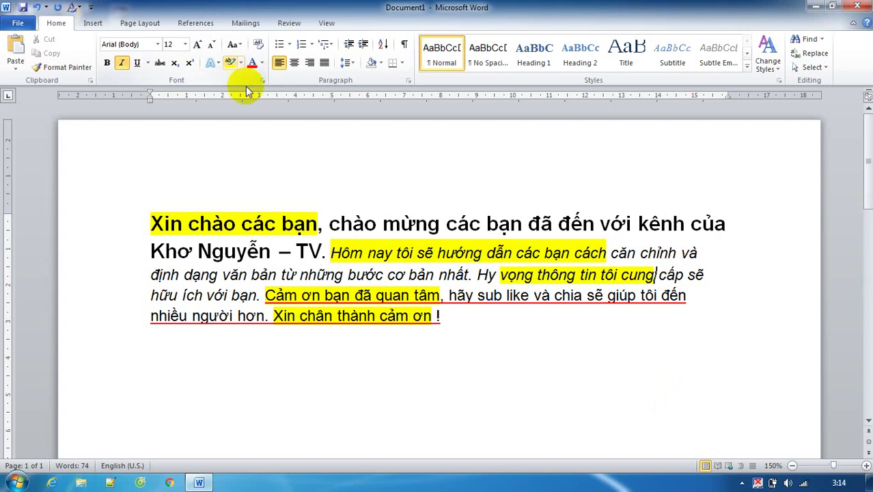
left_click(486, 353)
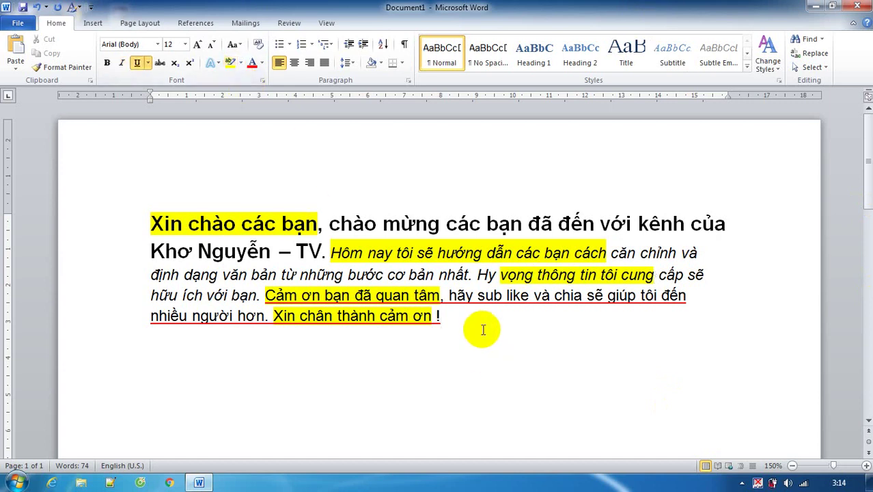
left_click_drag(483, 330, 97, 223)
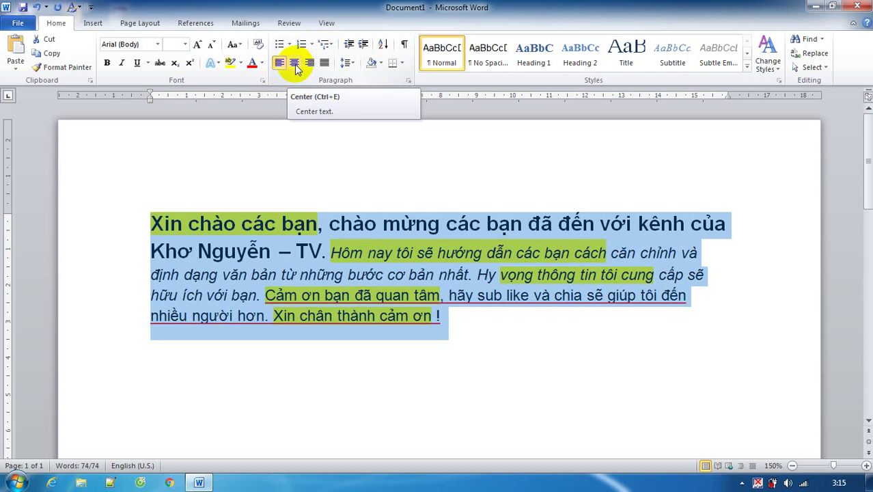
- Try centered and justified alignment on the paragraph, finishing with it right-aligned
left_click(294, 65)
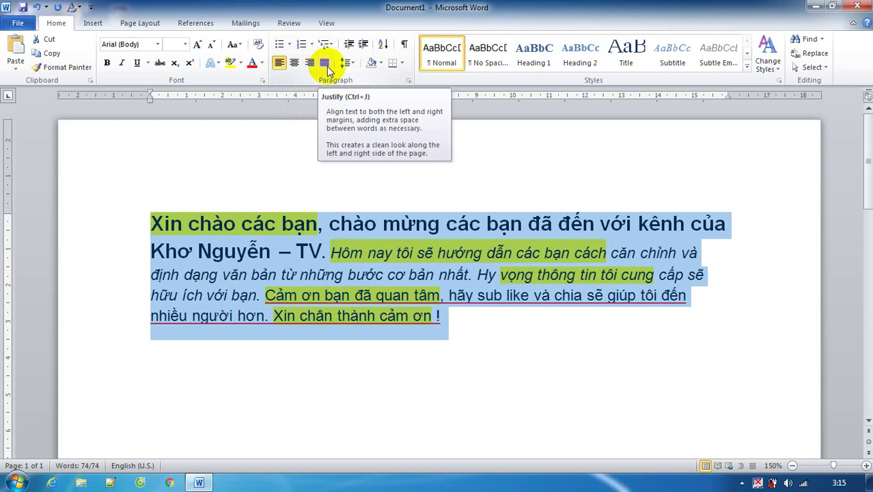
left_click(327, 65)
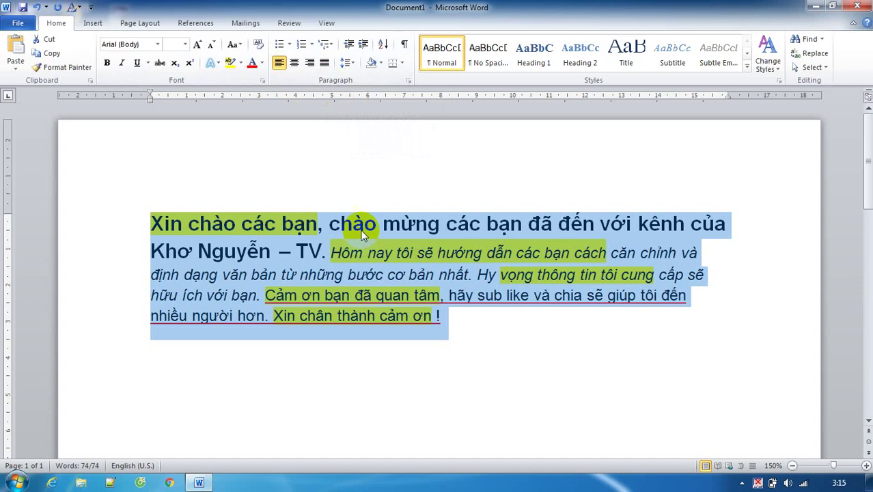
left_click(295, 63)
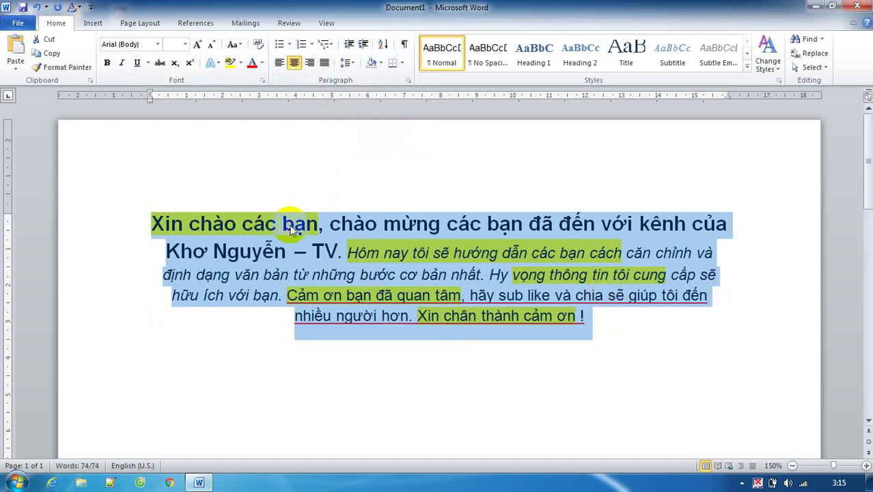
key("ctrl+r")
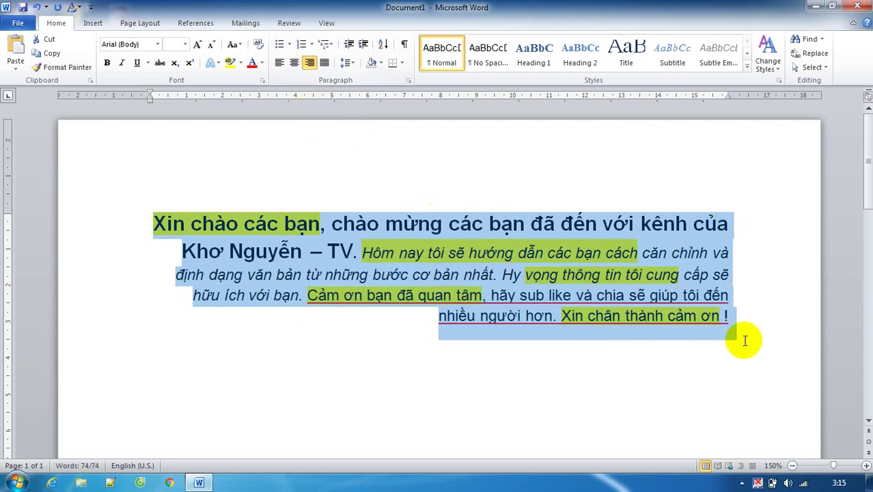
- Justify the paragraph, then try left, right and centered alignment on all the text
key("ctrl+j")
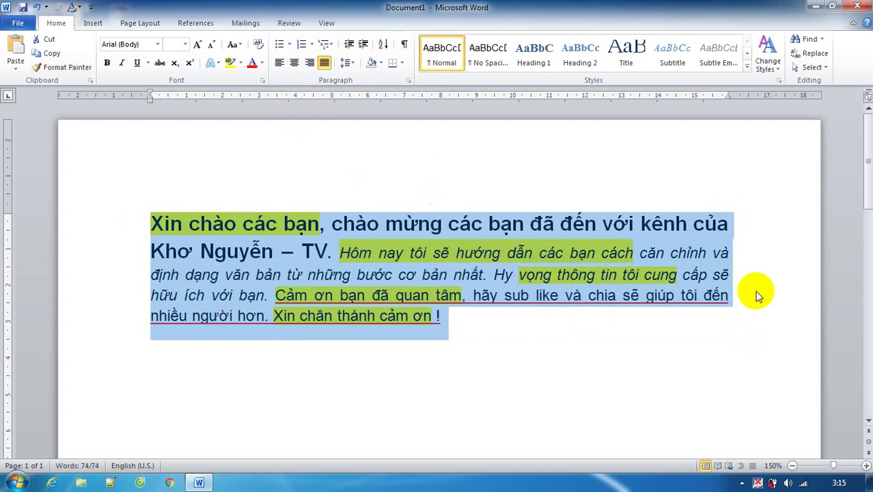
left_click(483, 330)
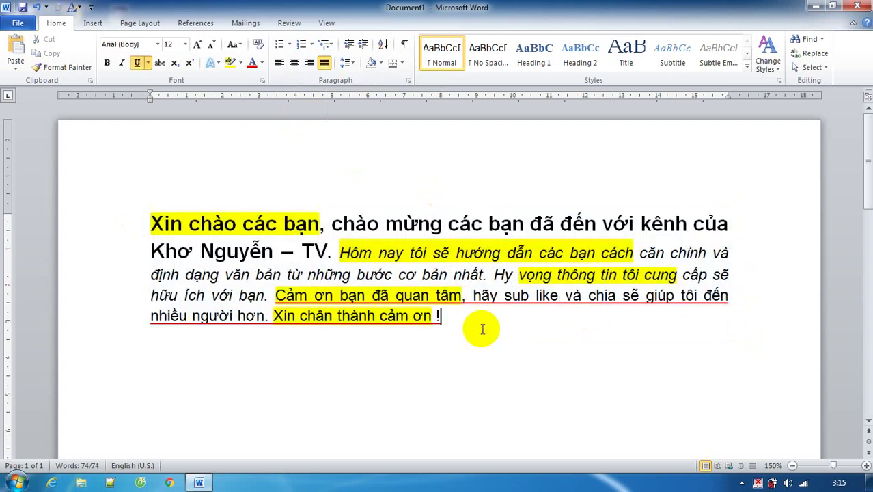
key("ctrl+a")
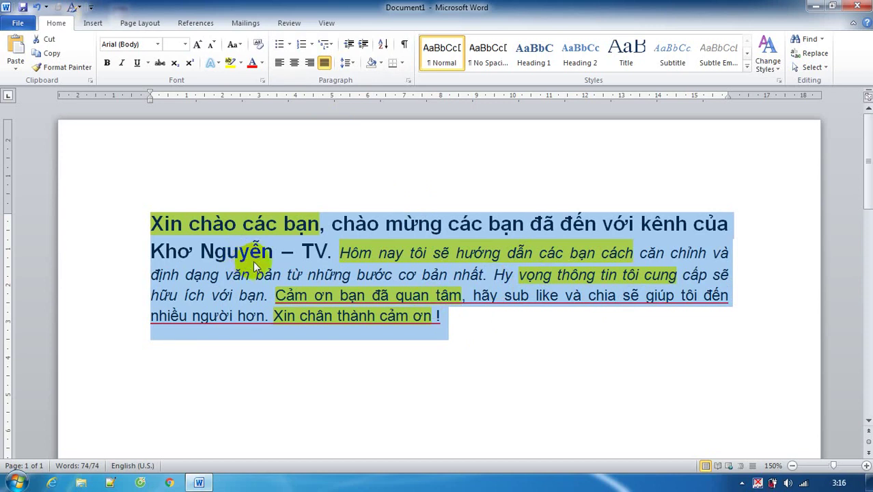
key("ctrl+l")
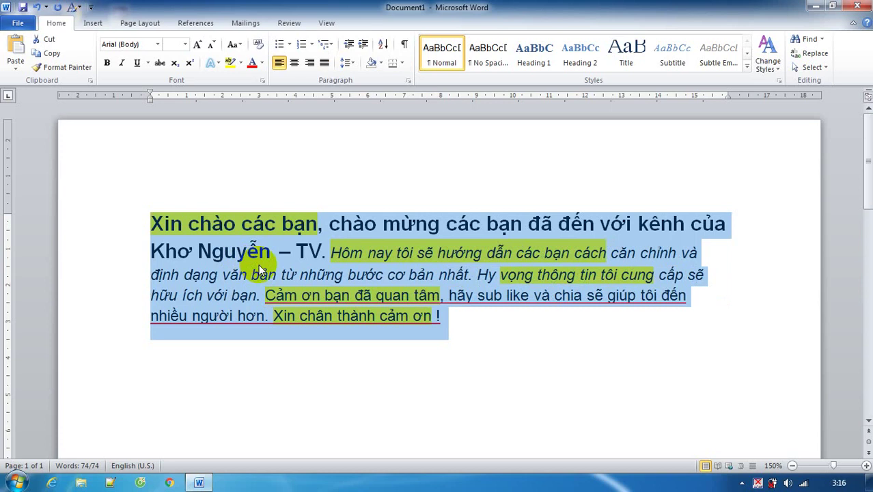
key("ctrl+r")
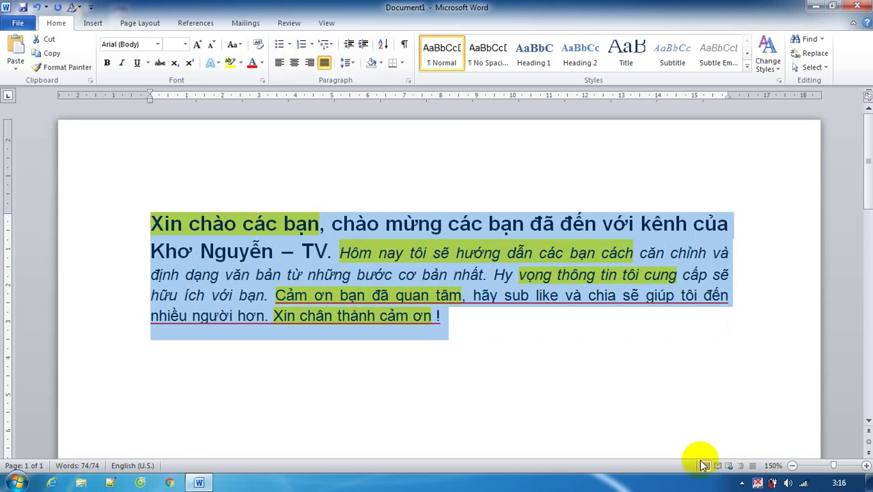
key("ctrl+e")
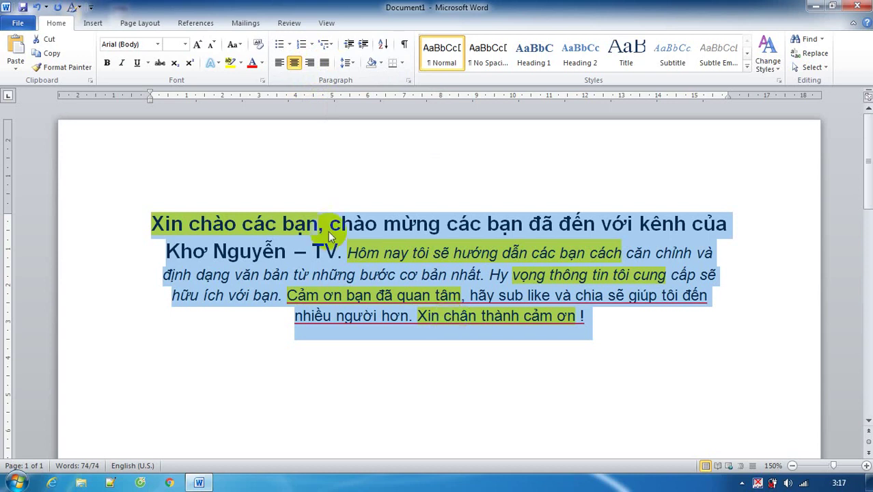
- Reselect all the text, justify it between both margins and select it again
left_click(283, 223)
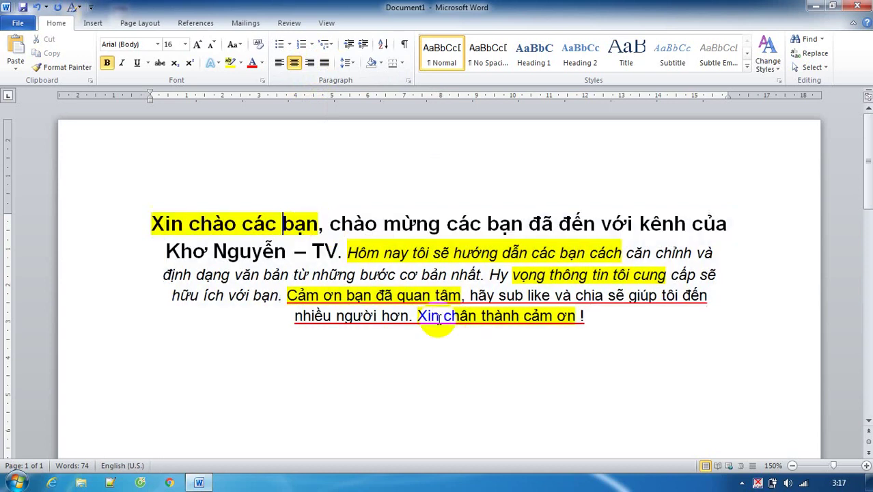
key("ctrl+a")
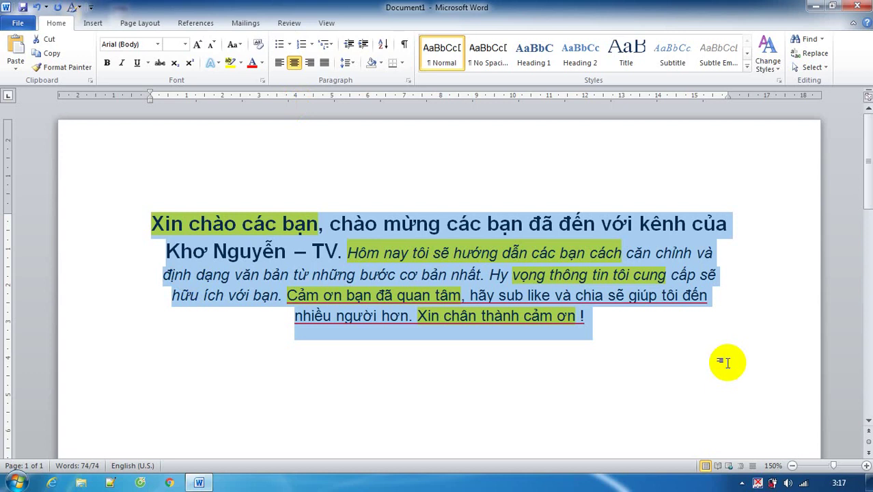
key("ctrl+j")
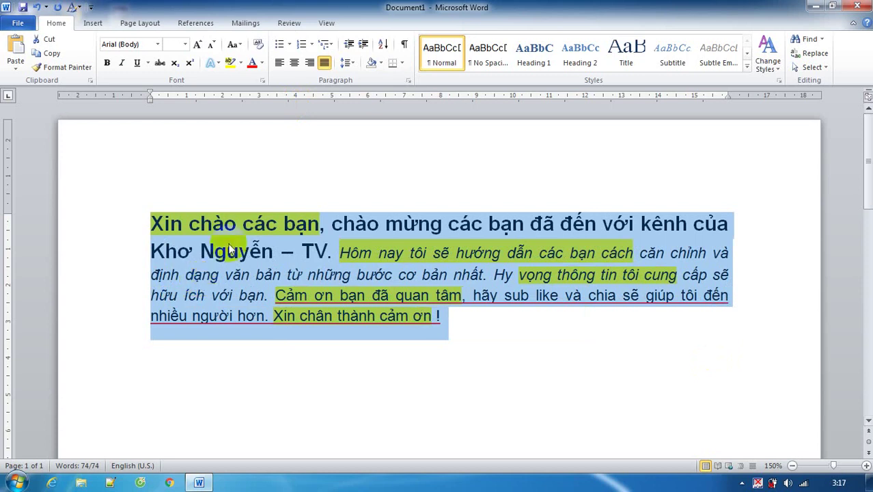
left_click(20, 190)
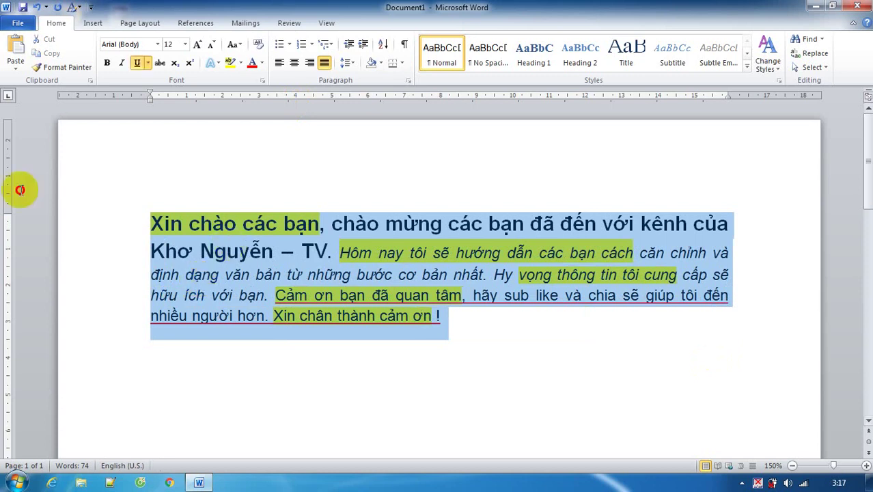
key("ctrl+a")
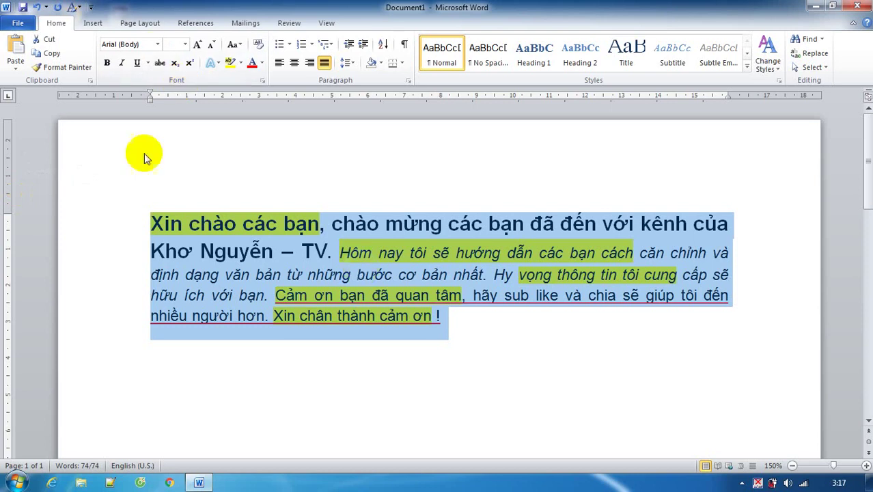
- Try Impact and browse other fonts, settling on Times New Roman for the paragraph
left_click(153, 45)
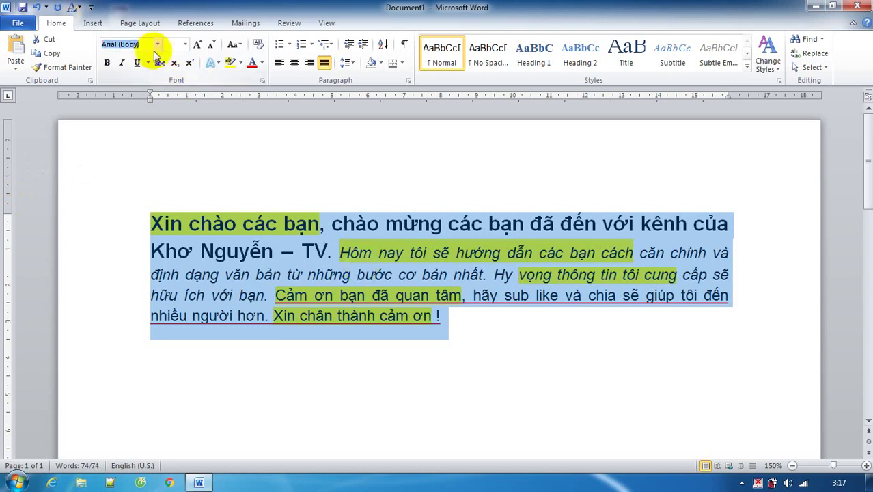
left_click(159, 45)
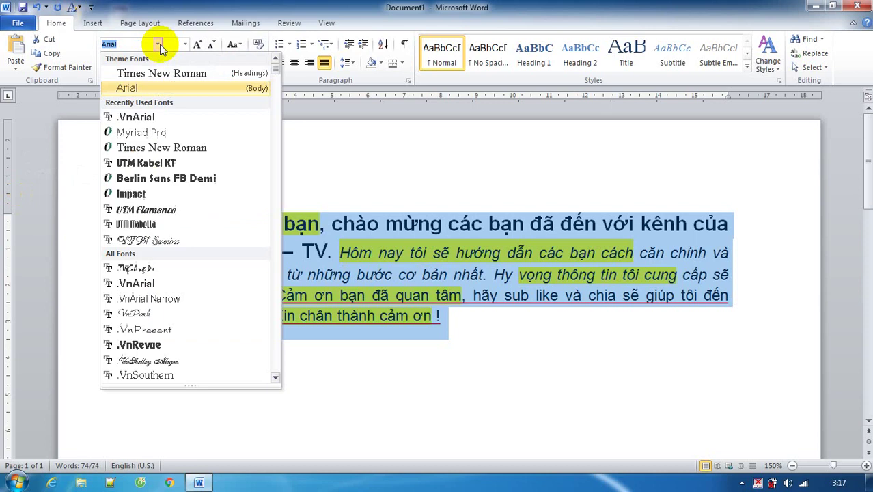
left_click(171, 73)
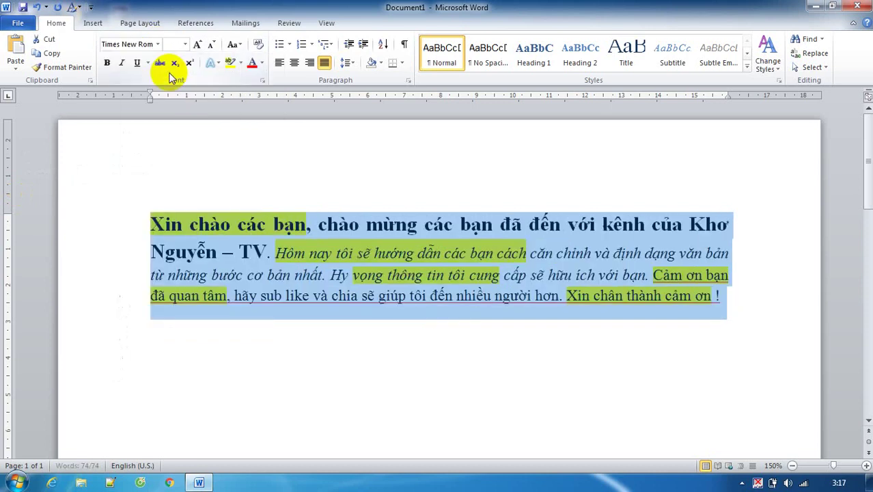
left_click(158, 44)
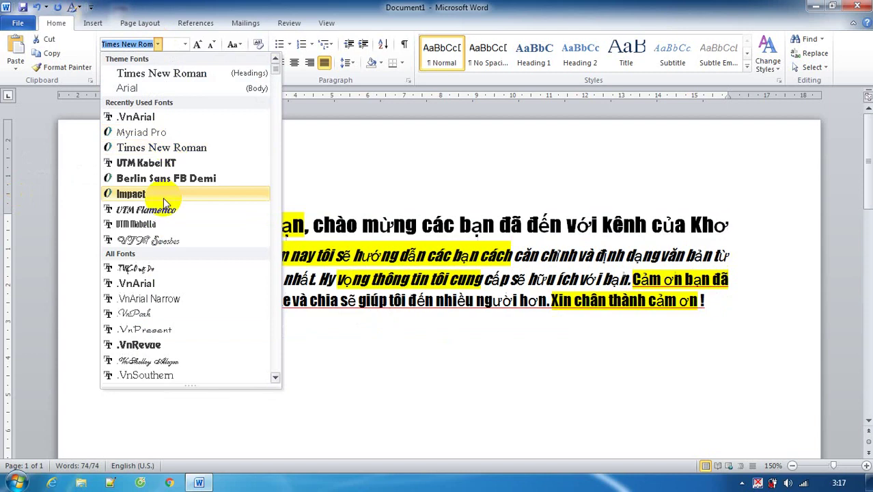
left_click(164, 194)
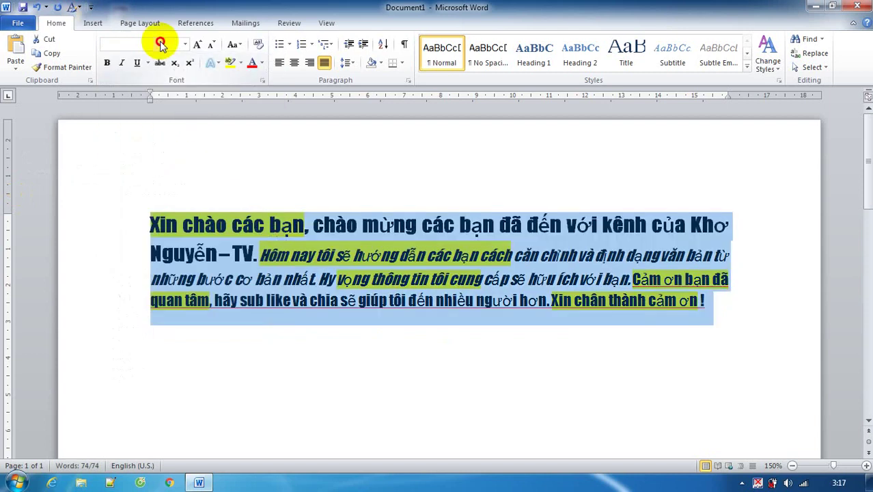
key("ctrl+z")
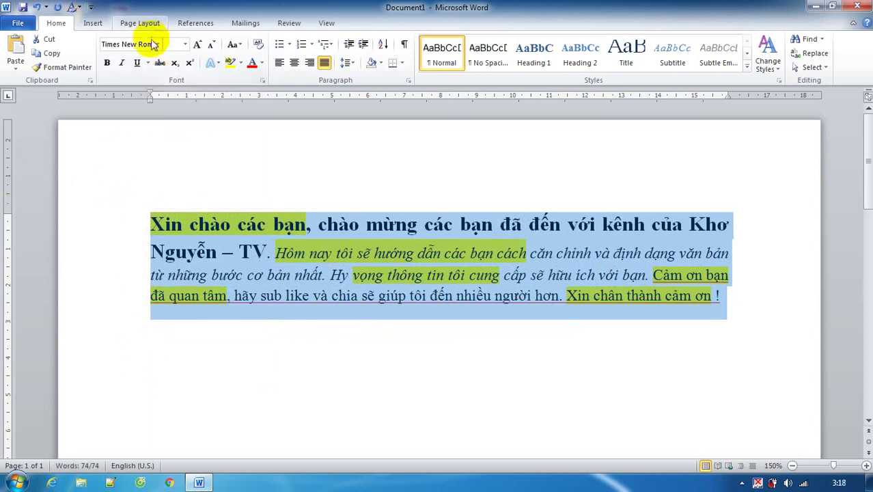
left_click(157, 44)
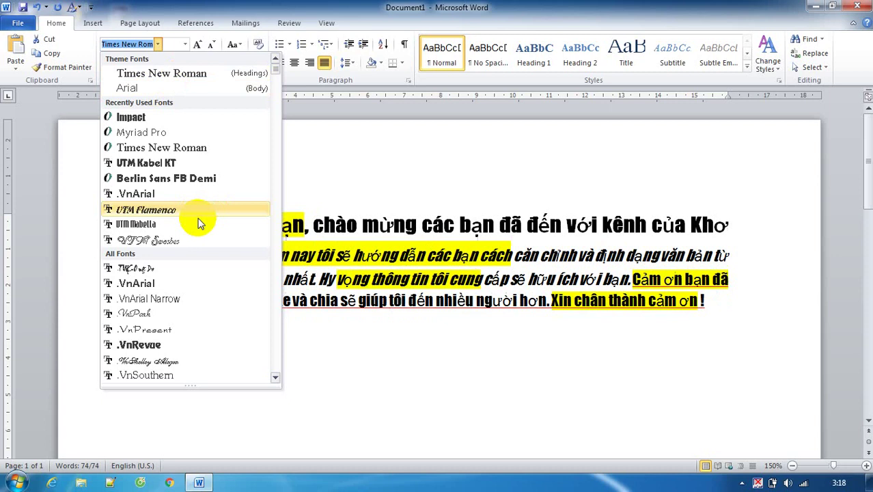
scroll(202, 226, "down", 5)
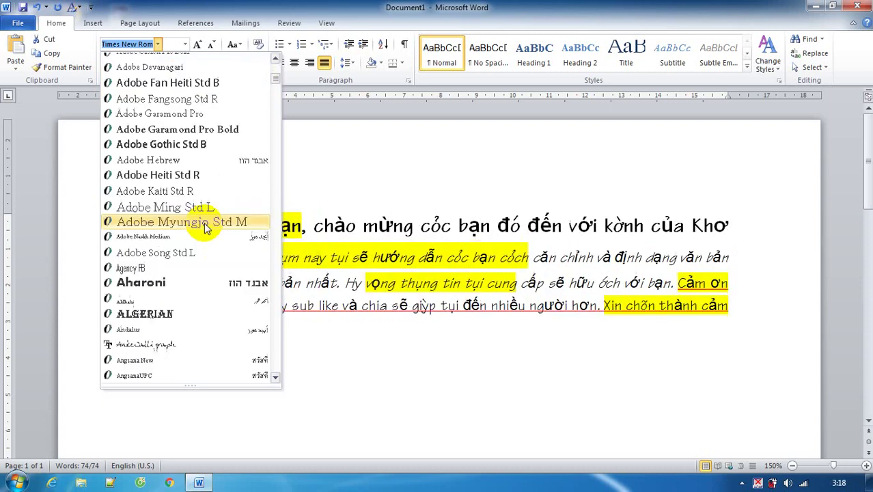
scroll(173, 77, "up", 7)
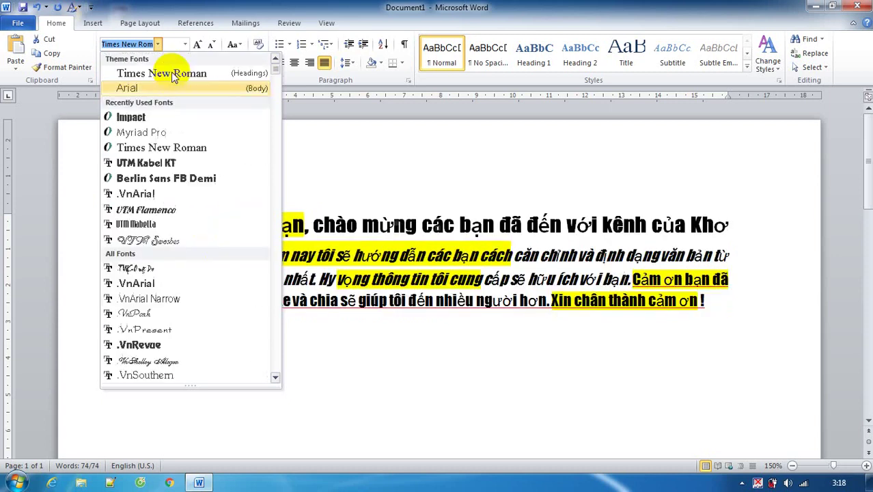
left_click(172, 77)
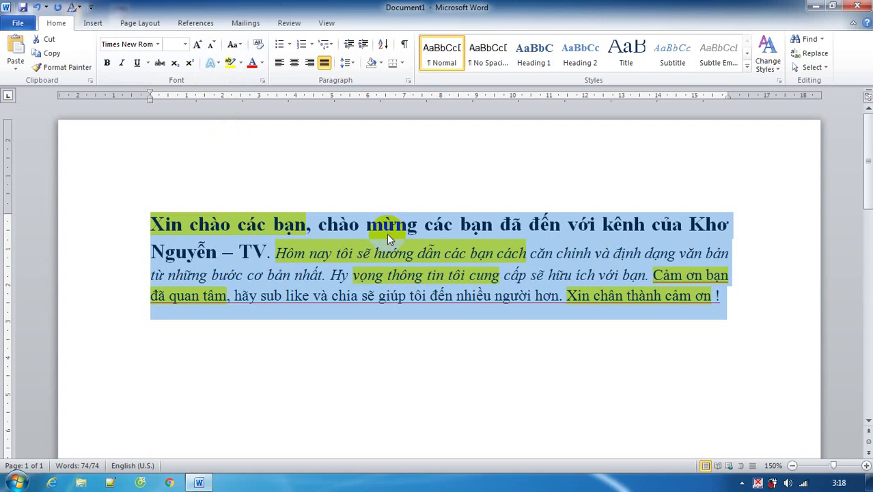
- Grow the paragraph font twice and shrink it once, leaving it one size larger
left_click(198, 49)
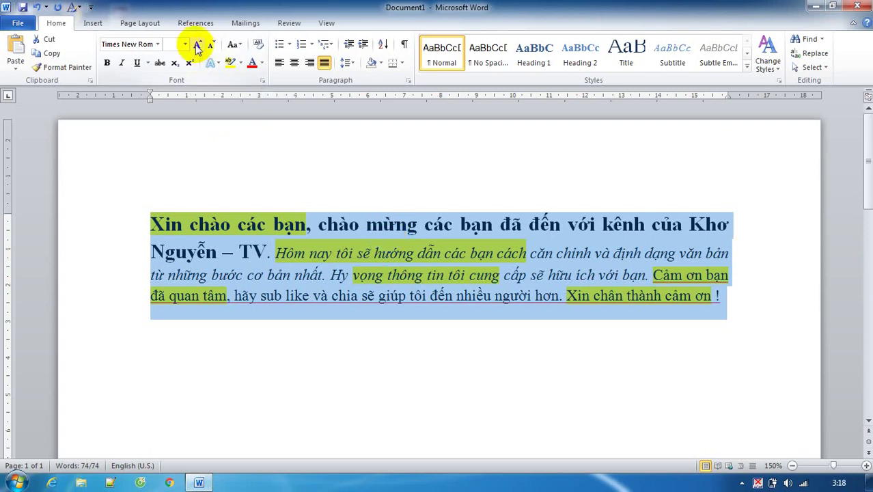
left_click(198, 47)
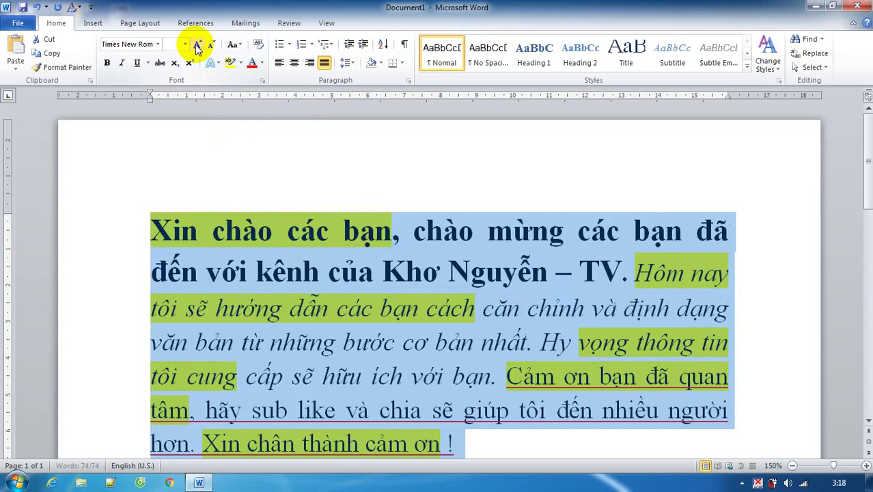
left_click(197, 48)
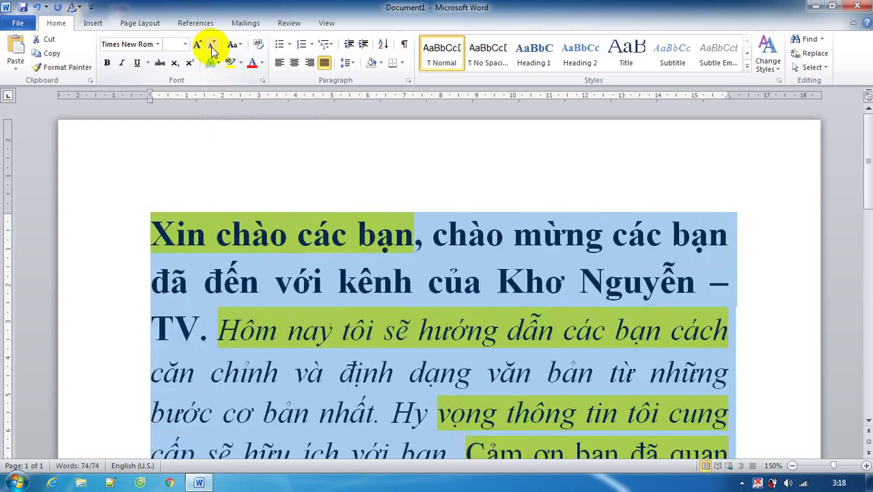
left_click(212, 49)
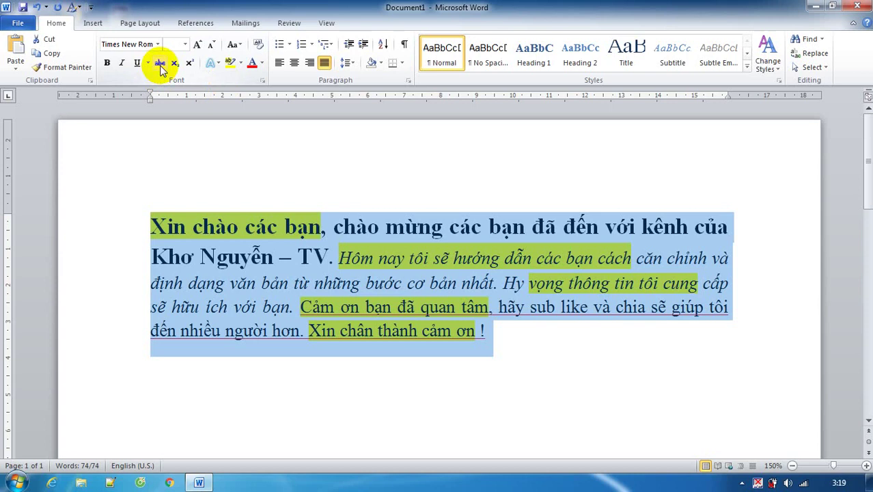
- Apply and remove strikethrough on the paragraph, then bring up the Font dialog
left_click(160, 64)
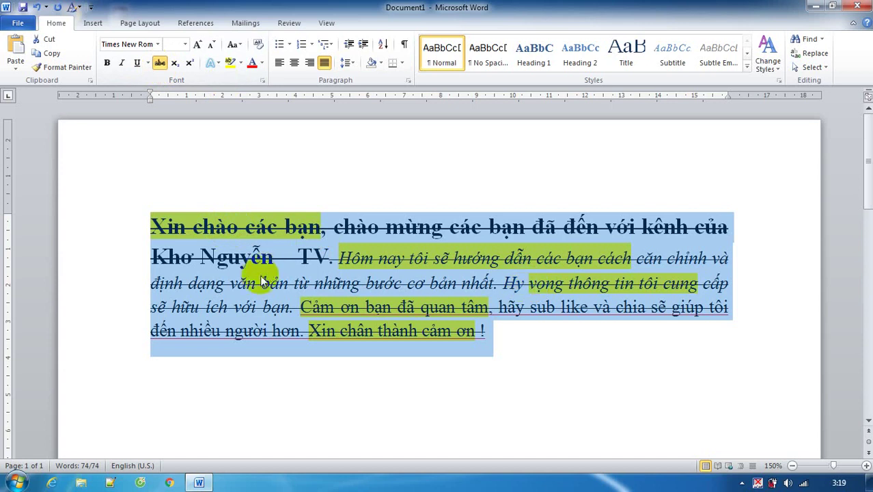
left_click(161, 65)
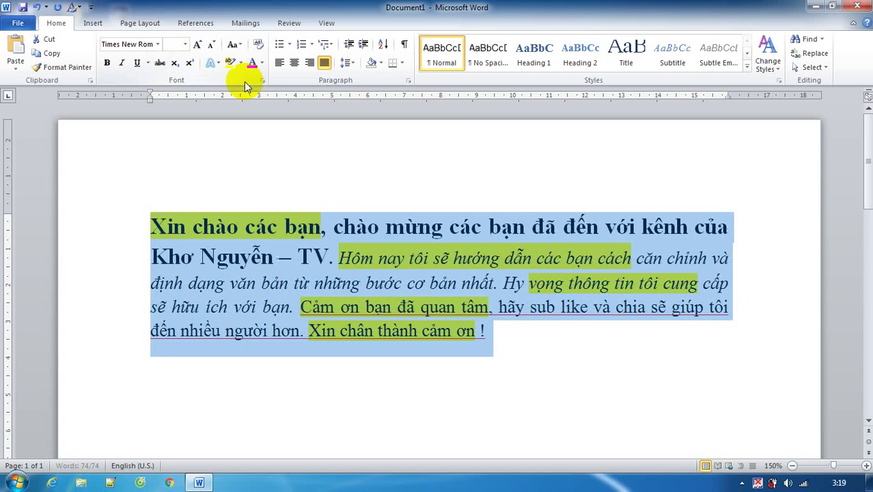
left_click(263, 80)
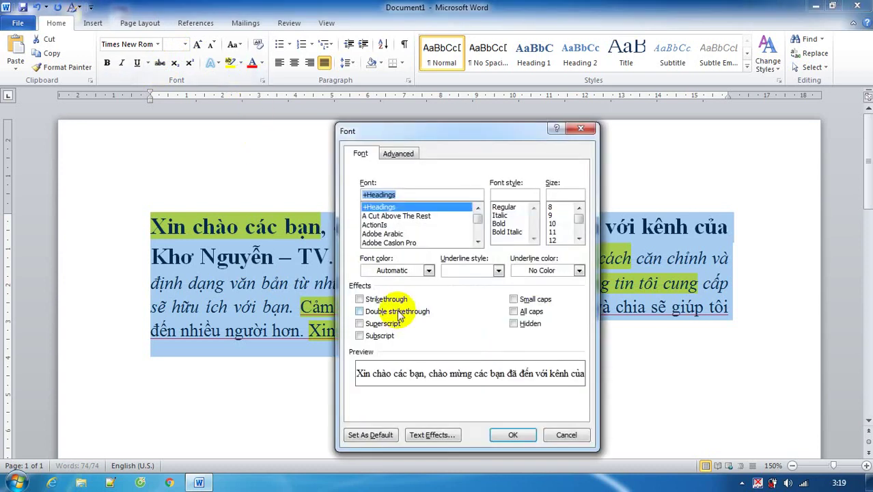
- Preview strikethrough, double strikethrough, small caps and all caps, apply Hidden, then undo the hiding
left_click(402, 301)
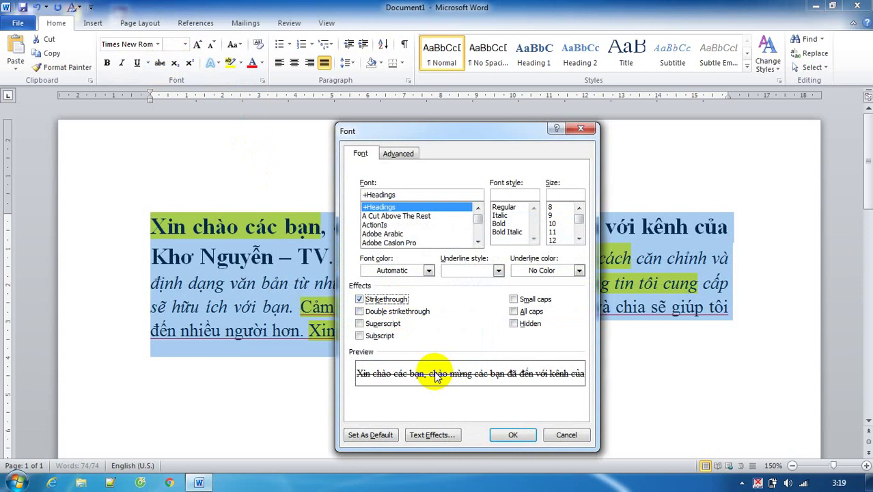
left_click(383, 312)
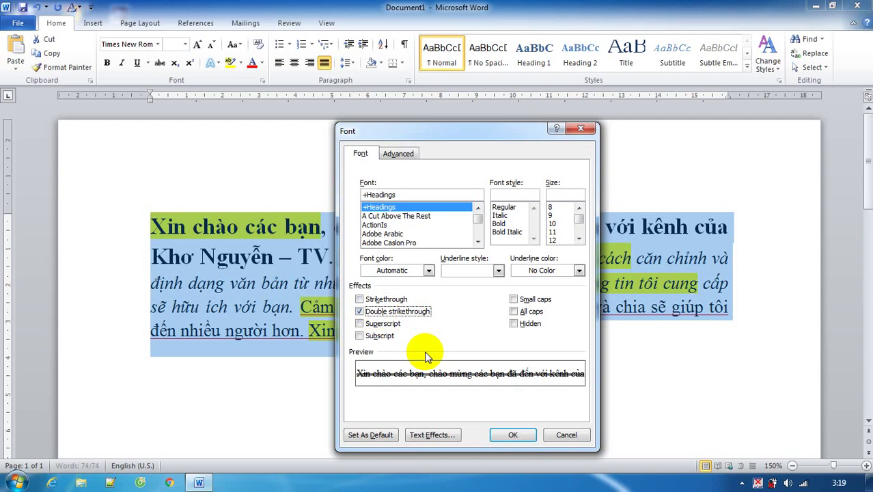
left_click(535, 302)
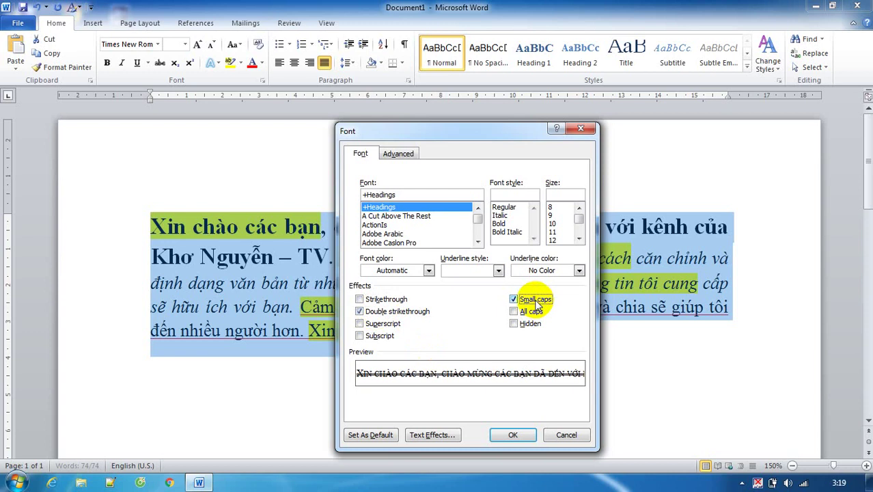
left_click(533, 311)
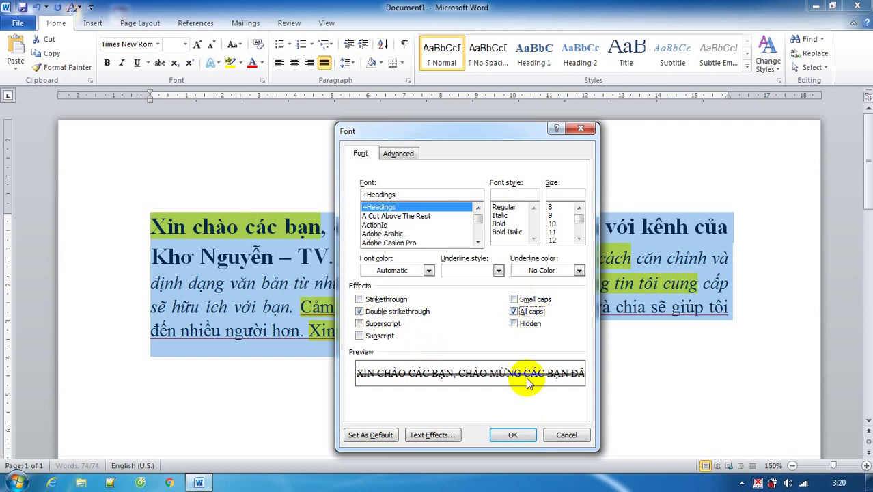
left_click(536, 325)
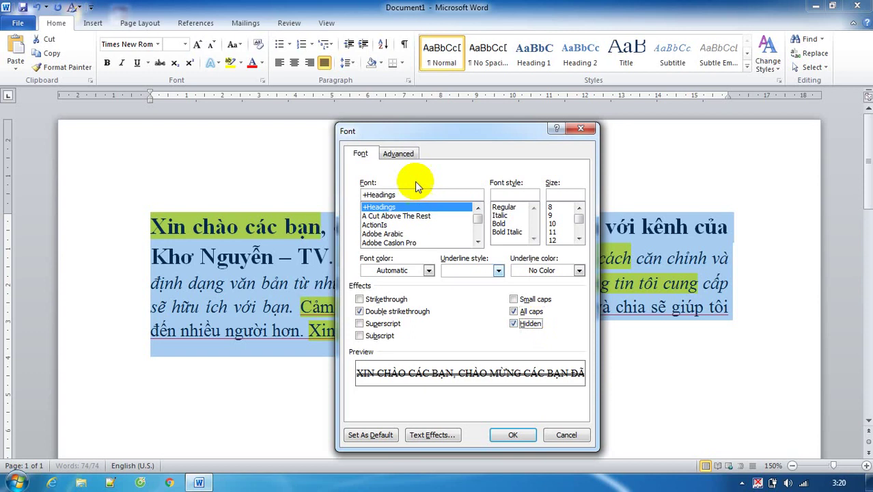
key("Return")
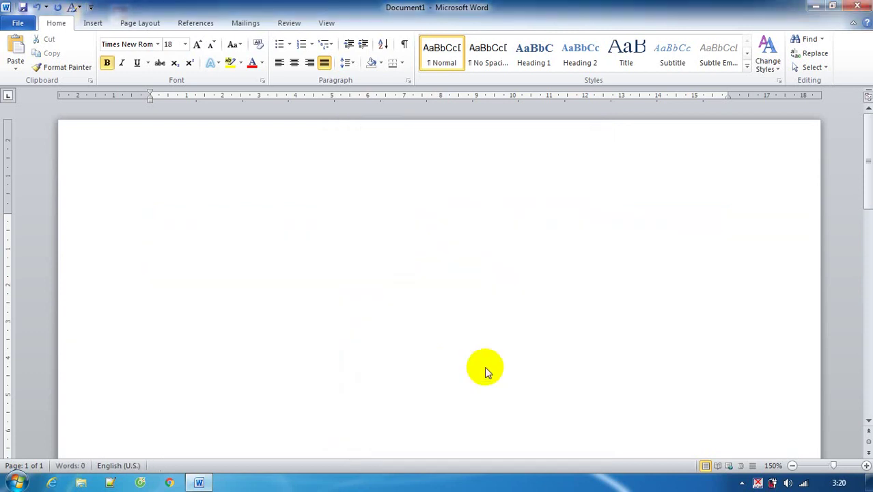
key("ctrl+z")
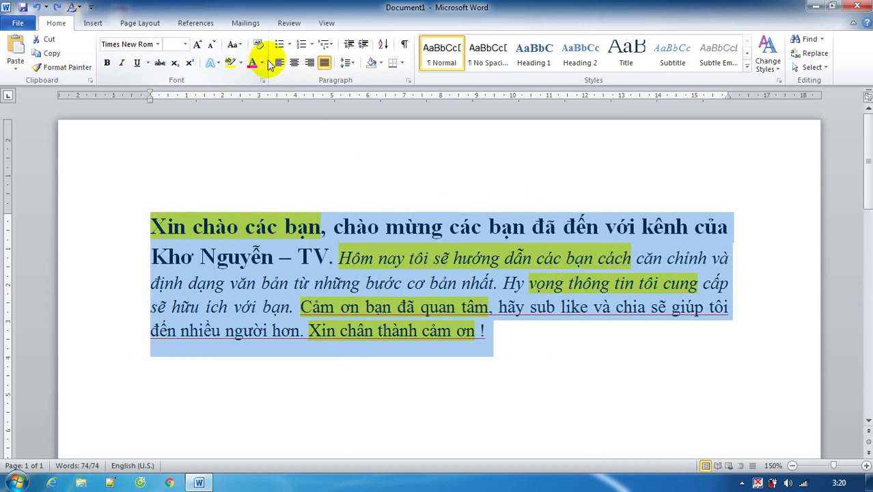
left_click(262, 63)
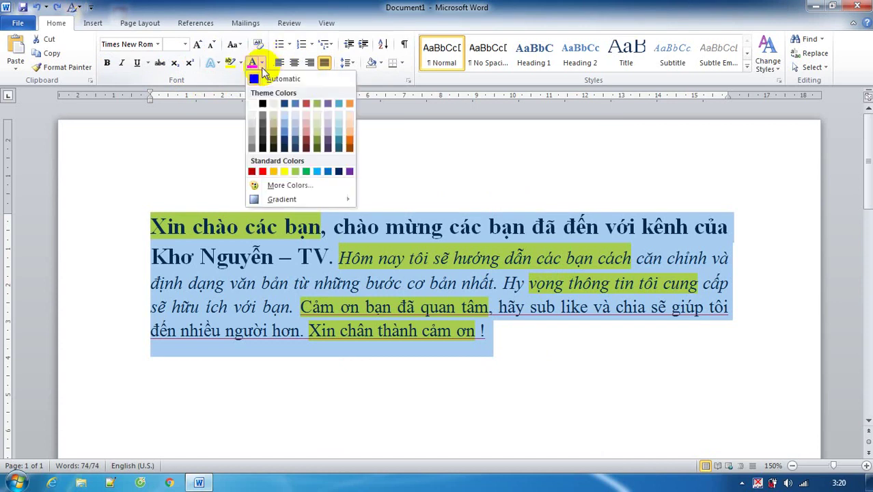
left_click(262, 65)
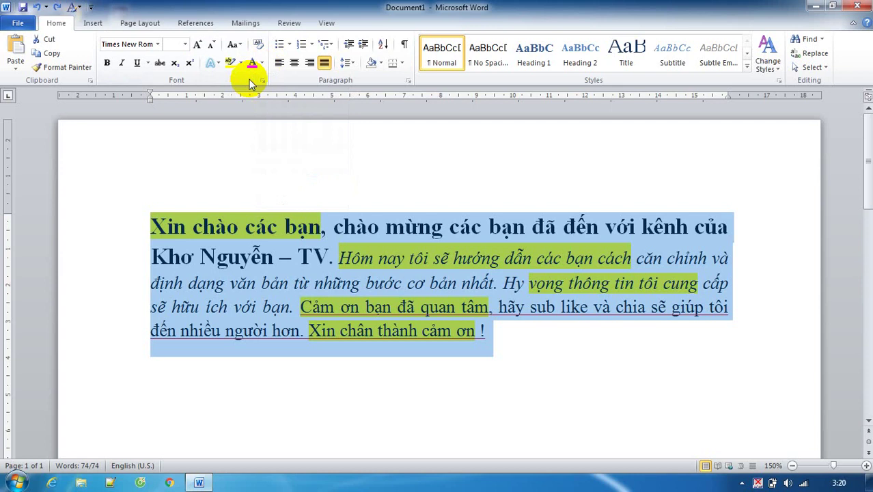
left_click(262, 63)
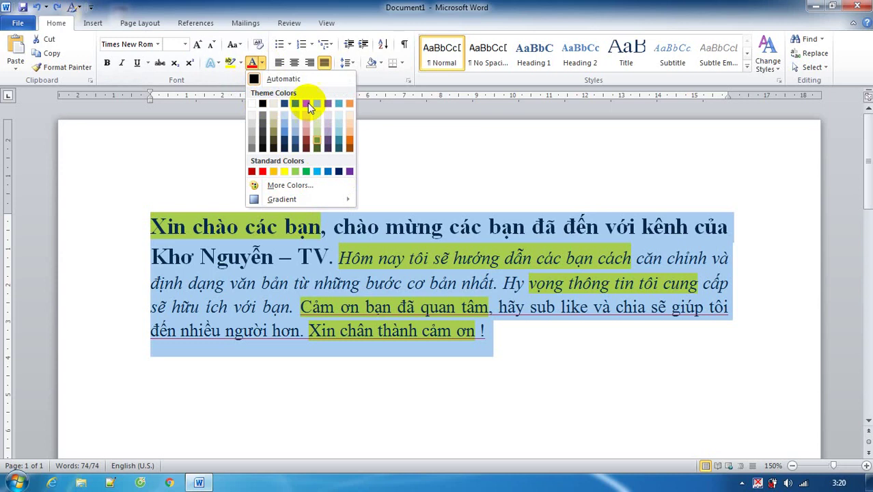
mouse_move(292, 194)
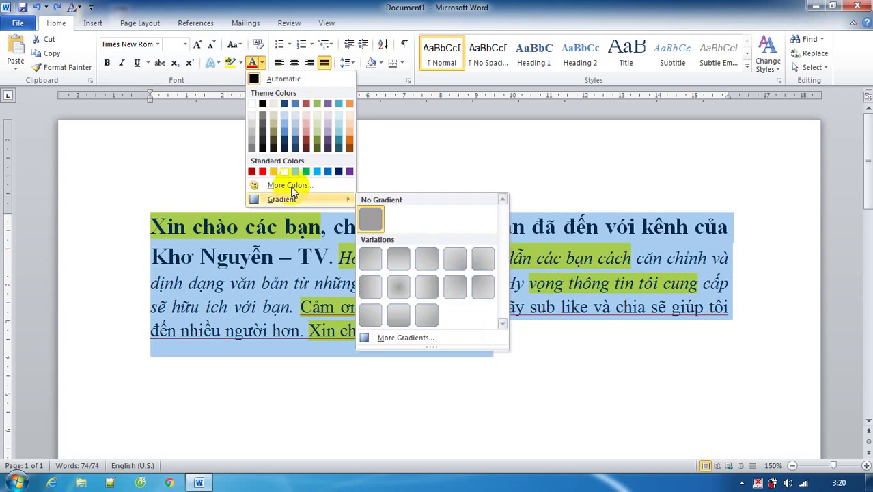
left_click(290, 186)
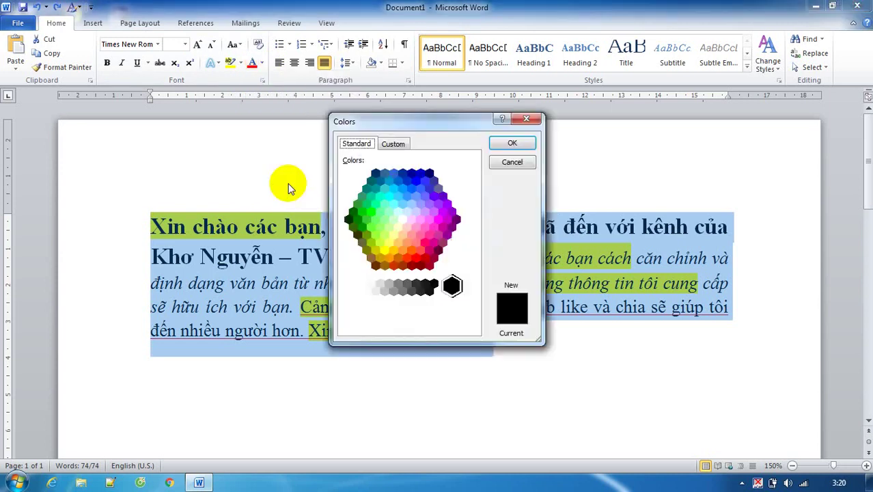
left_click(389, 197)
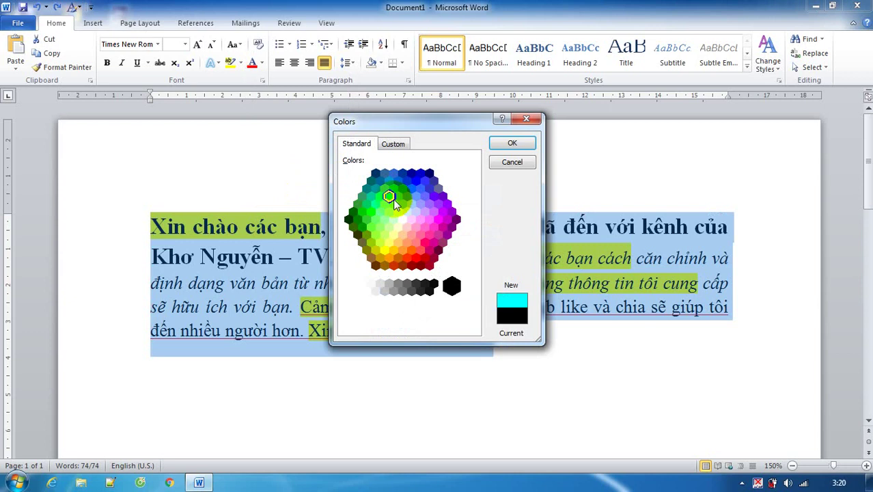
left_click(418, 253)
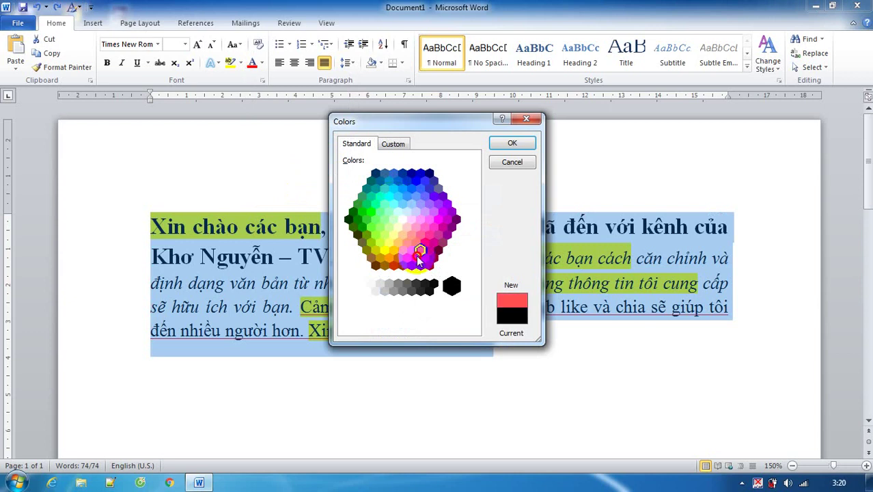
double_click(418, 254)
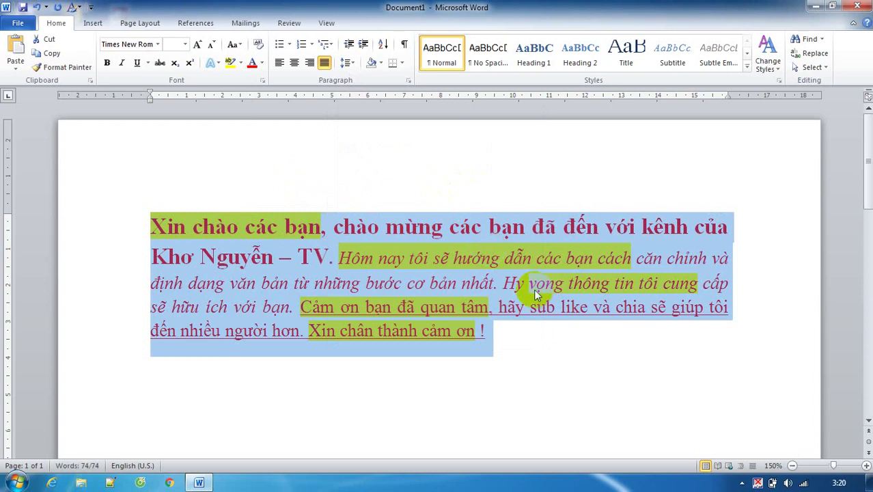
key("ctrl+z")
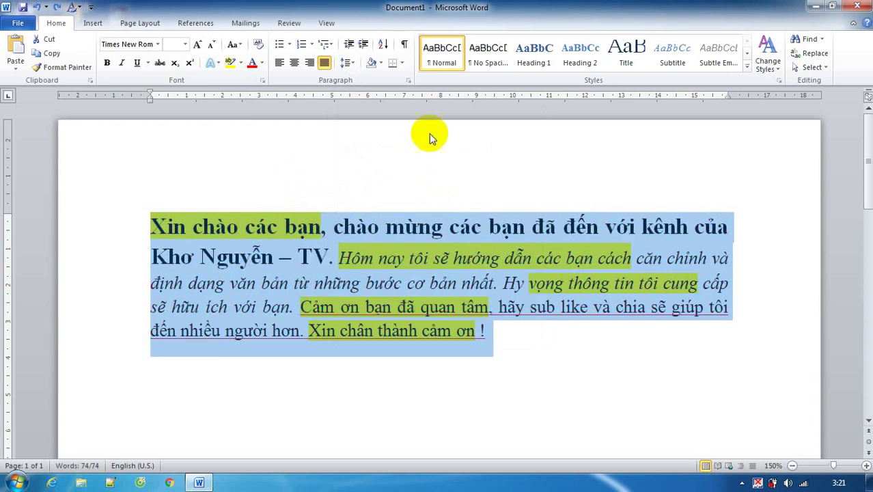
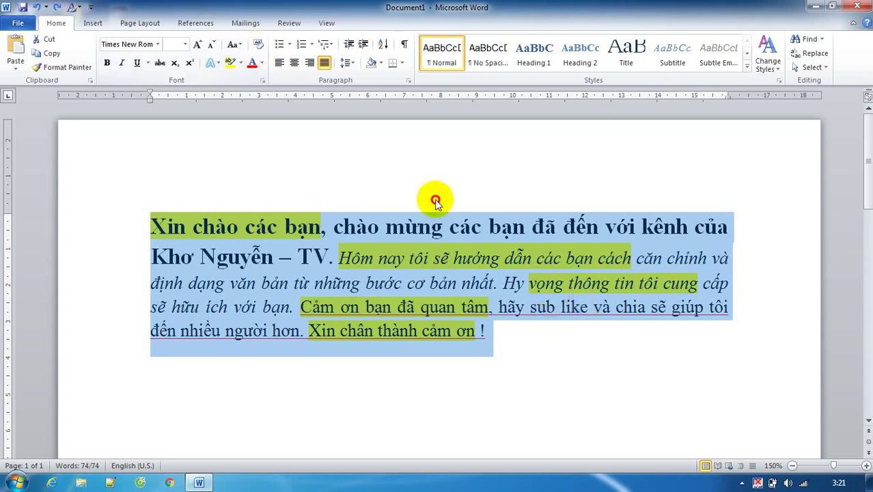
- Clear the paragraph's formatting, undo it, and preview the Change Case options without applying one
key("ctrl+shift+n")
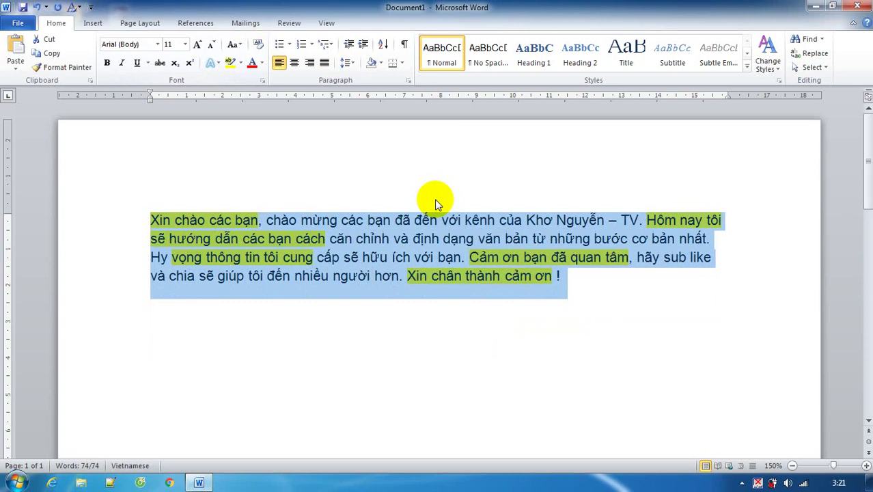
key("ctrl+z")
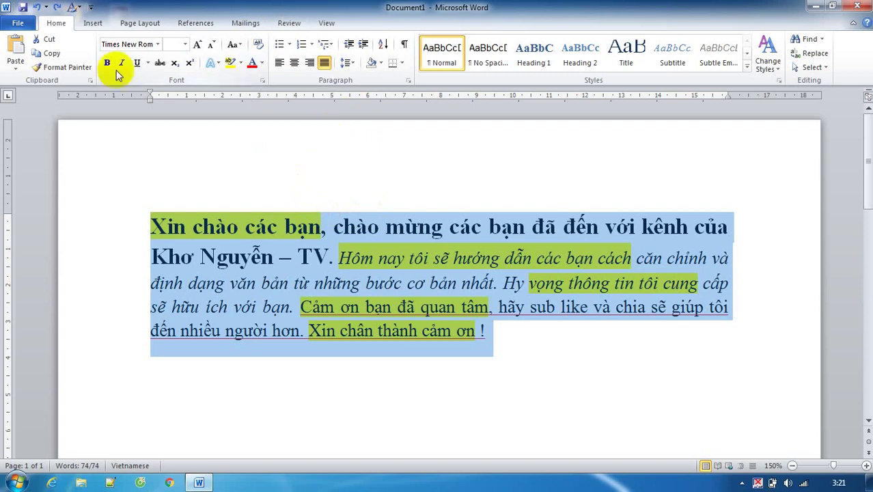
left_click(239, 46)
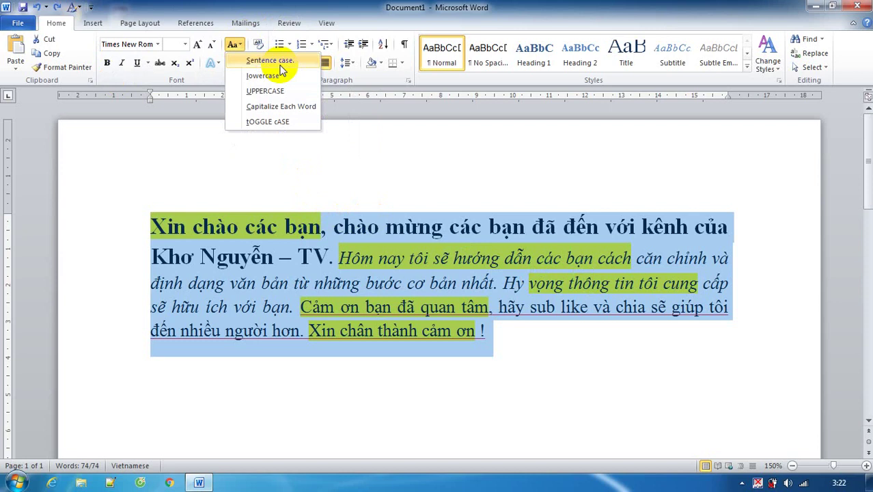
left_click(258, 46)
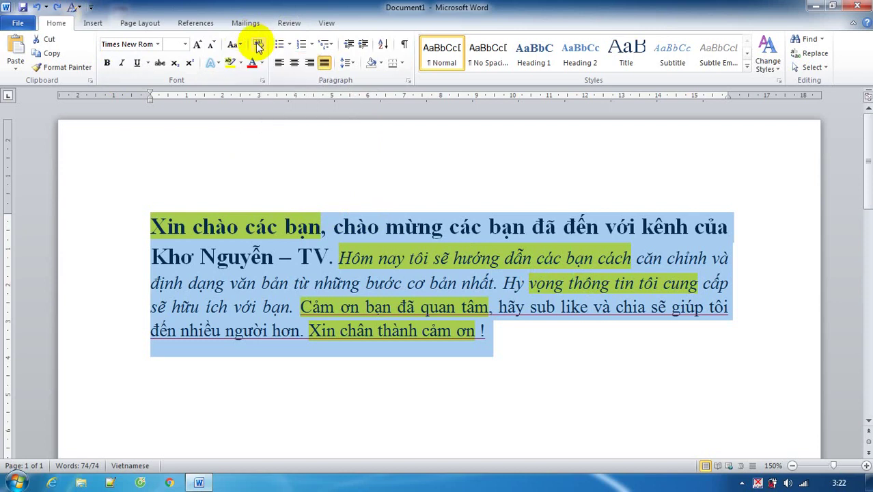
left_click(239, 45)
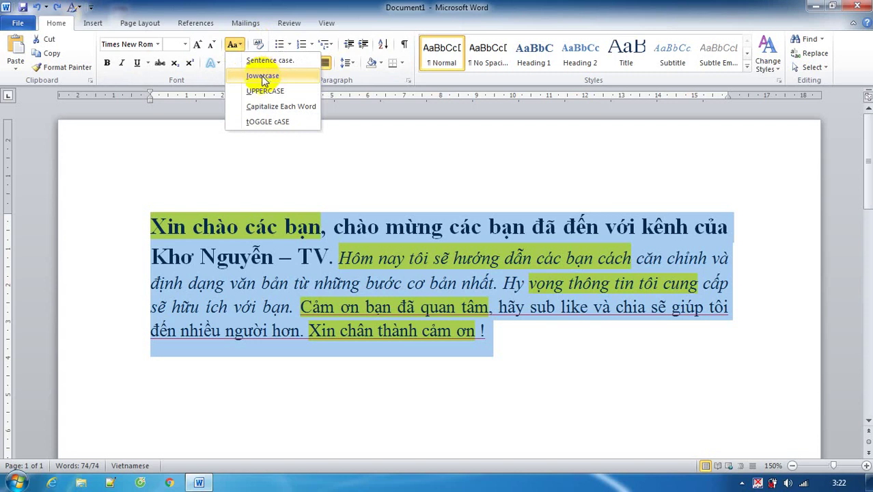
left_click(387, 280)
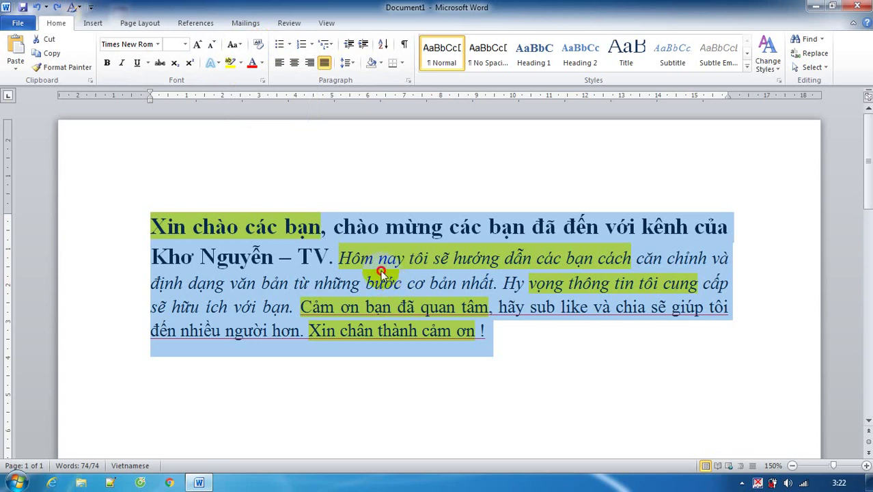
- Select from 'Hôm nay' to the paragraph's end and apply lowercase
left_click(338, 259, "shift")
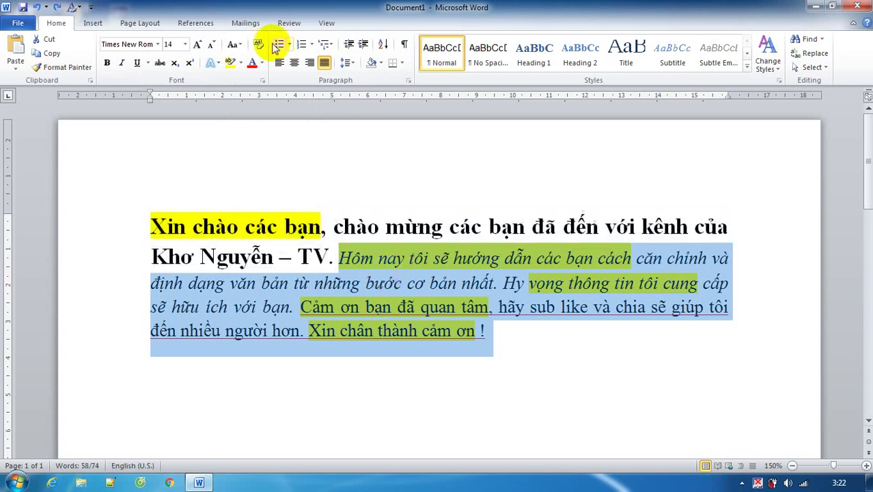
left_click(239, 45)
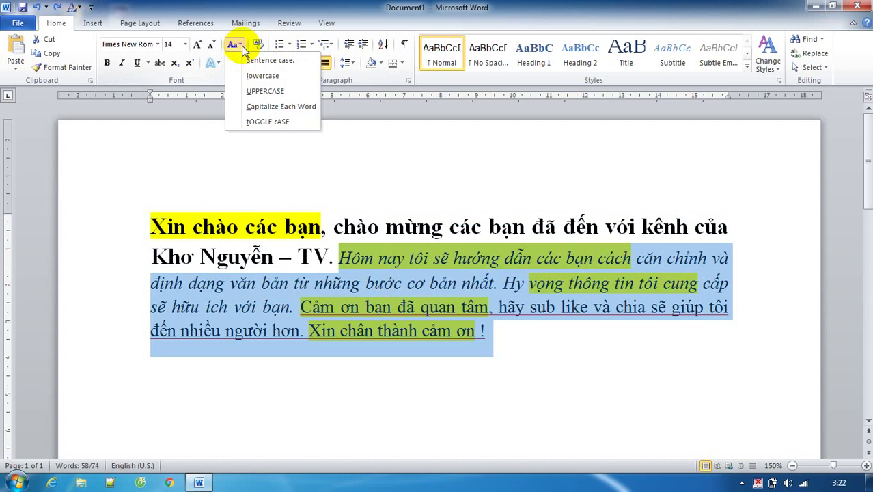
left_click(263, 75)
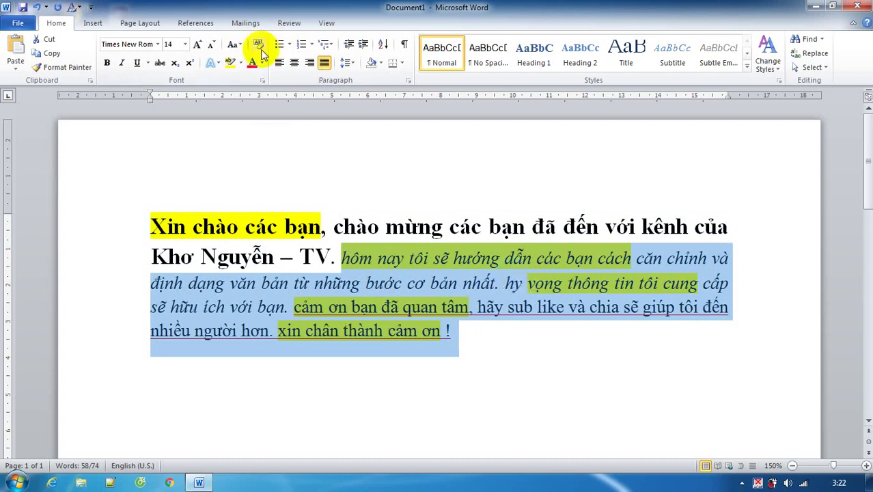
left_click(232, 44)
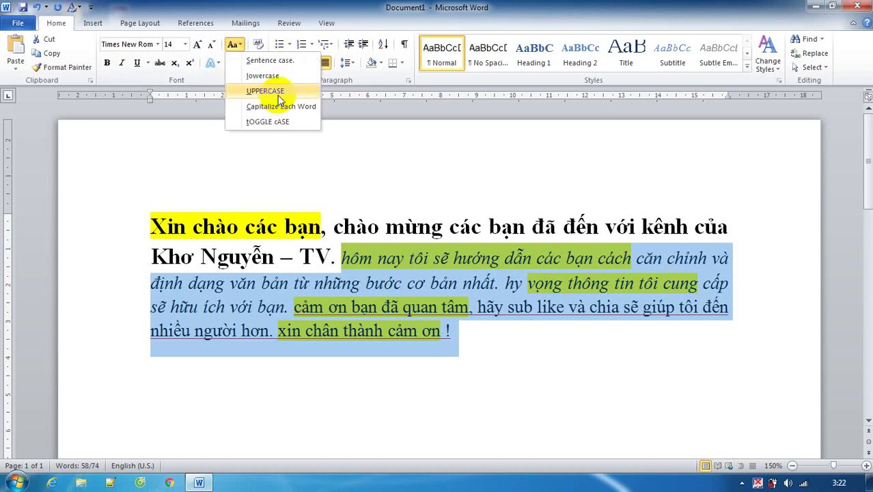
- Switch the selected sentences to UPPERCASE, then Capitalize Each Word, then try tOGGLE cASE
left_click(265, 91)
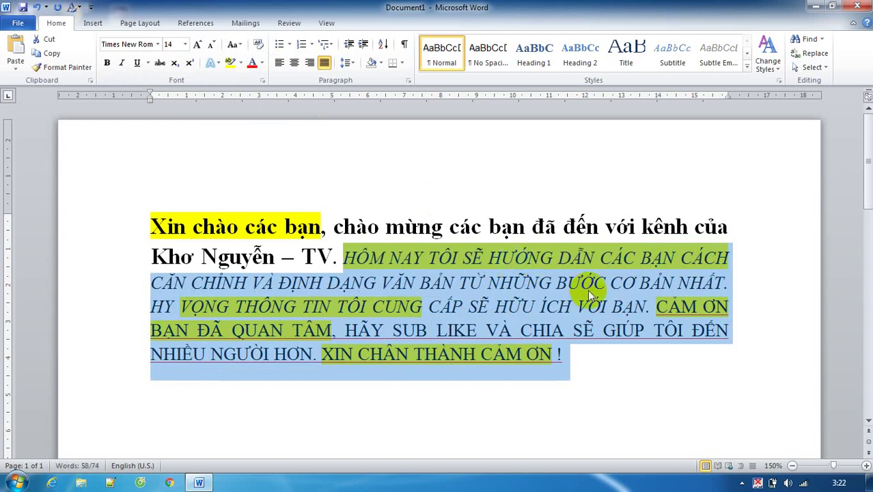
left_click(240, 45)
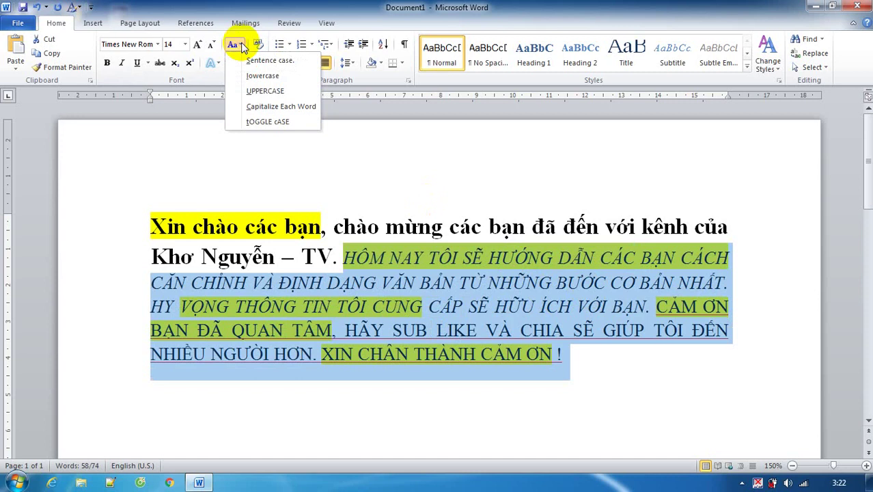
left_click(281, 106)
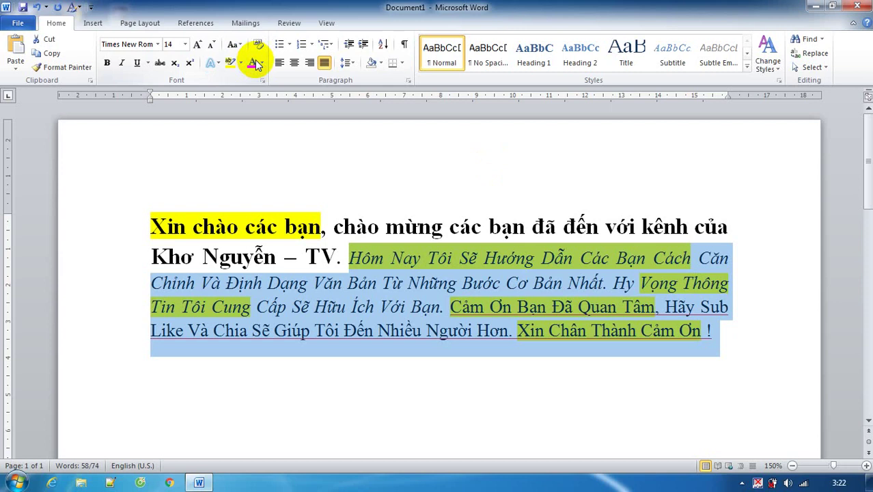
key("alt+h")
key("7")
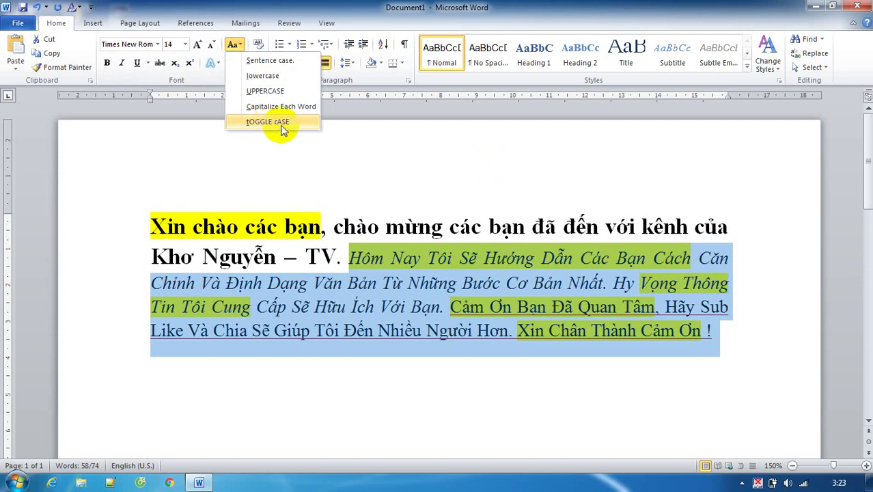
left_click(283, 130)
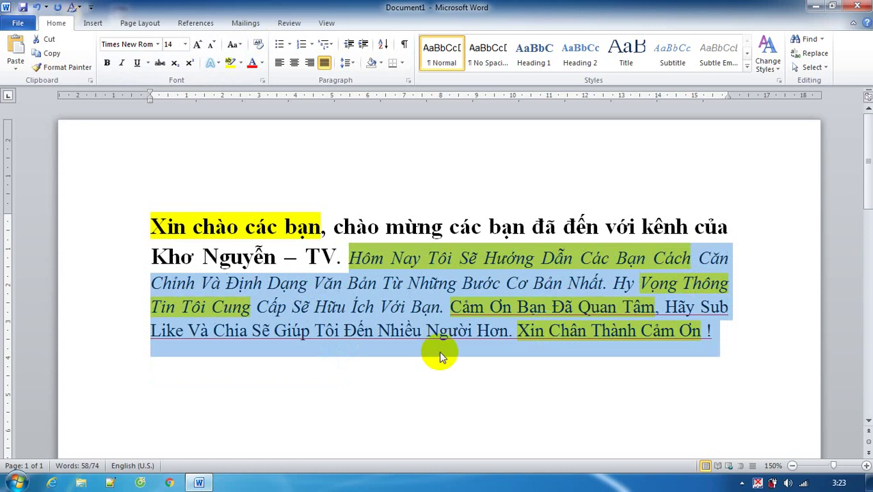
left_click(232, 44)
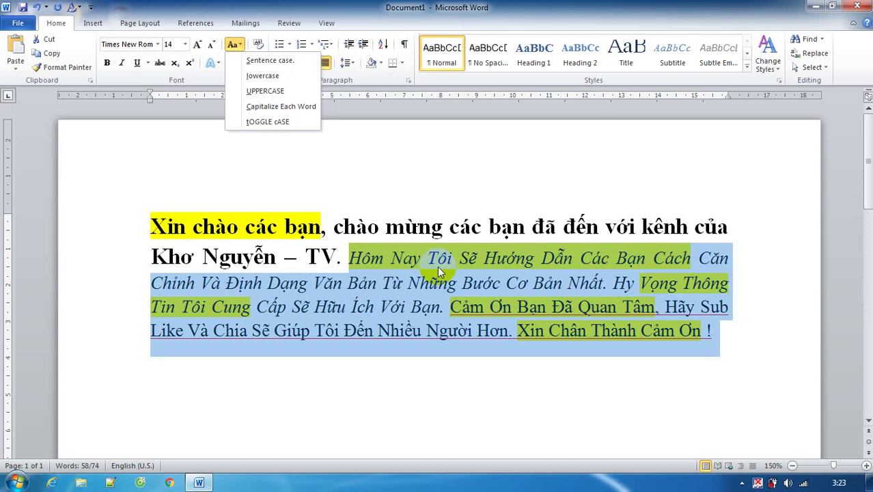
left_click(281, 106)
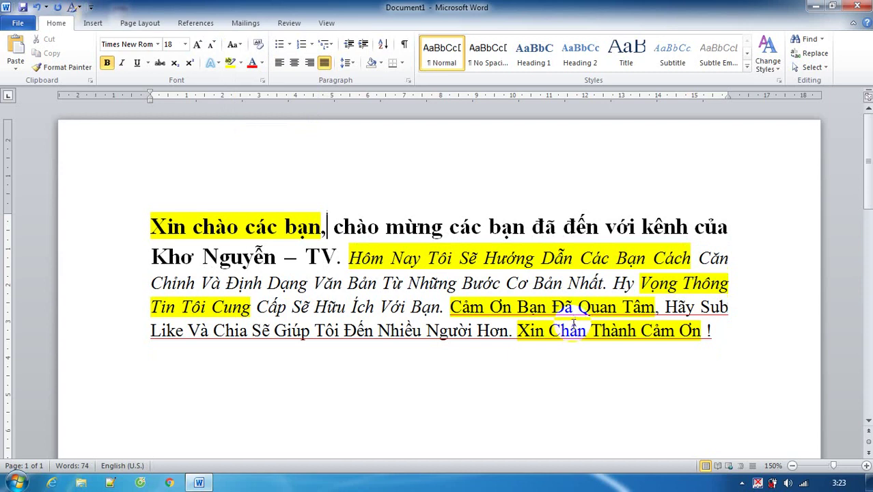
triple_click(576, 332)
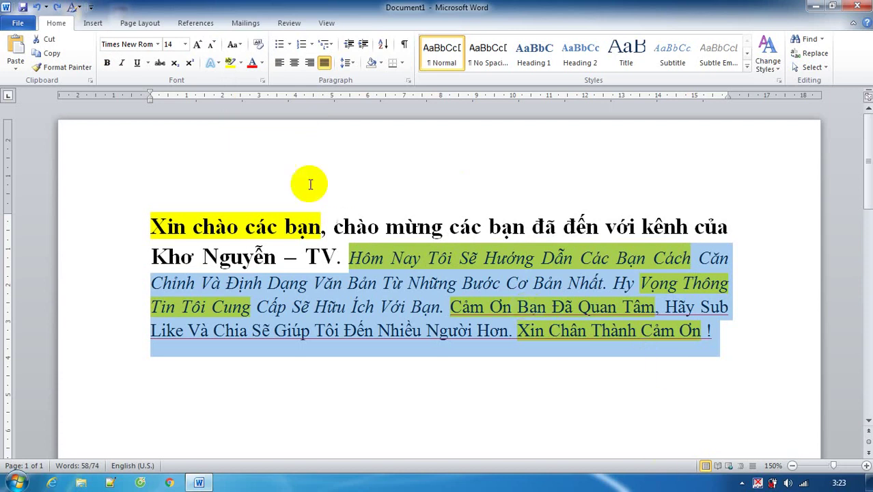
left_click(741, 333)
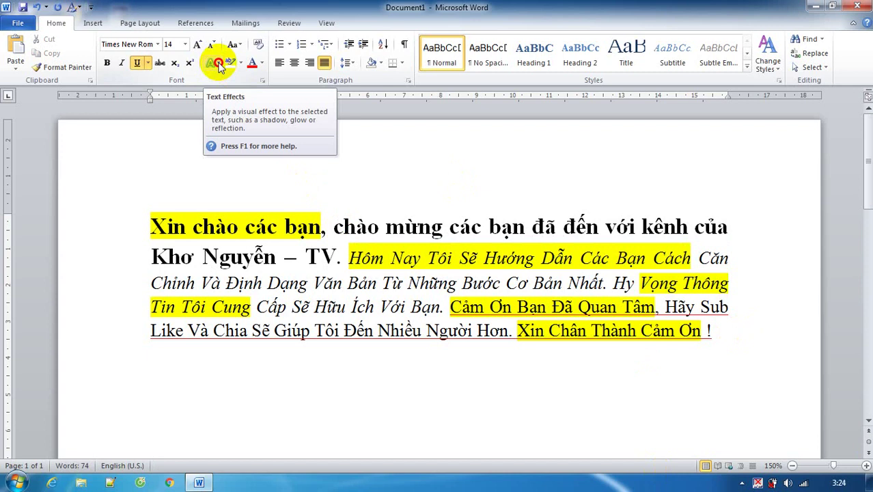
- Type 'Kiểu chữ nghệ thuật' on the empty line below the paragraph
left_click(217, 64)
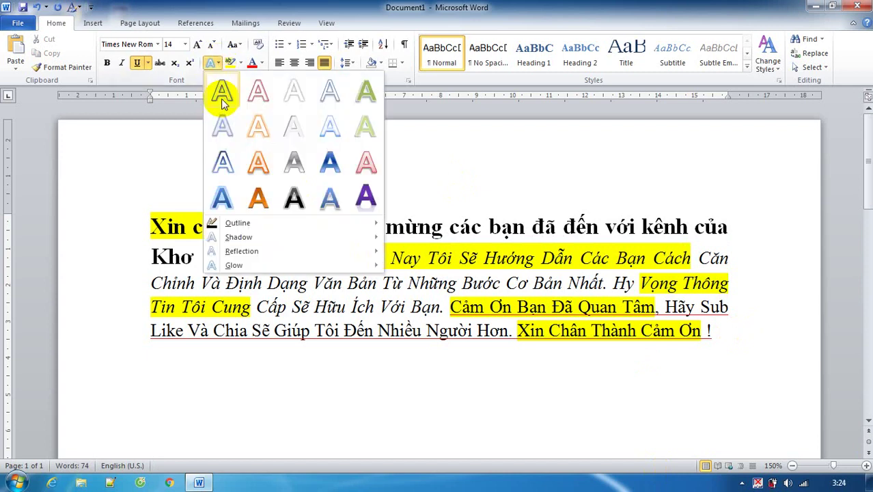
left_click(288, 391)
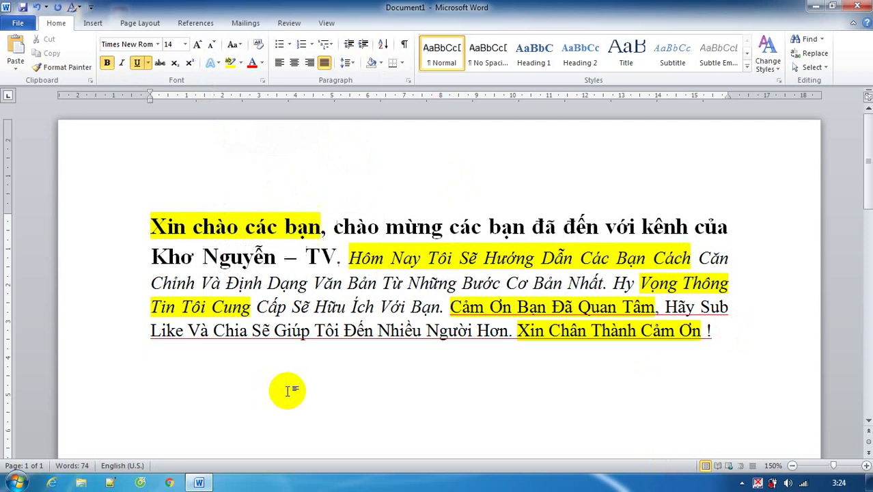
scroll(273, 328, "down", 3)
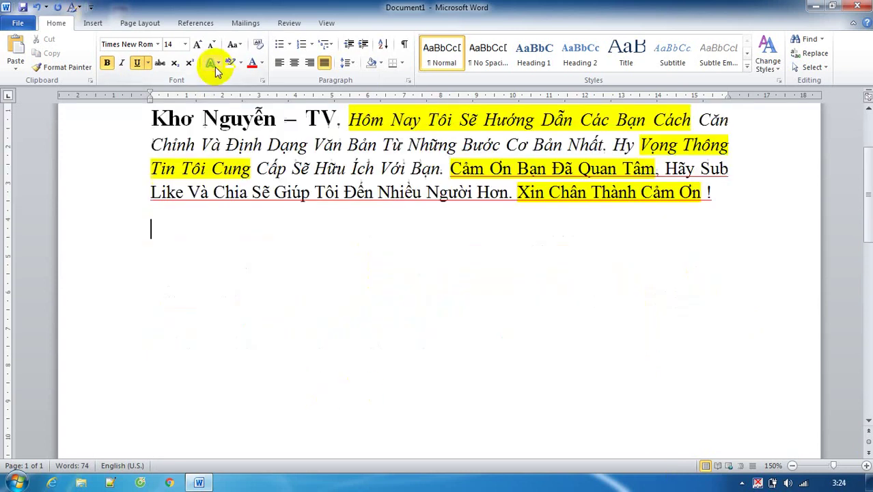
left_click(215, 256)
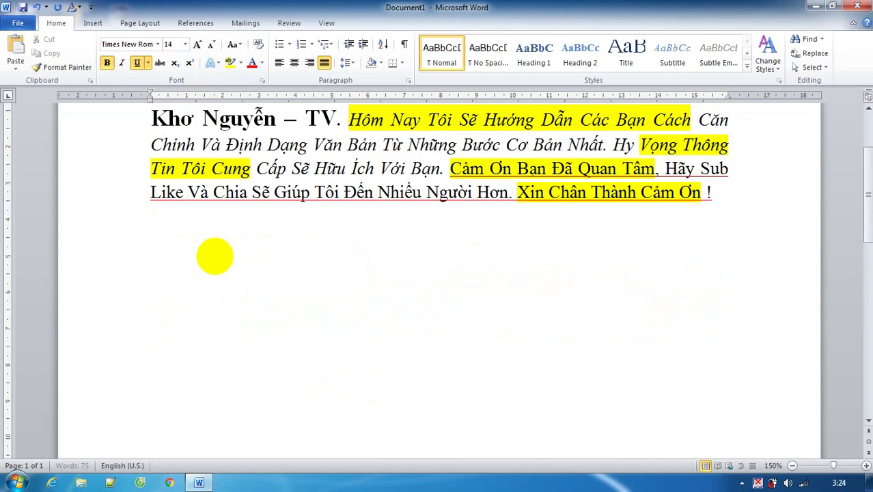
type("Kiểu chữ")
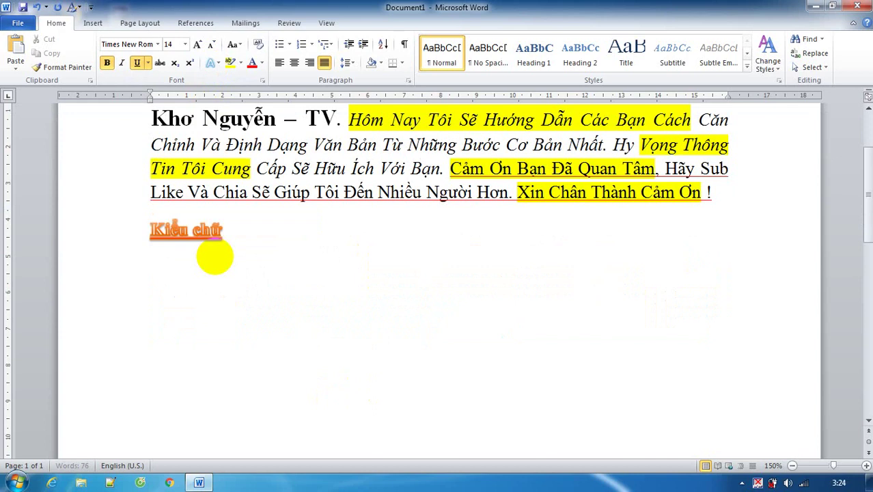
type(" nghệ thuật")
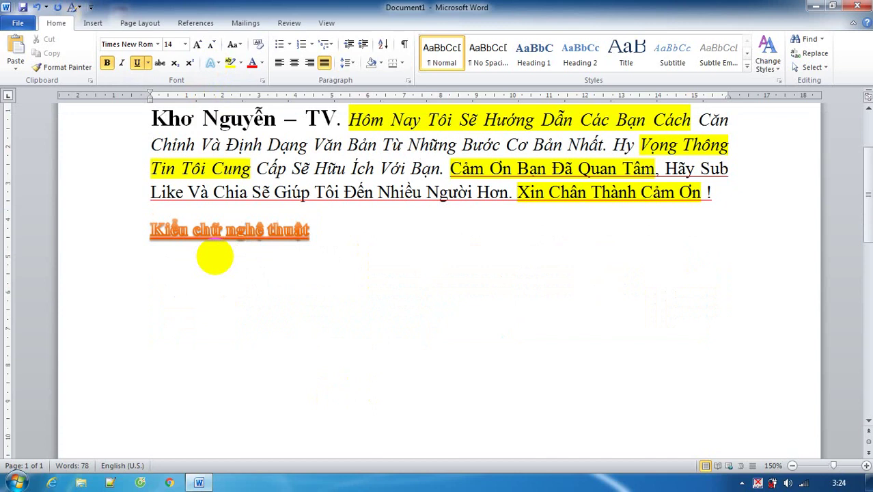
- Remove the underline from the 'Kiểu chữ nghệ thuật' line with Ctrl+U
triple_click(277, 249)
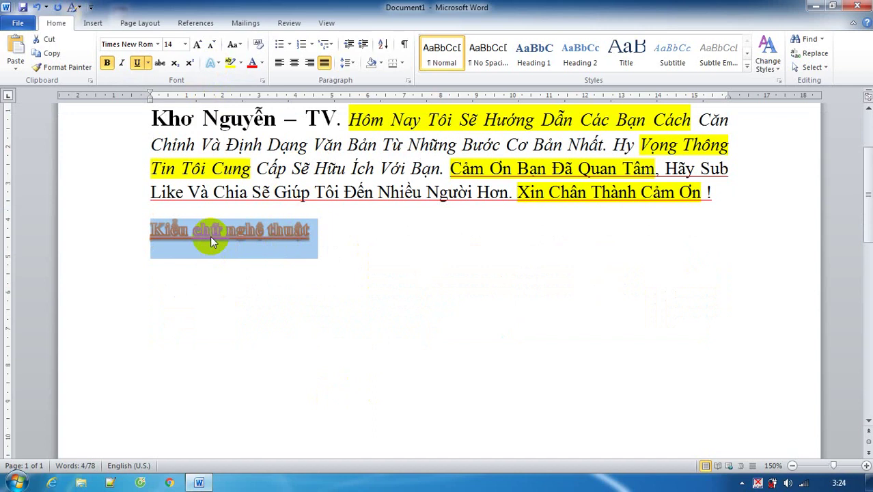
key("ctrl+u")
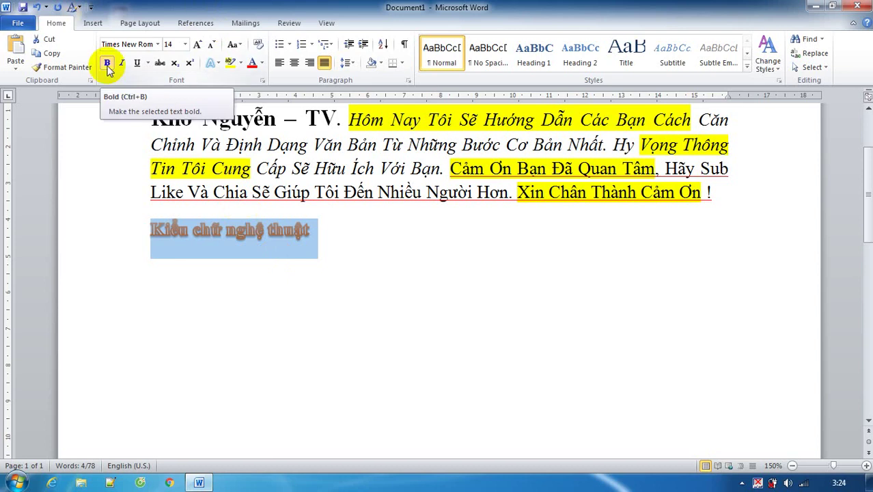
left_click_drag(304, 235, 151, 213)
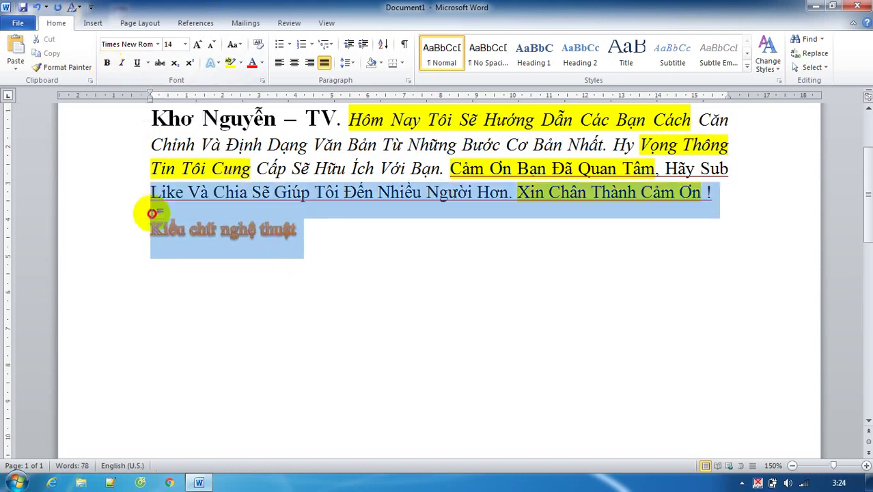
left_click(213, 62)
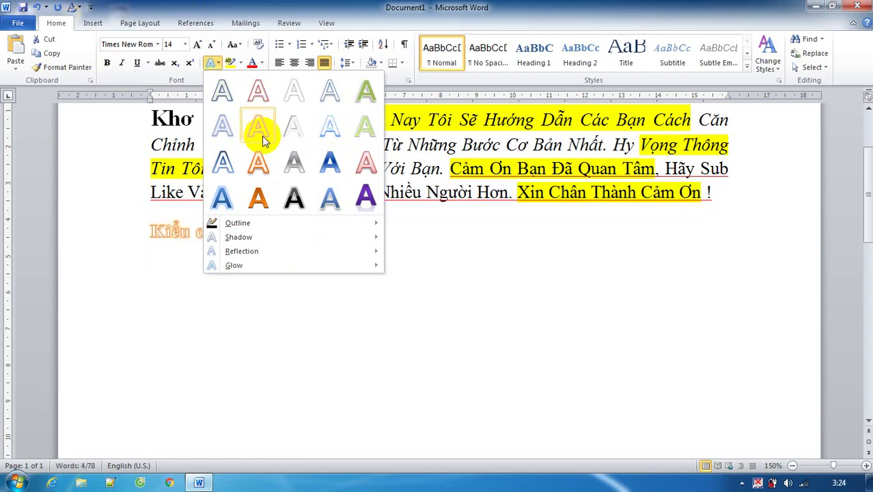
left_click(258, 130)
left_click(340, 236)
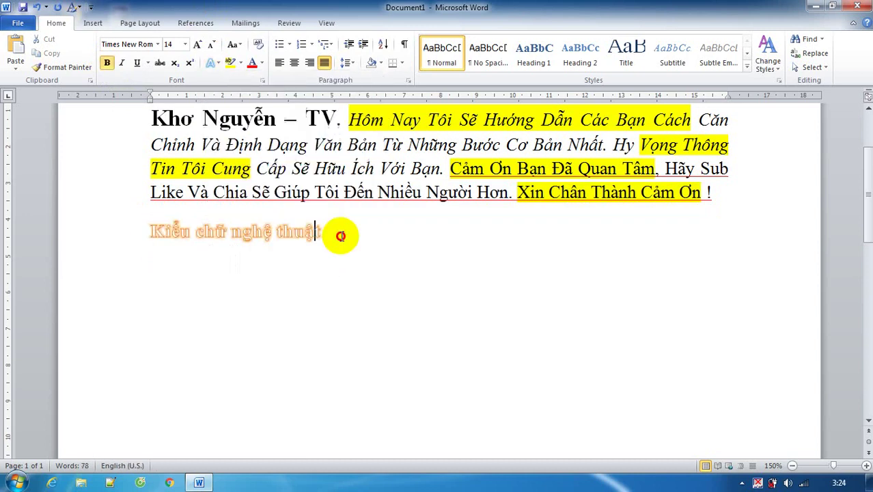
triple_click(302, 232)
left_click(213, 62)
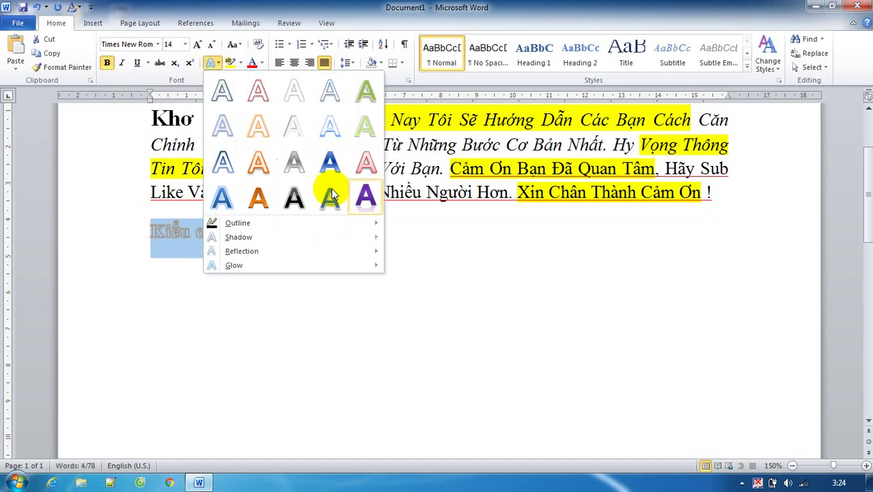
left_click(333, 194)
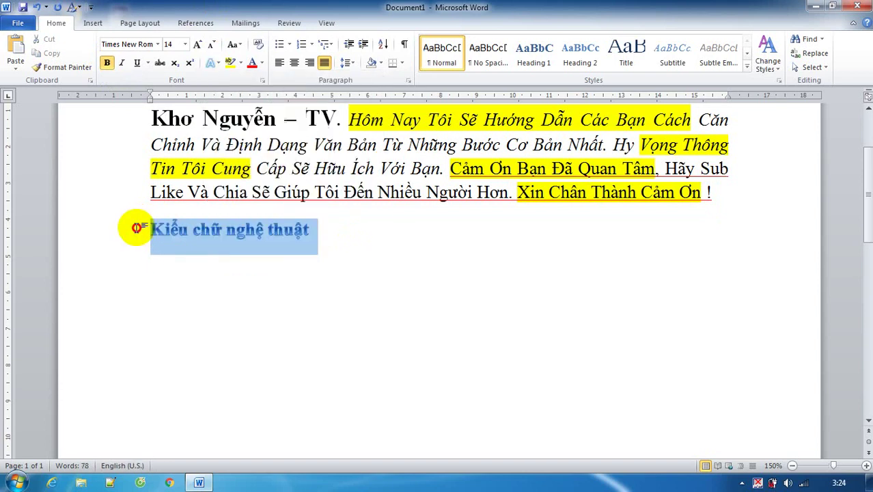
left_click(213, 62)
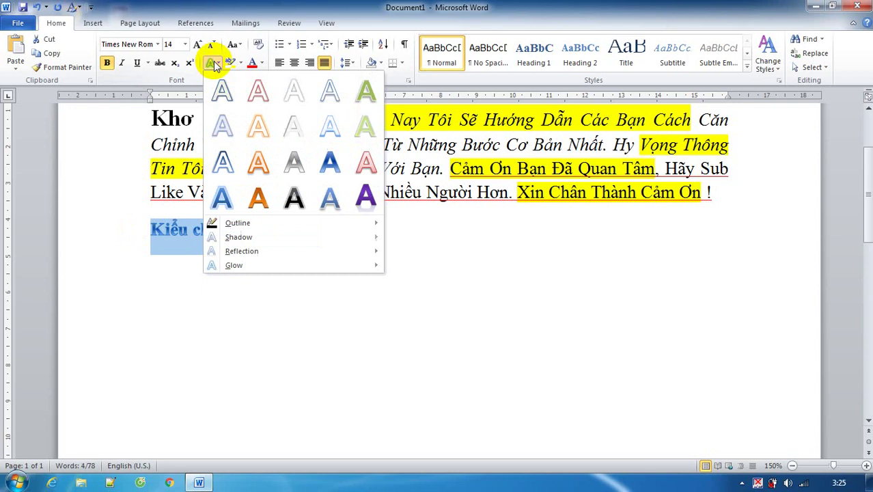
mouse_move(253, 226)
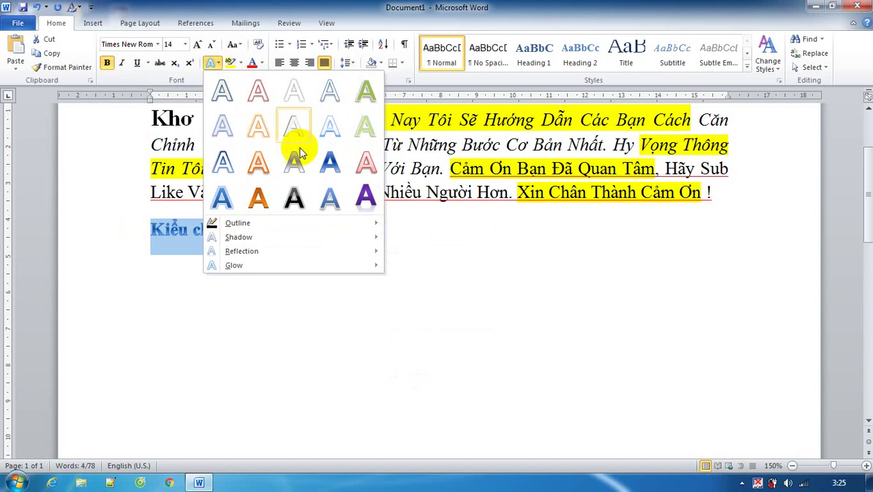
mouse_move(328, 222)
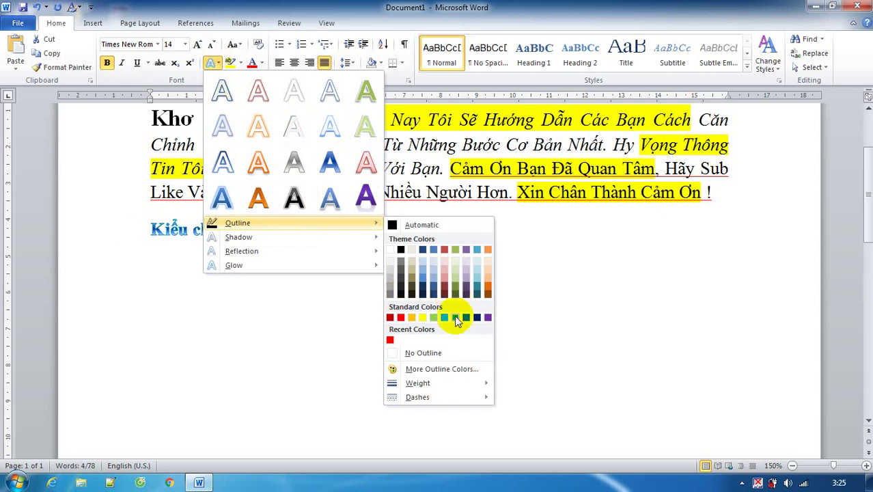
mouse_move(437, 383)
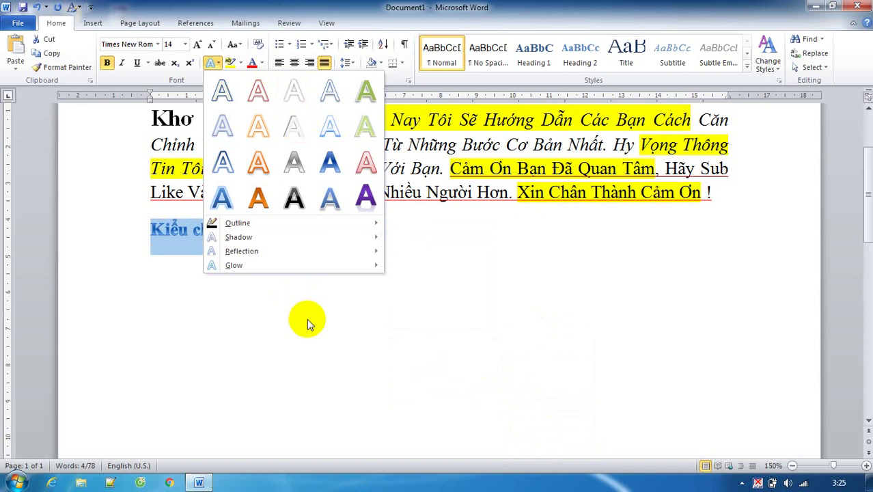
left_click(307, 319)
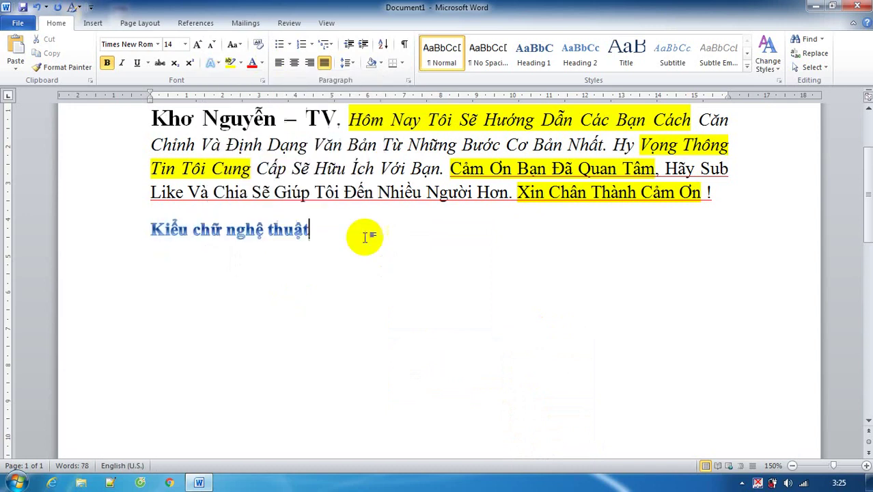
- Insert two new lines below the 'Kiểu chữ nghệ thuật' heading
key("Return")
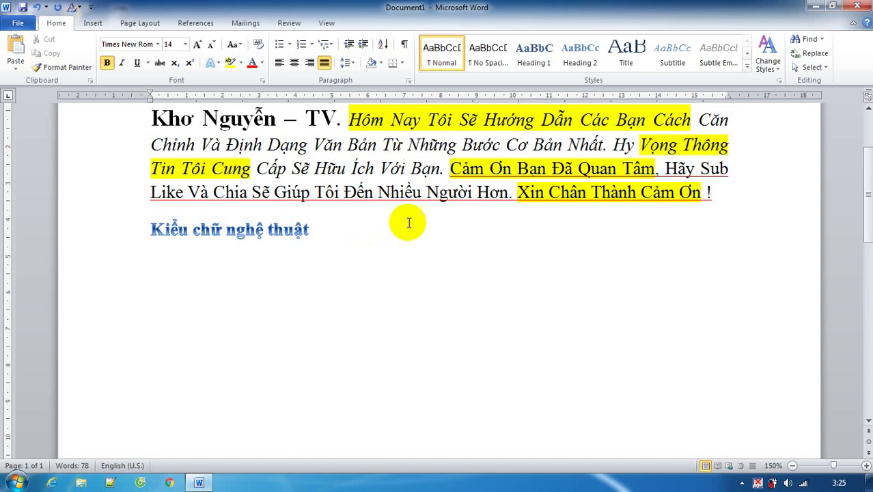
left_click(423, 256)
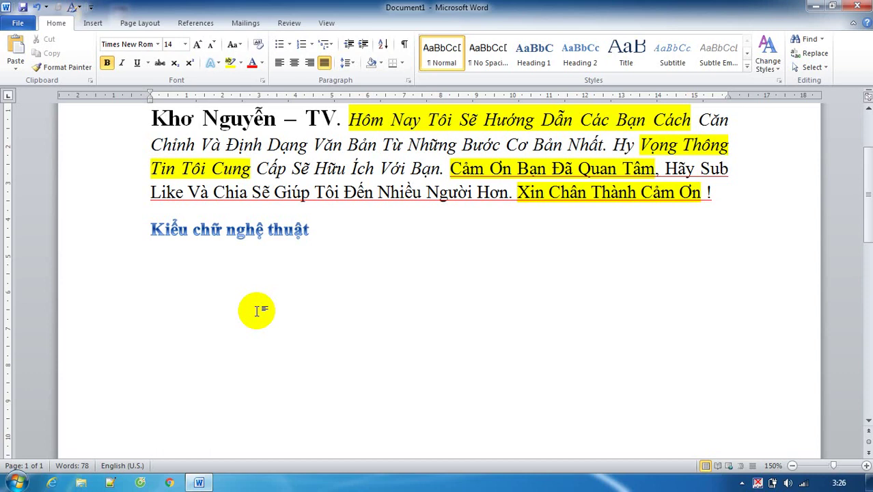
key("Return")
- Select the letter A and browse its Text Effects and shortcut menu without changing anything
key("shift+Home")
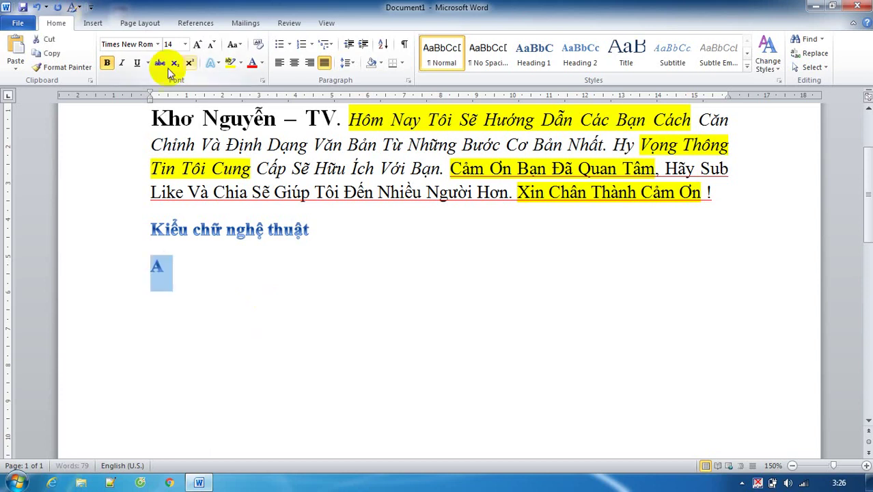
key("alt+h")
key("f")
key("t")
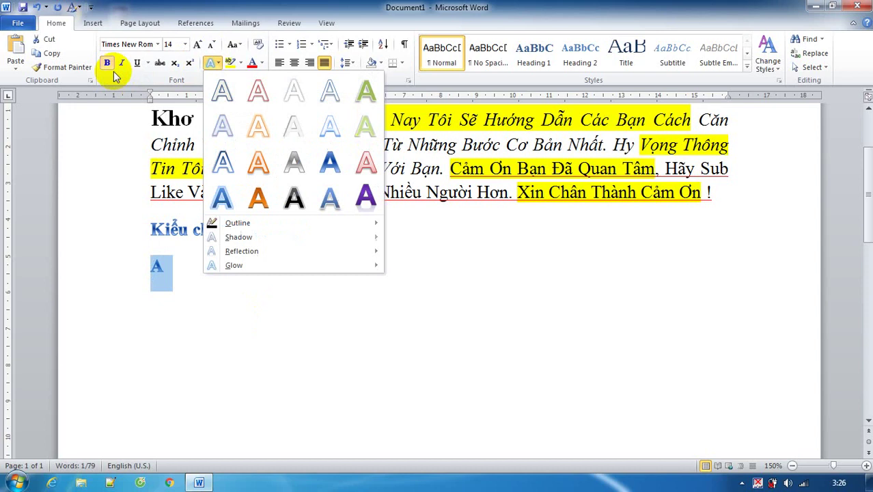
left_click(133, 44)
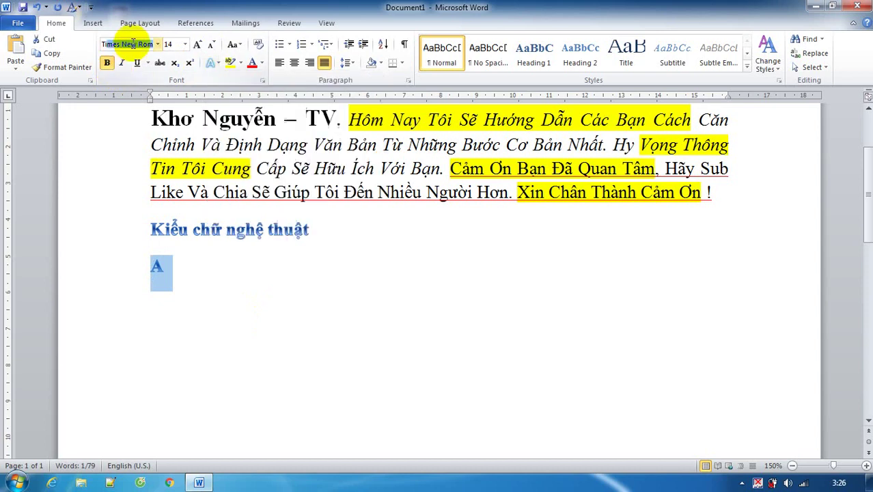
left_click(213, 62)
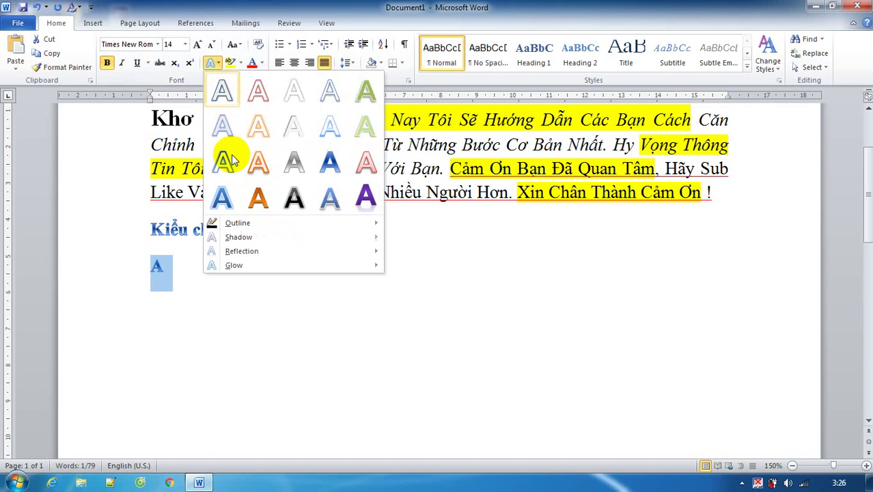
mouse_move(280, 265)
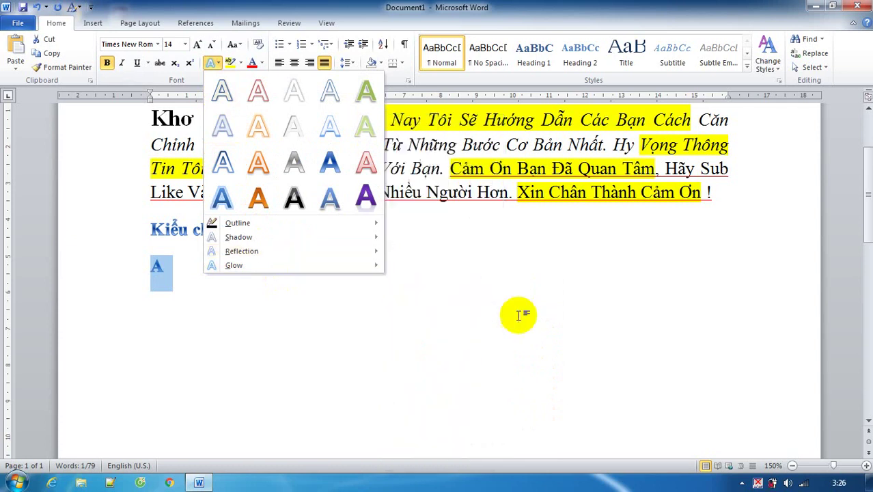
key("Escape")
key("shift+F10")
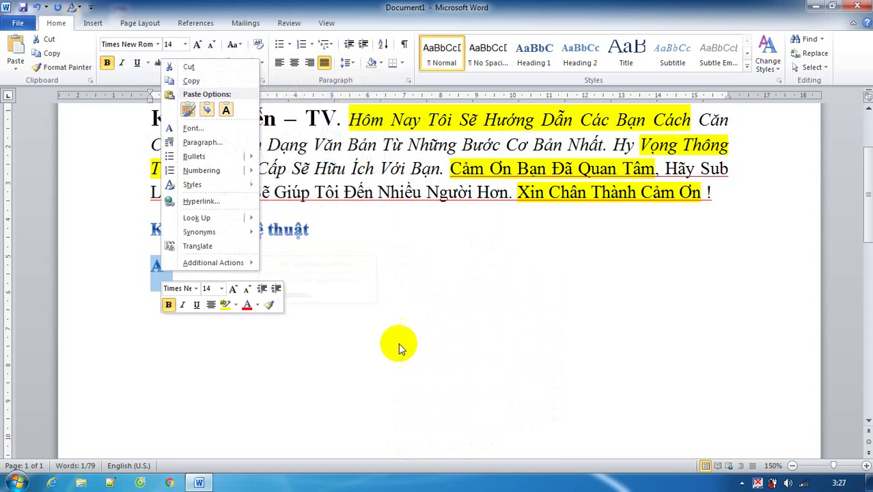
left_click(262, 272)
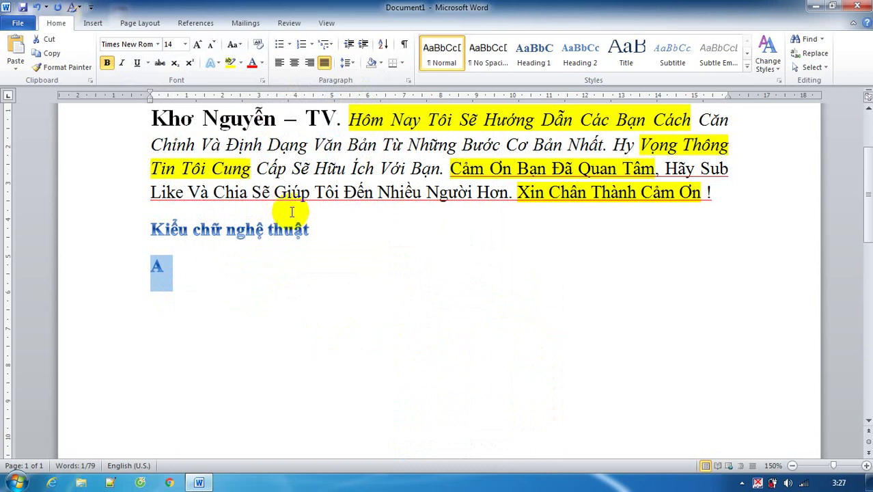
- Clear all formatting from the letter A and reselect it
left_click(259, 45)
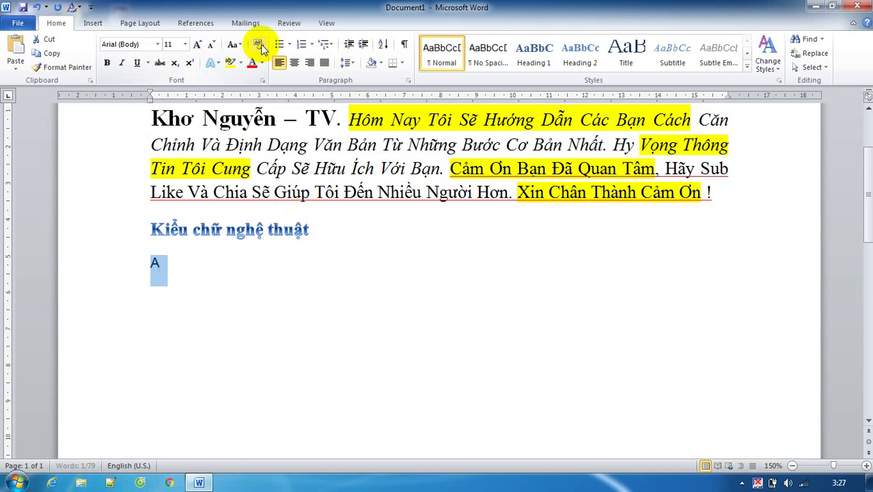
left_click(142, 256)
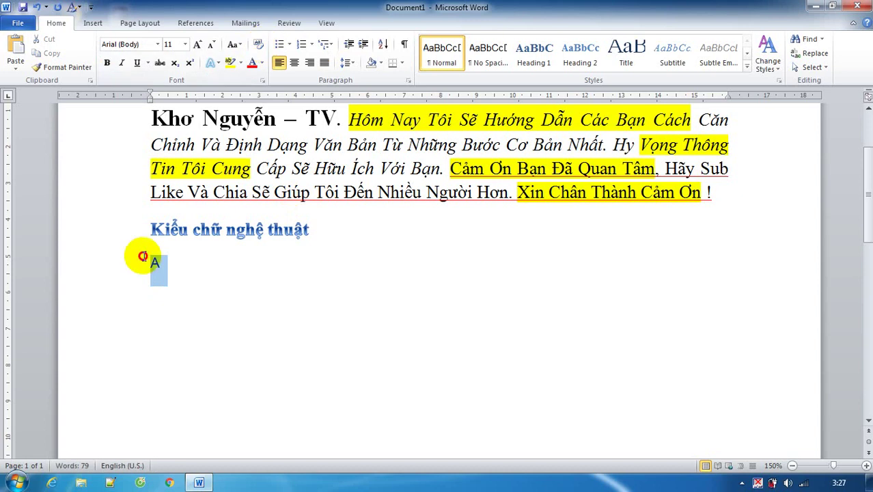
left_click(142, 257)
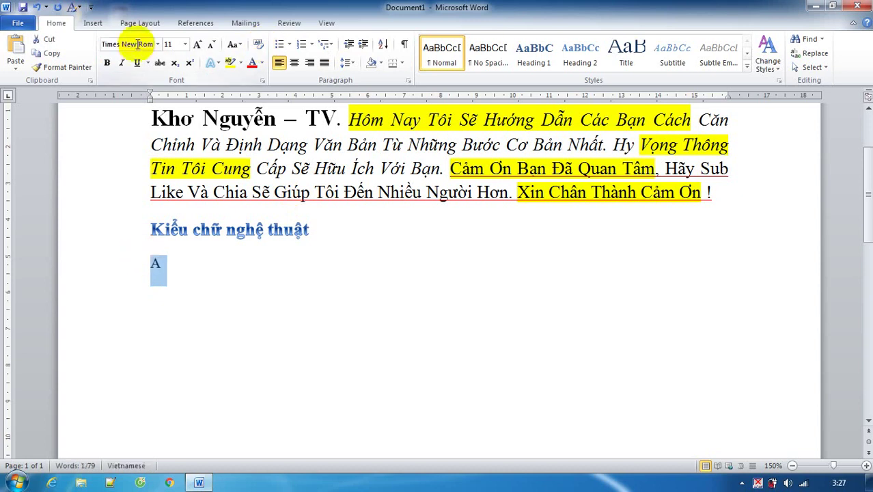
- Type '2 + B2 = C2' after A and superscript each 2 to read A² + B² = C²
left_click(180, 265)
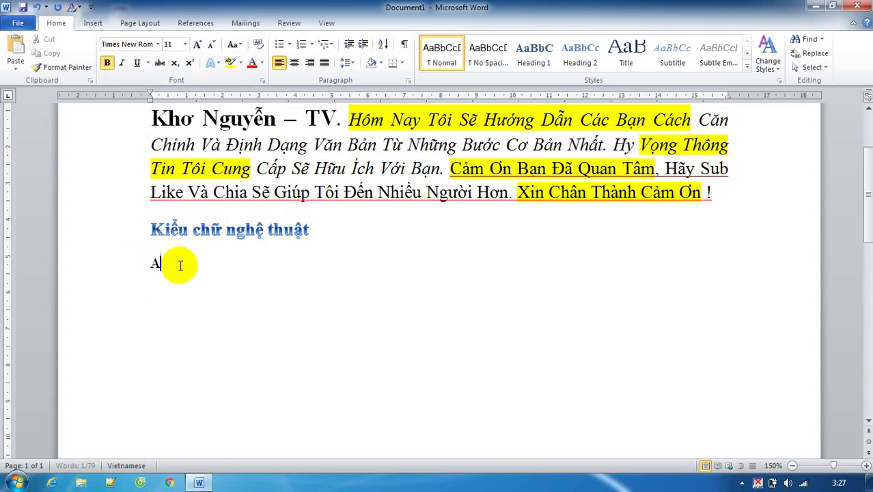
type("2 +")
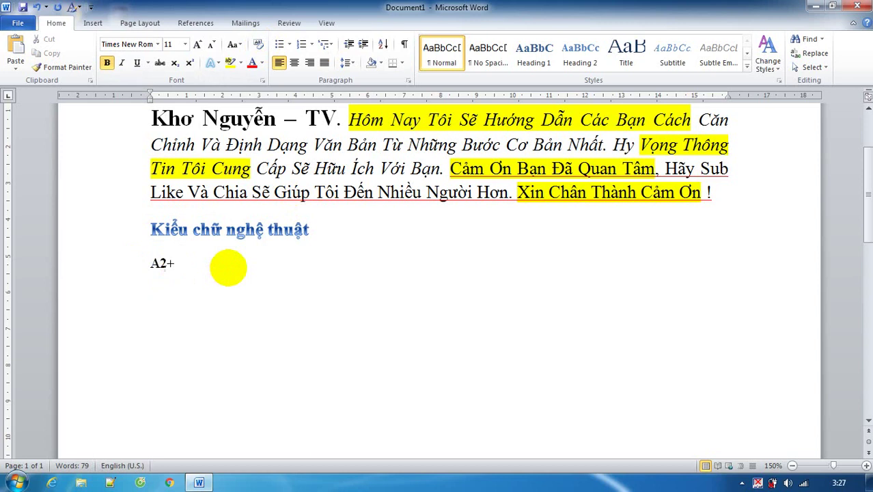
type(" B")
type("2 =")
type(" C2")
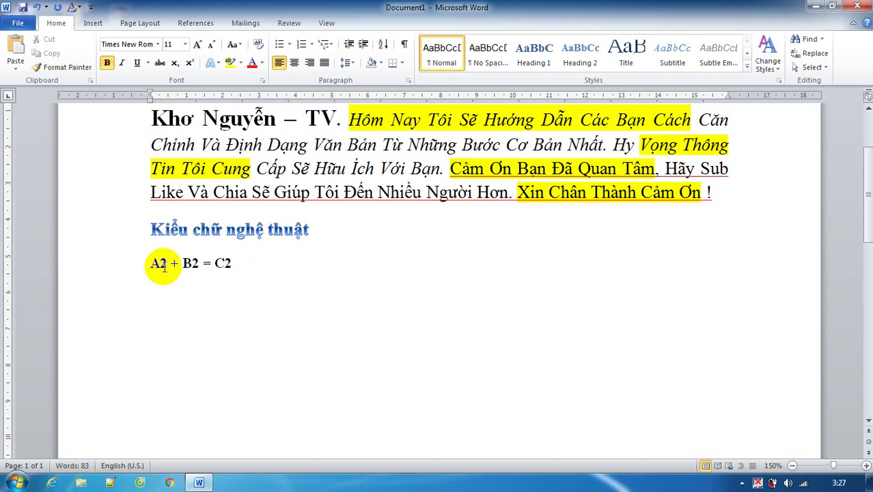
left_click_drag(159, 265, 168, 265)
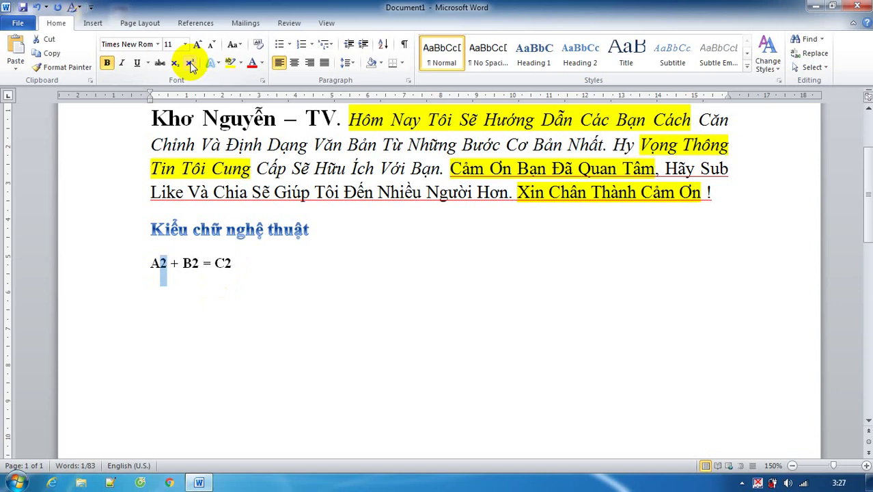
left_click(191, 64)
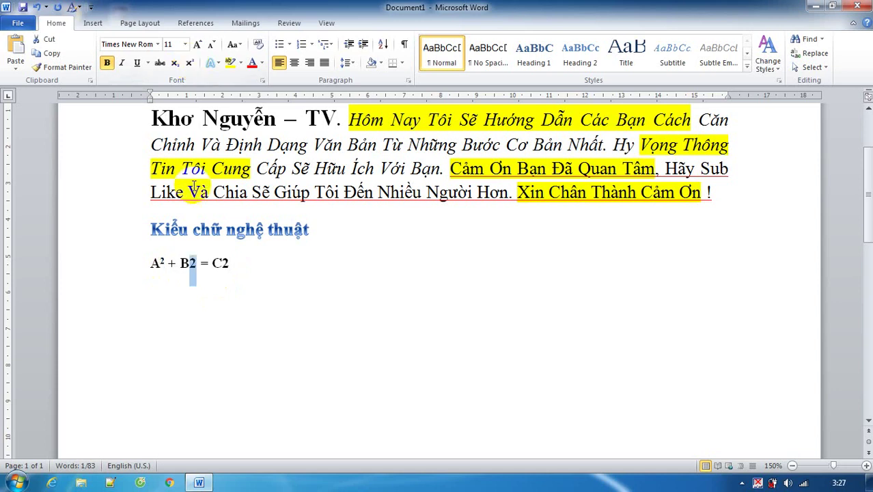
left_click(190, 63)
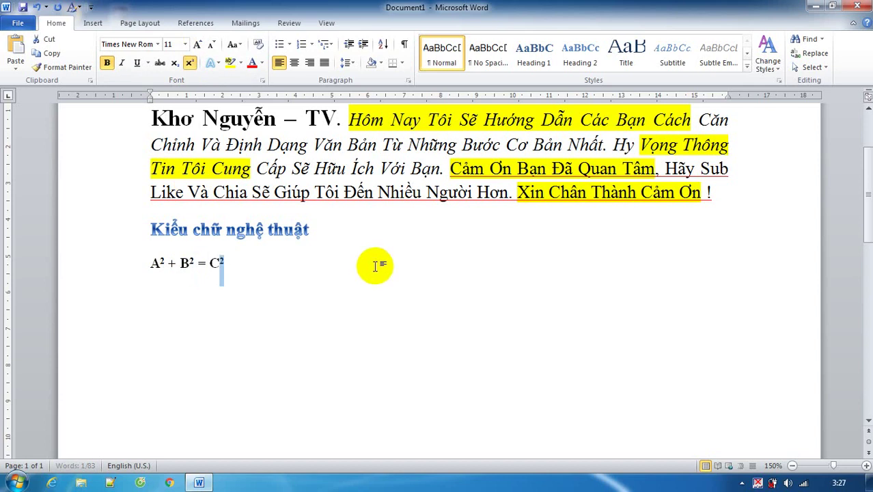
left_click(360, 293)
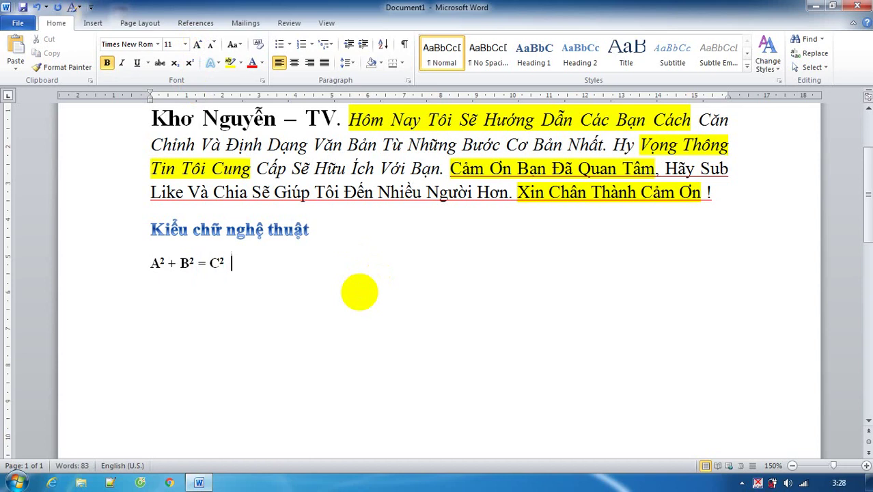
- Type a second A² + B² = C², toggling superscript with Ctrl+Shift+= for each 2
type("A")
key("ctrl+shift+equal")
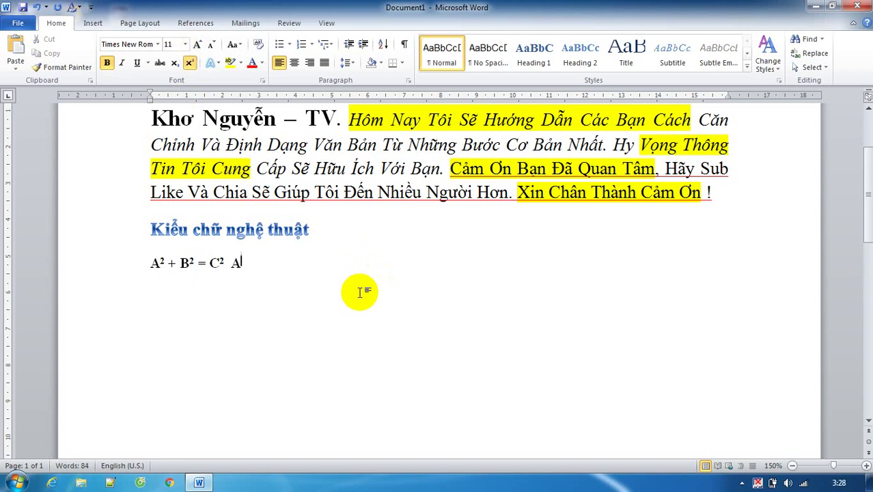
type("2")
key("ctrl+shift+equal")
type("+ B")
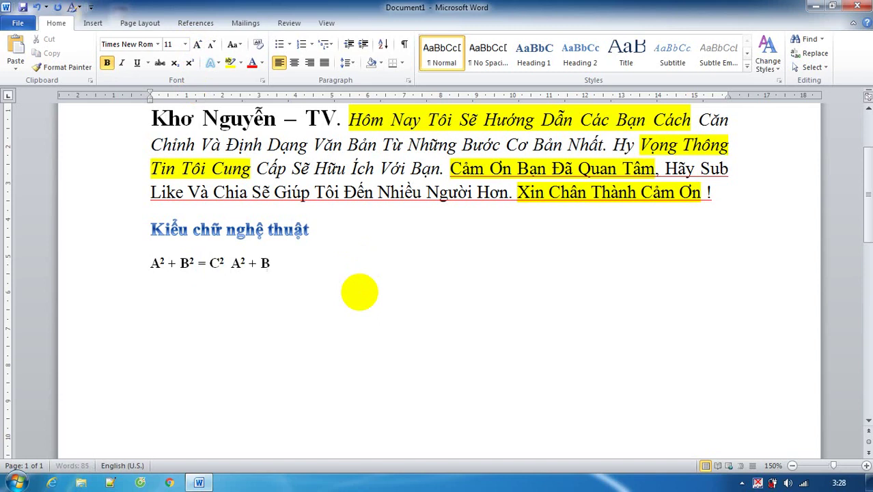
key("ctrl+shift+equal")
type("2")
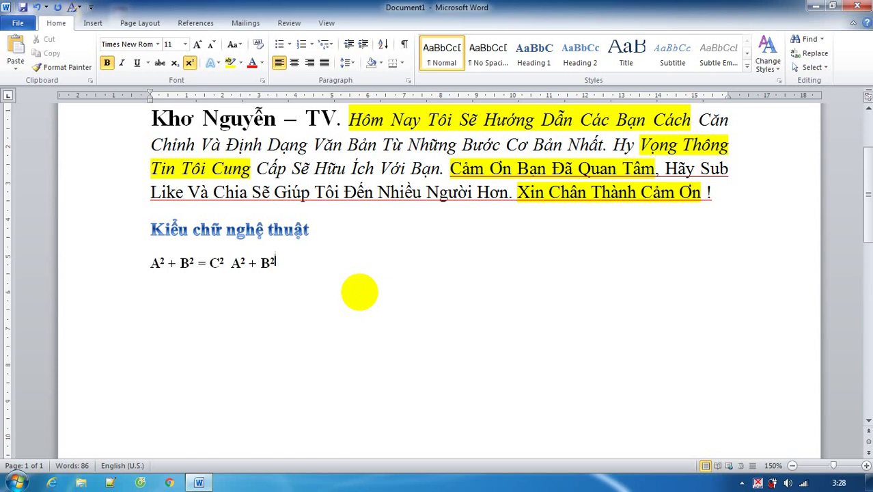
key("ctrl+shift+equal")
type("= C")
key("ctrl+shift+equal")
type("2")
key("ctrl+shift+equal")
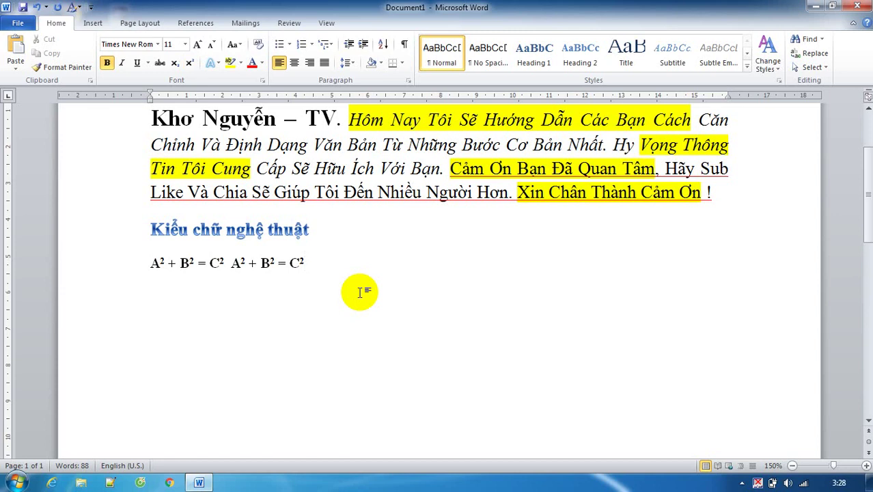
- Select the two formulas to check them, then deselect
left_click(344, 260)
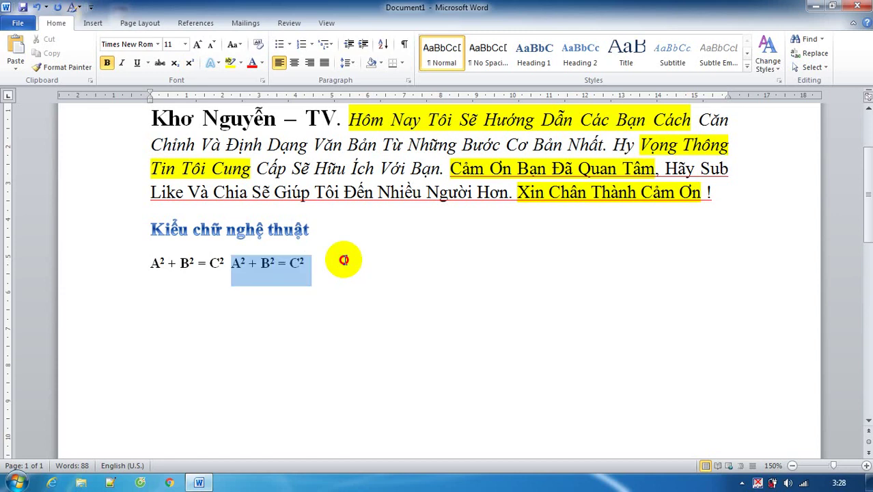
left_click_drag(231, 265, 118, 279)
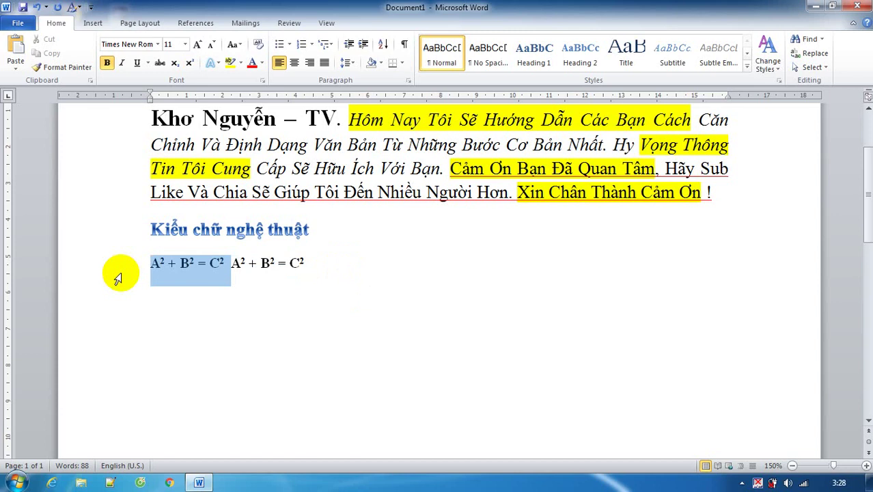
left_click(350, 263)
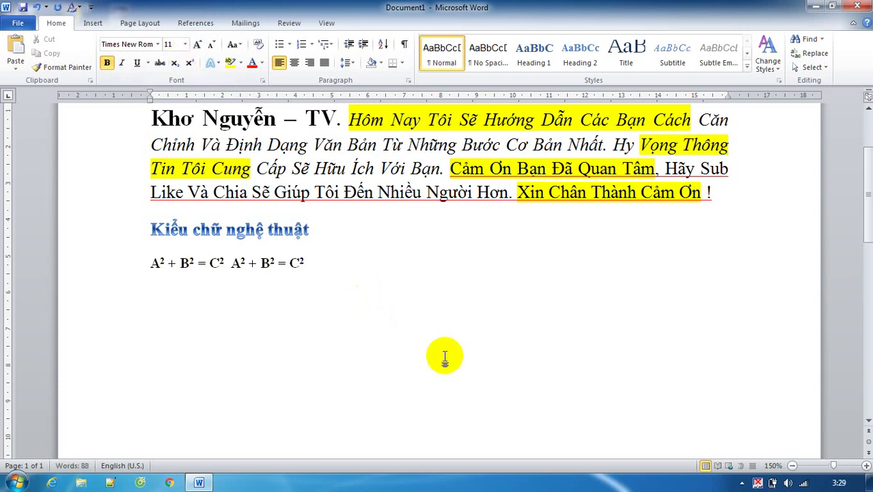
- Type H2SO4 on a new line below the formulas
key("Return")
type("H2SO")
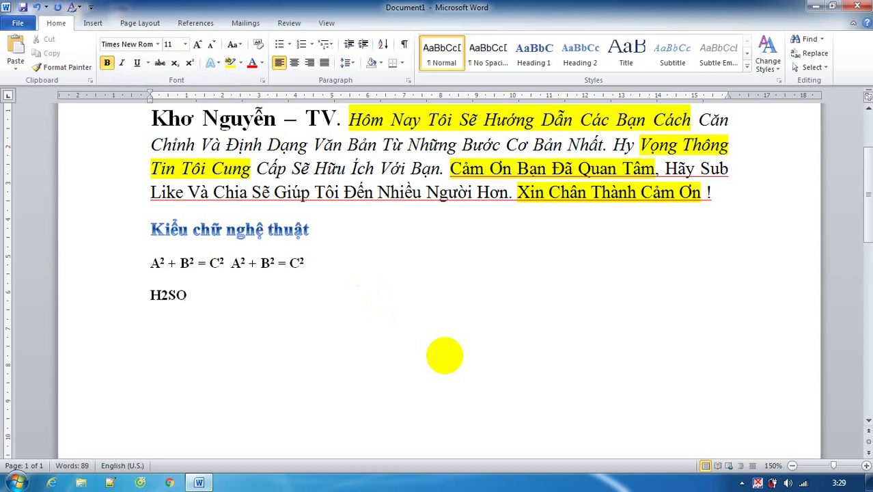
type("4")
left_click_drag(161, 295, 168, 296)
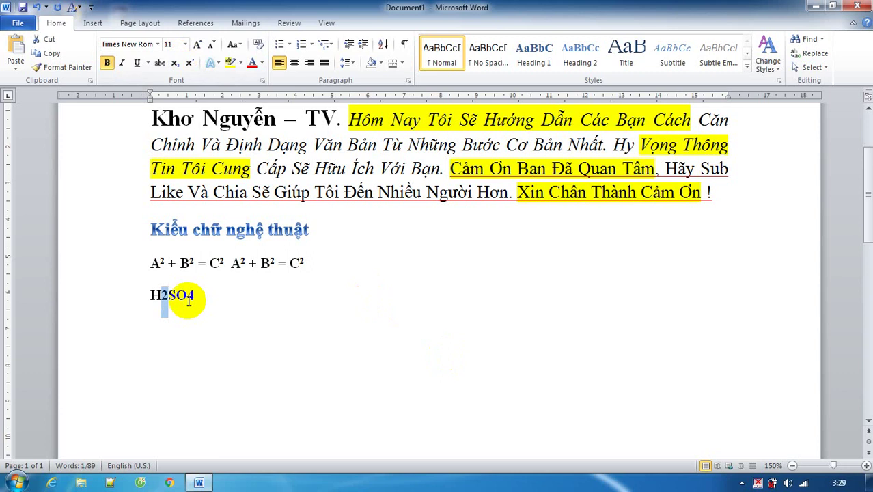
triple_click(176, 310)
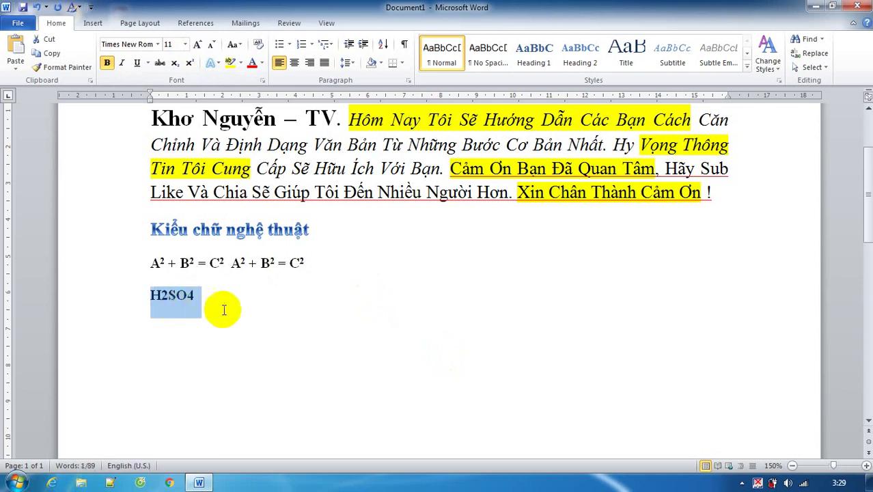
left_click_drag(188, 295, 194, 295)
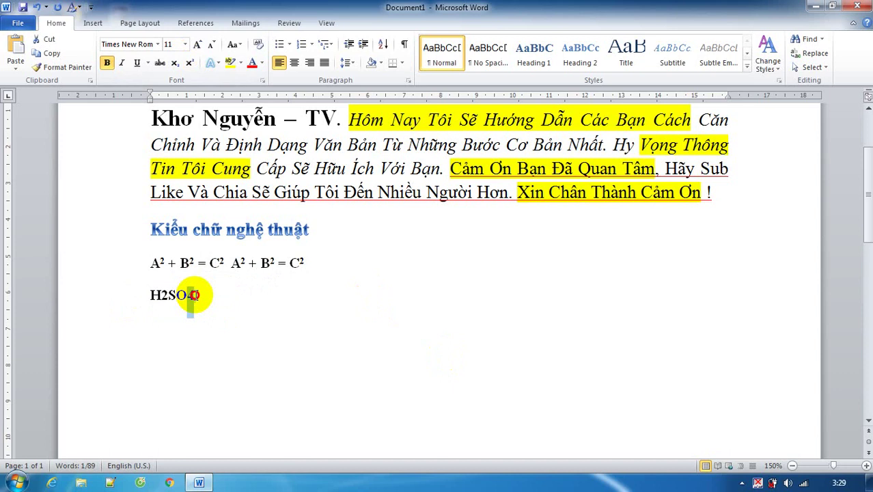
- Subscript the 2 and the 4 in H2SO4, then turn subscript off
left_click_drag(162, 295, 168, 295)
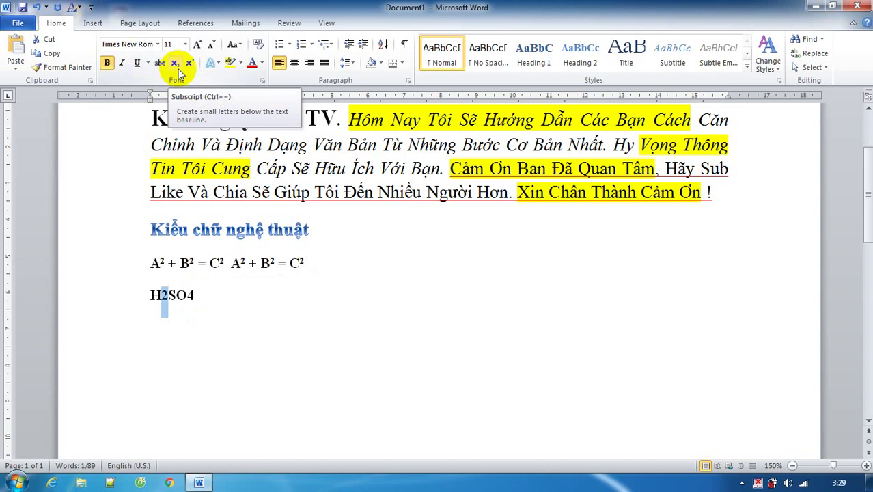
left_click(176, 65)
left_click(192, 295)
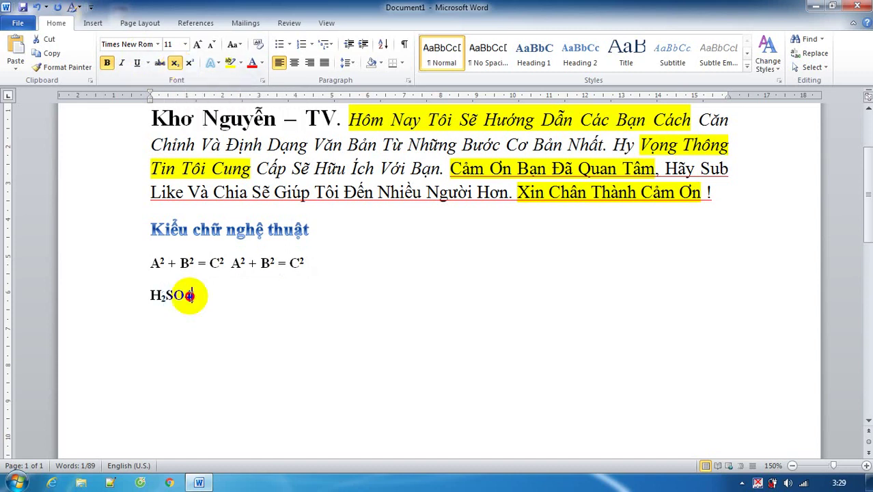
left_click_drag(190, 295, 184, 295)
key("ctrl+equal")
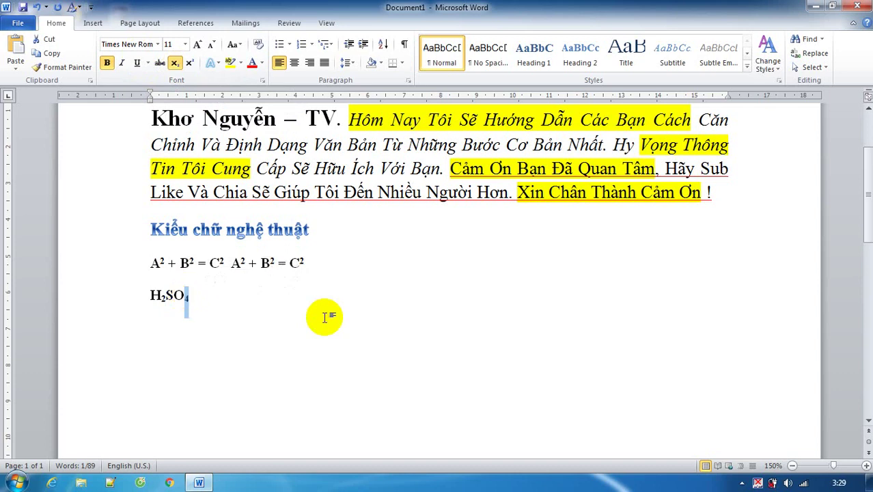
left_click(289, 295)
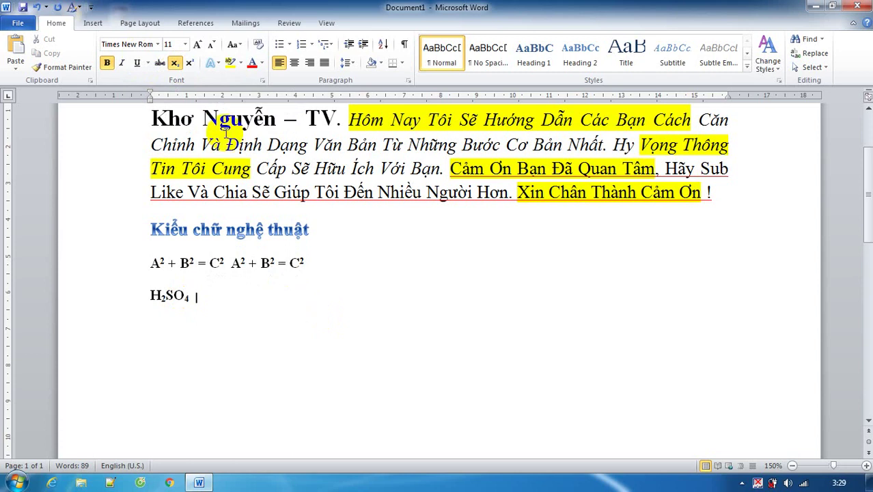
key("ctrl+equal")
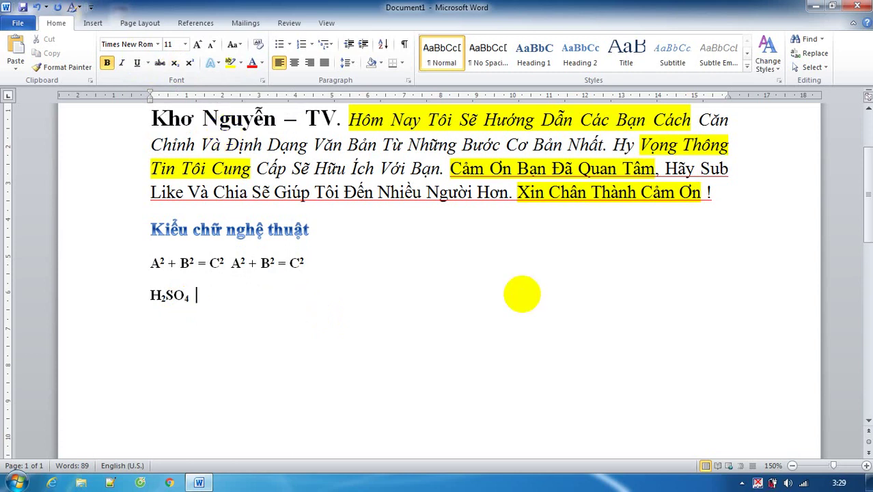
- Type a second H₂SO₄ after the first, using Ctrl+= to subscript the digits
type("H")
key("ctrl+equal")
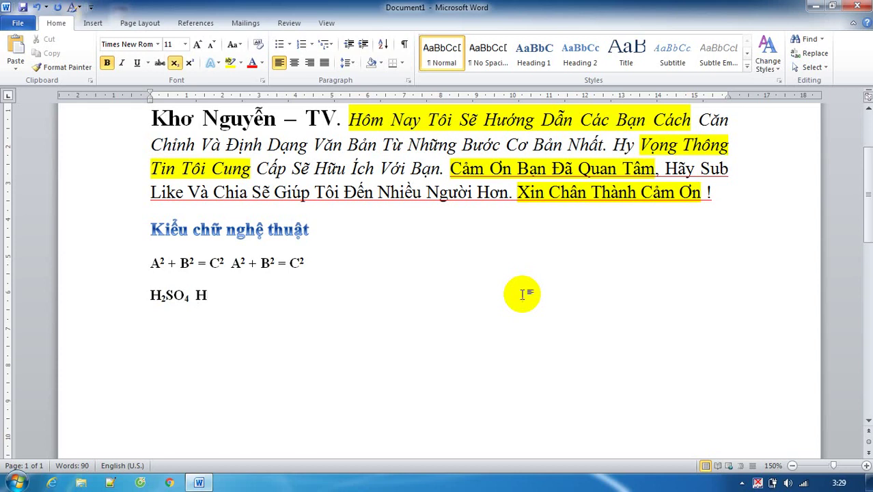
type("2")
type("SO")
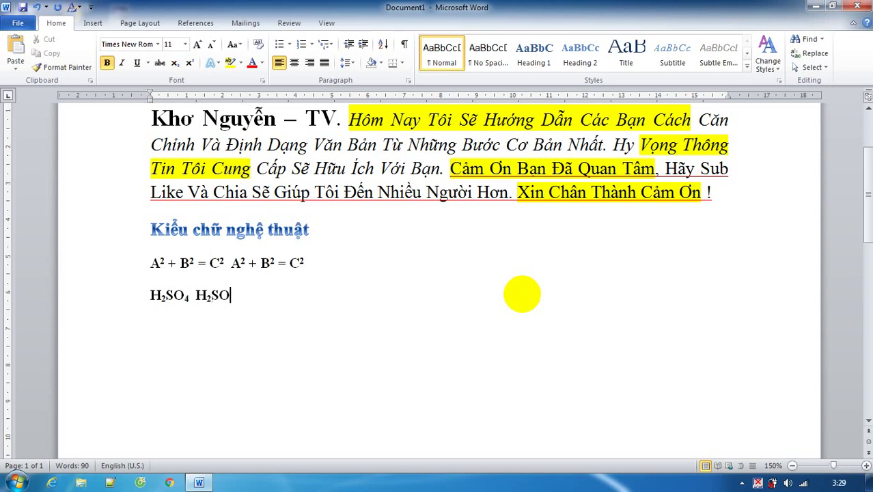
key("ctrl+equal")
type("4")
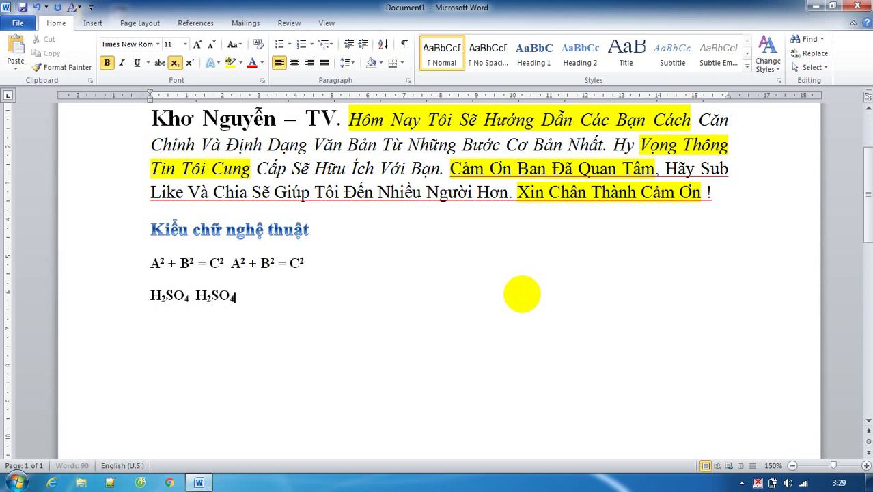
key("ctrl+equal")
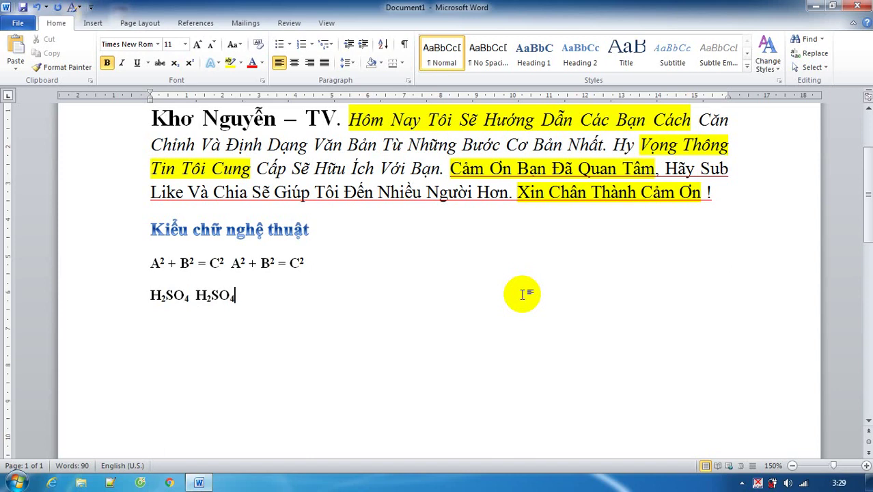
- Select and deselect the text from 'Kiểu chữ nghệ thuật' through the formulas to review it
key("Up")
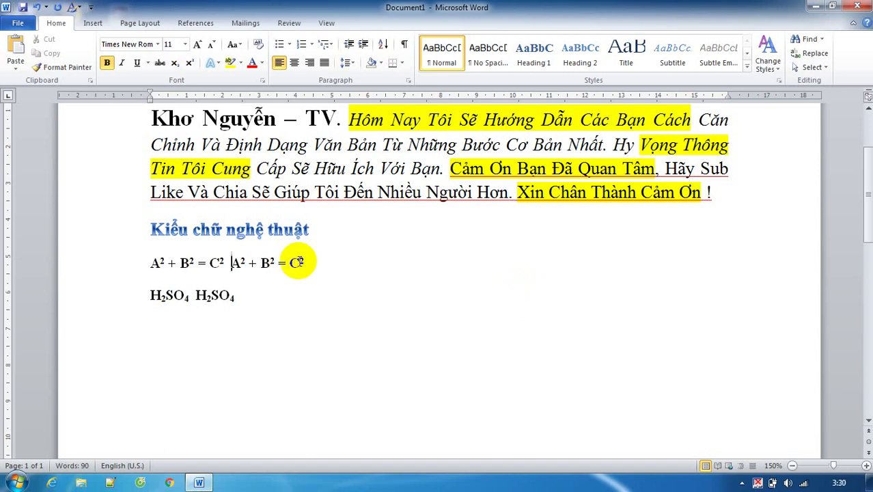
left_click_drag(151, 296, 196, 303)
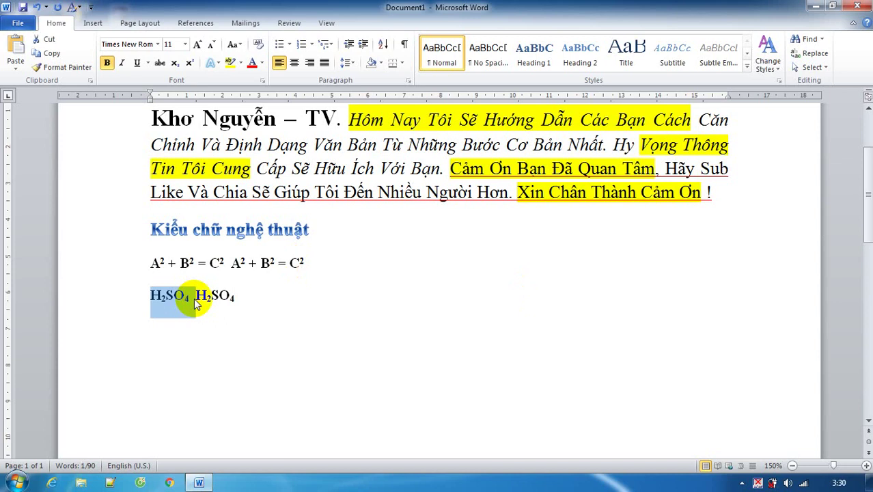
left_click(195, 300)
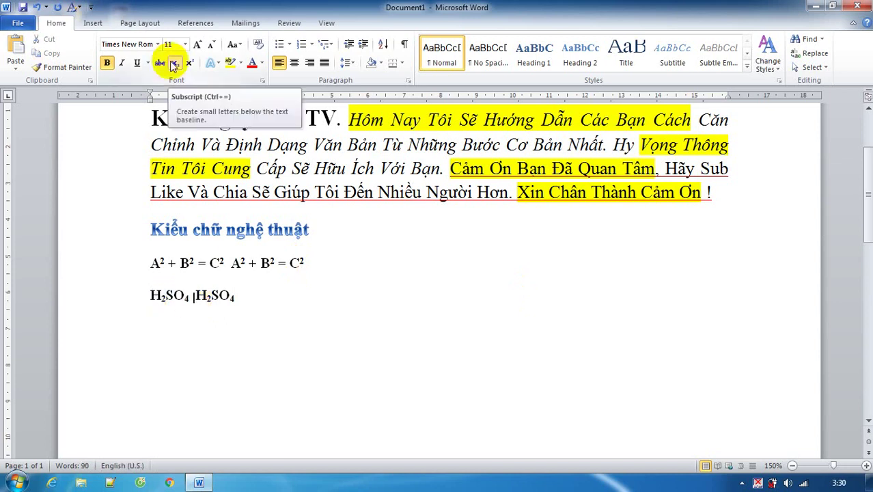
left_click(260, 298)
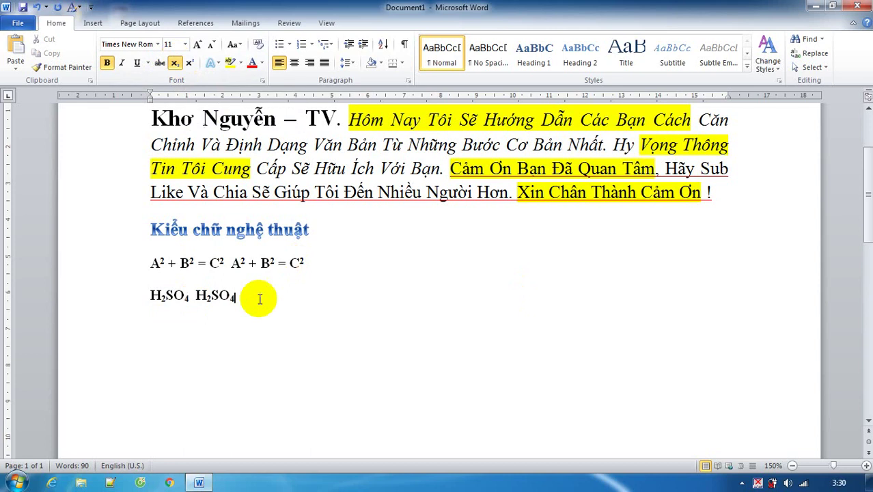
left_click_drag(259, 299, 150, 229)
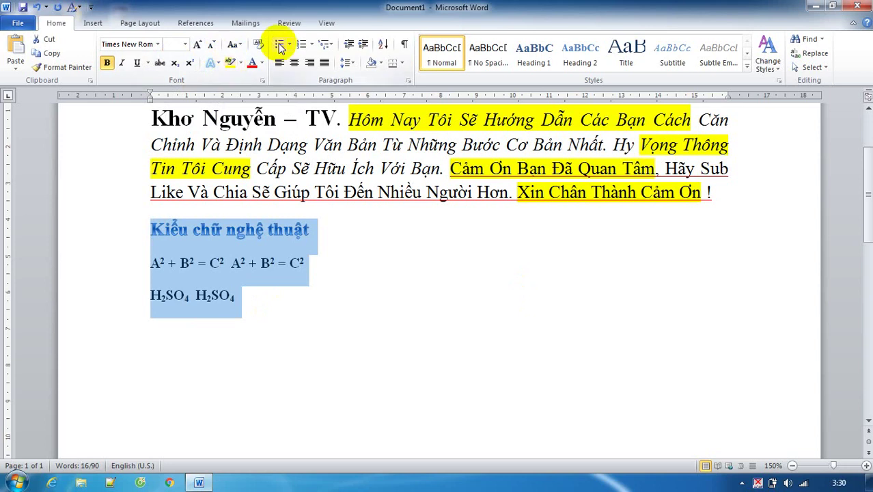
left_click(342, 298)
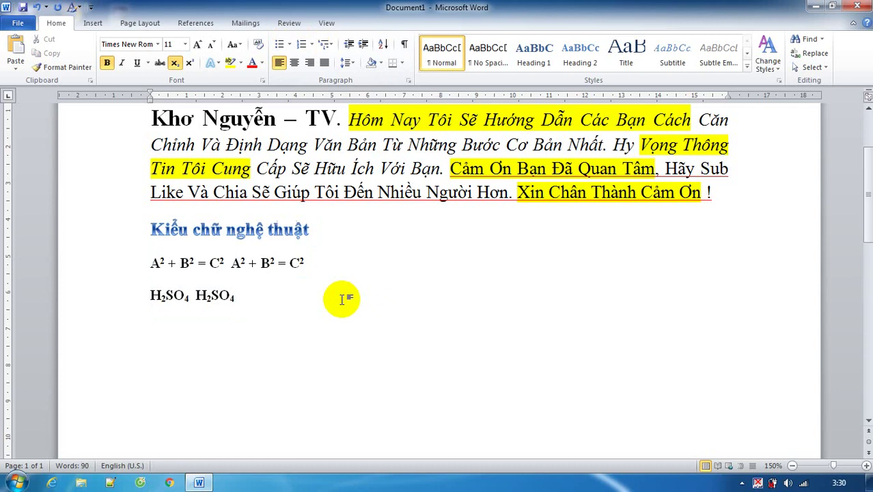
scroll(342, 298, "up", 2)
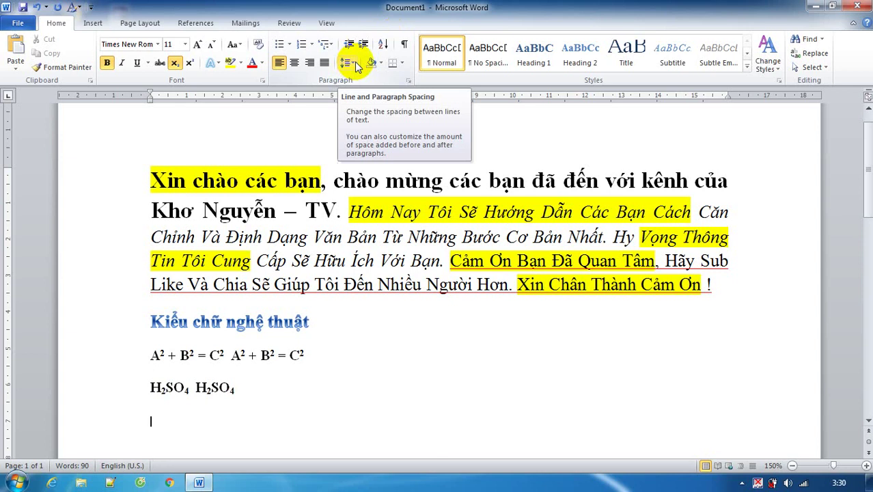
- Select the whole document and try single and 1.15 line spacing
left_click_drag(68, 355, 62, 145)
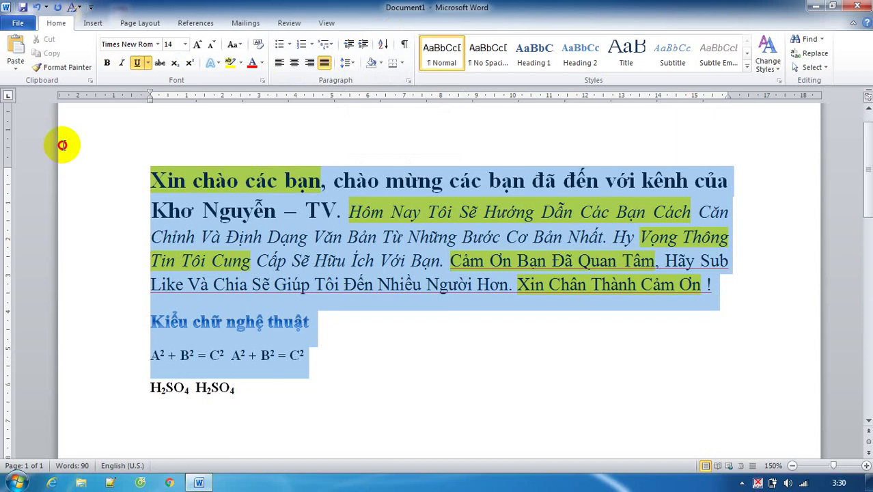
key("ctrl+a")
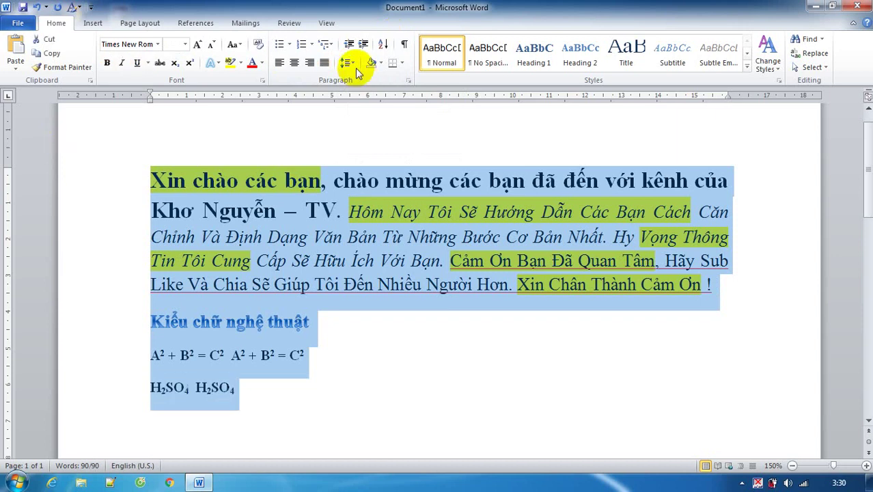
left_click(354, 66)
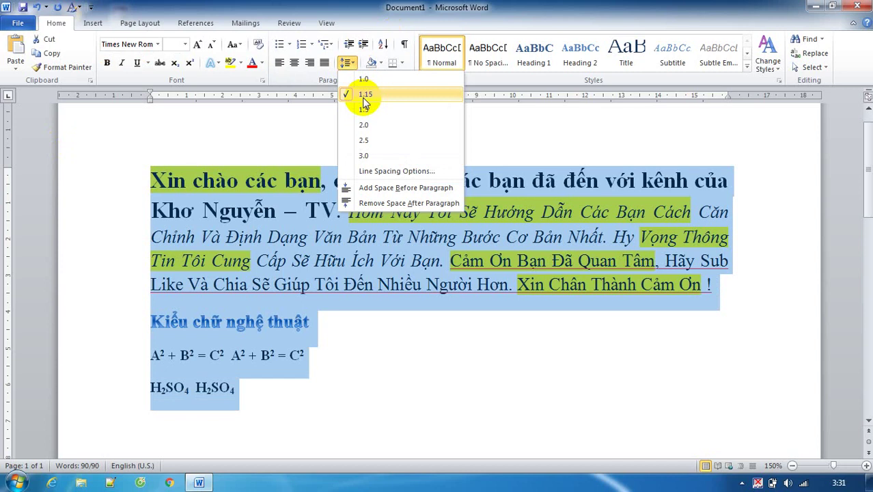
left_click(363, 78)
left_click(354, 63)
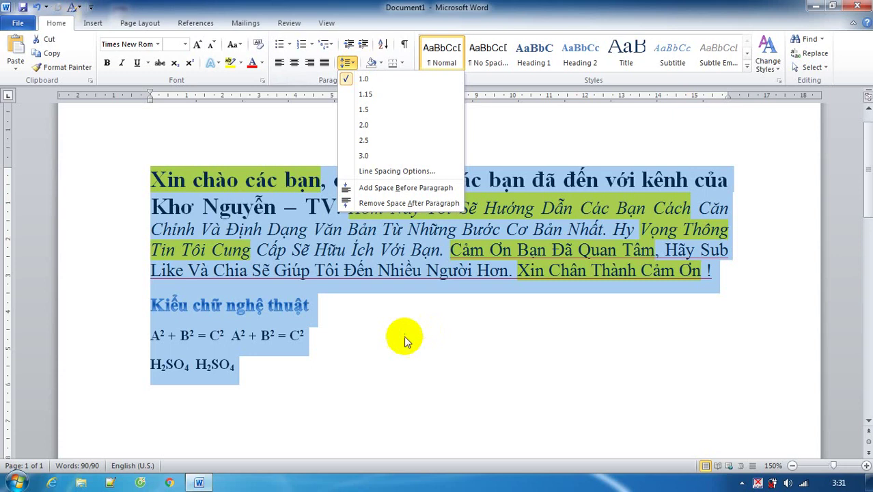
key("Down")
key("Down")
key("Return")
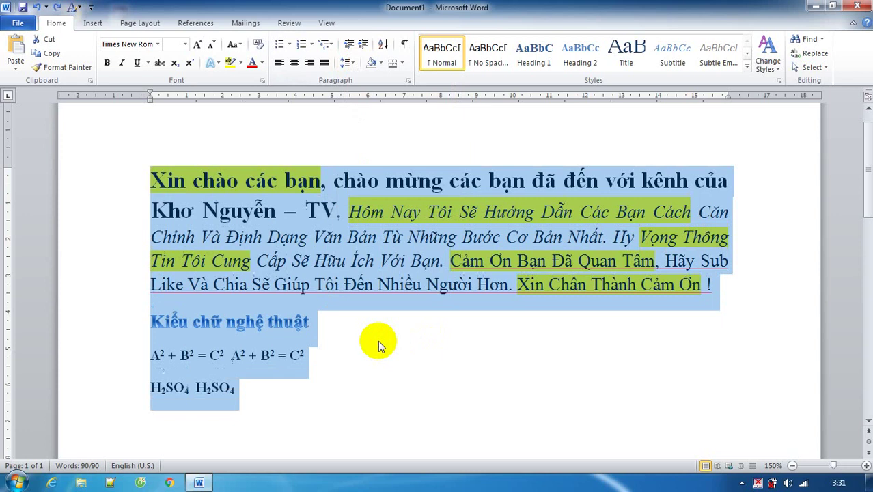
key("ctrl+1")
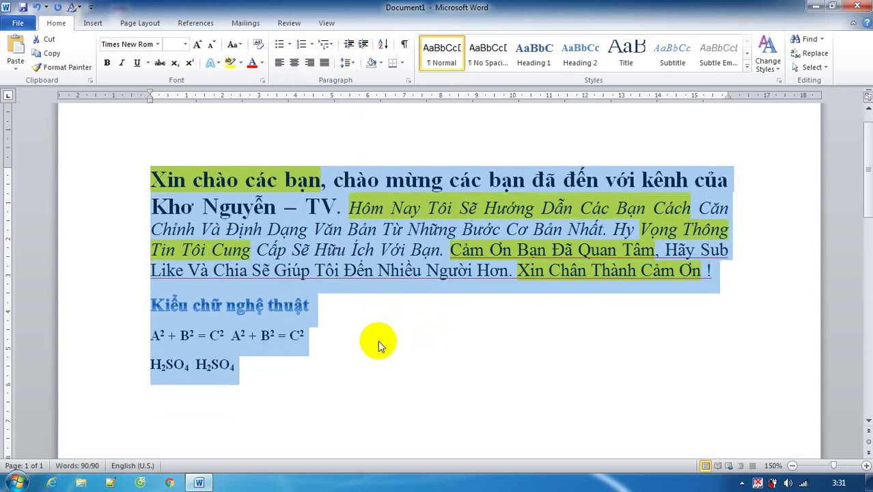
- Compare 1.15, 1.5, single and double line spacing using Ctrl+5, Ctrl+1 and Ctrl+2
left_click(346, 62)
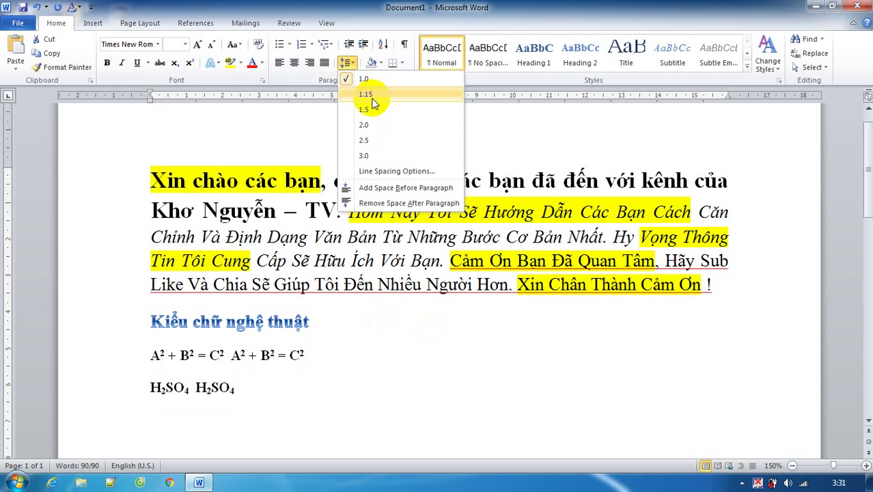
left_click(373, 95)
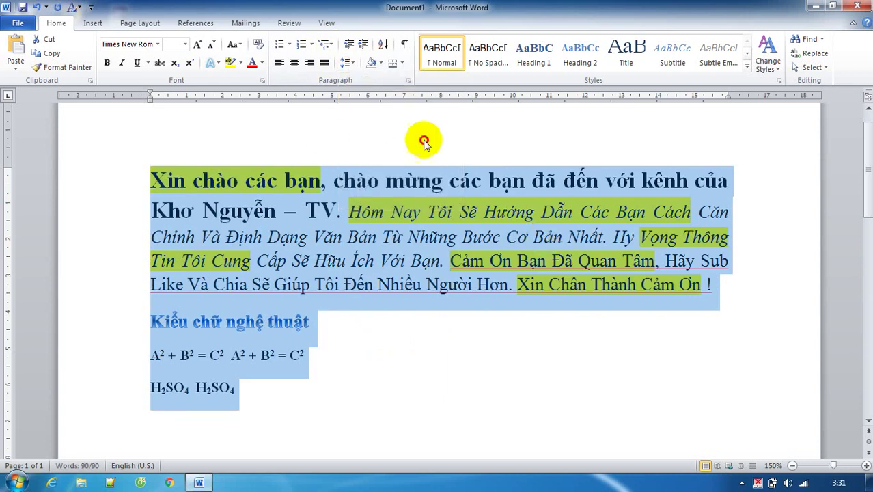
key("ctrl+5")
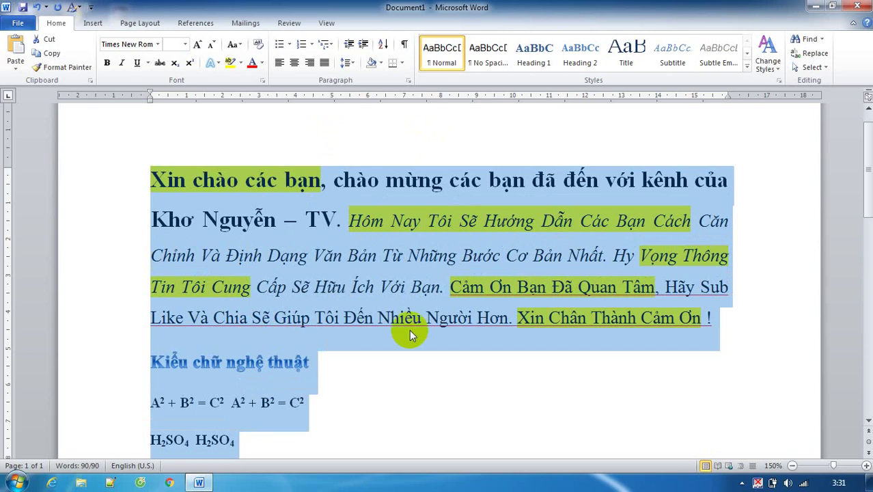
key("ctrl+1")
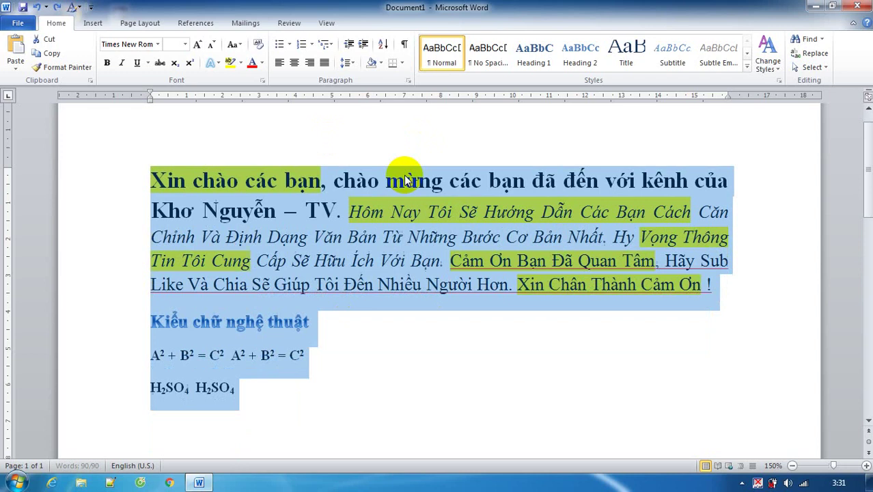
key("ctrl+5")
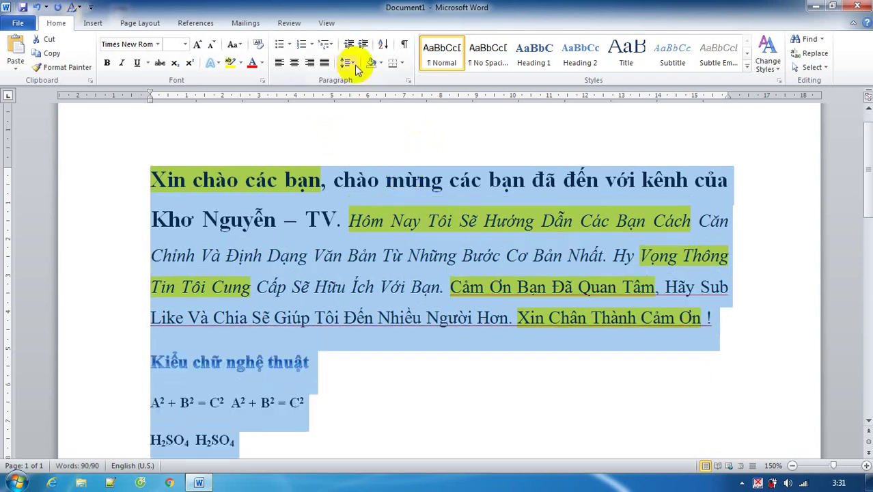
key("ctrl+2")
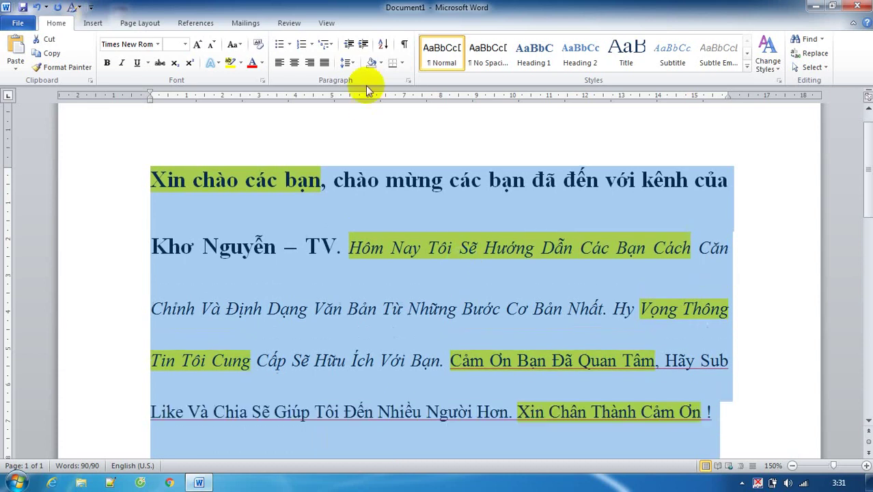
- Set line spacing to 3.0 and open Line Spacing Options
left_click(348, 62)
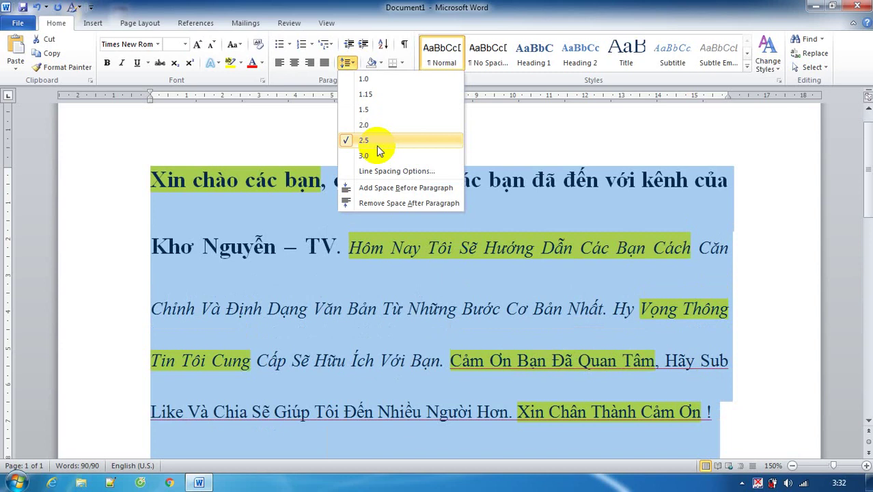
left_click(379, 155)
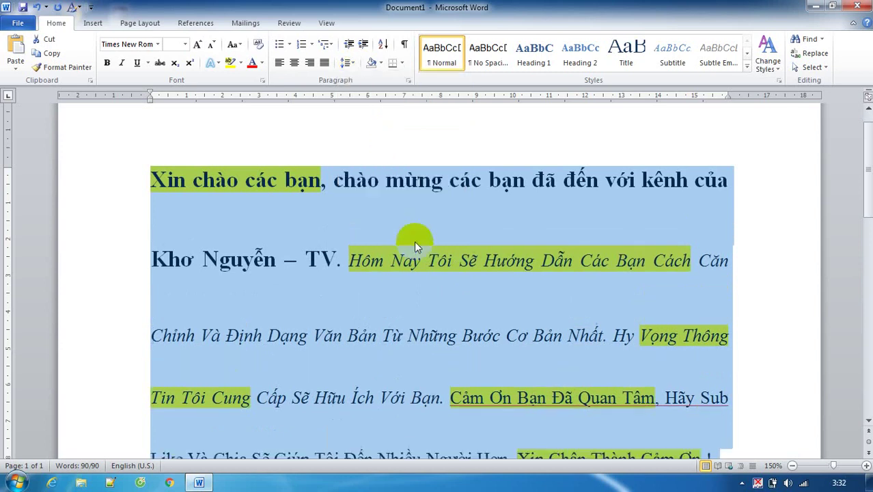
left_click(347, 62)
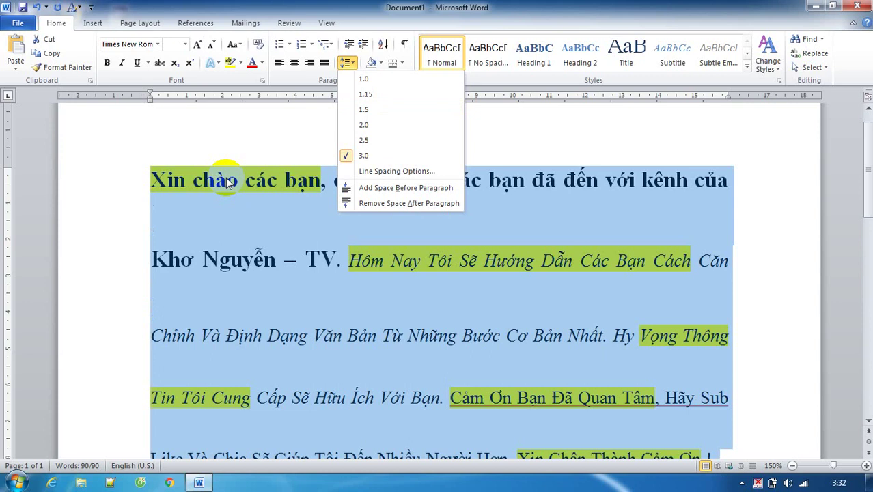
left_click(396, 171)
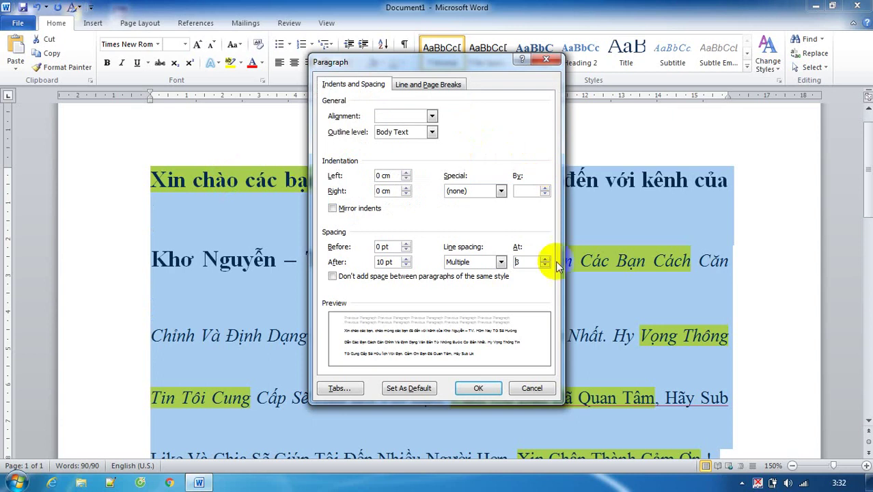
- Apply Multiple line spacing of 5 to the welcome paragraph, then undo it
type("5")
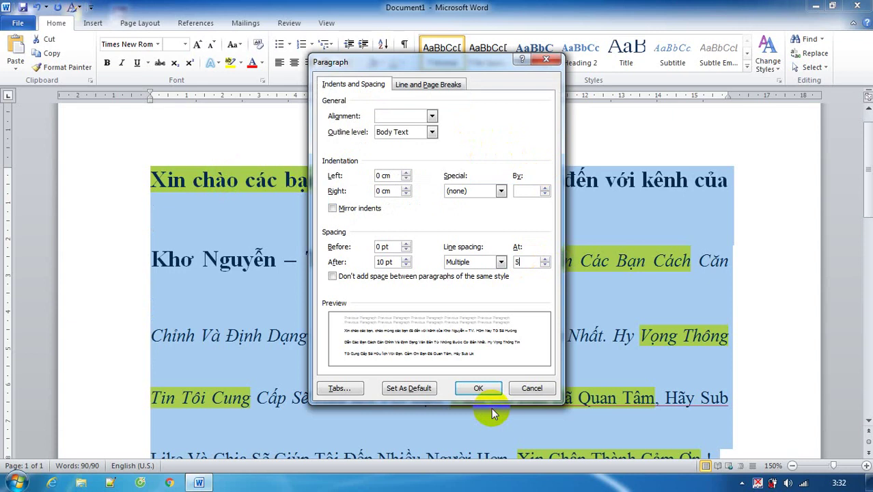
left_click(480, 388)
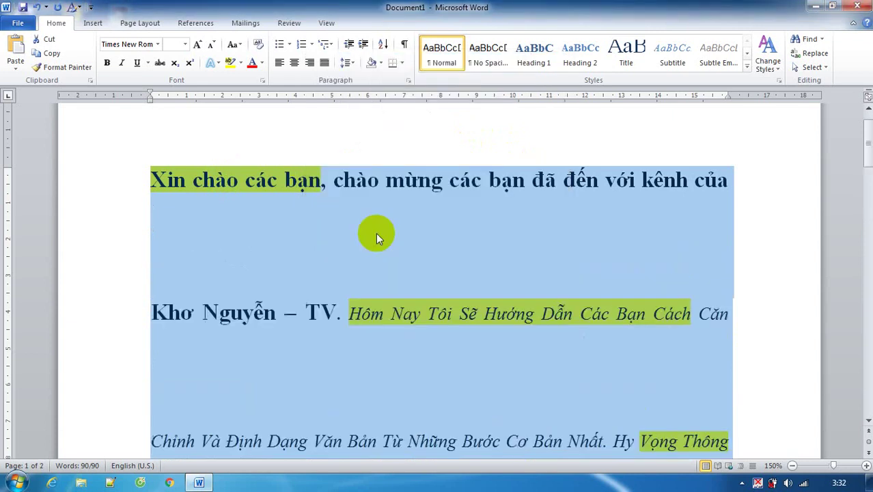
key("ctrl+5")
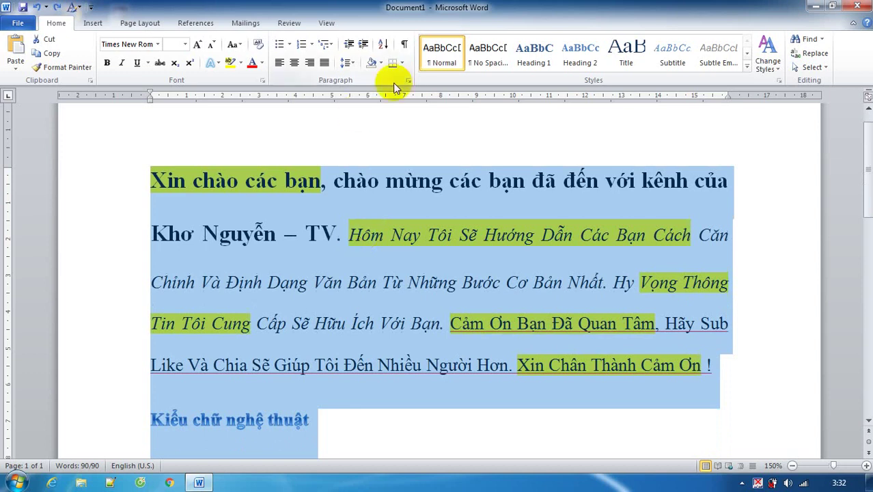
left_click(408, 80)
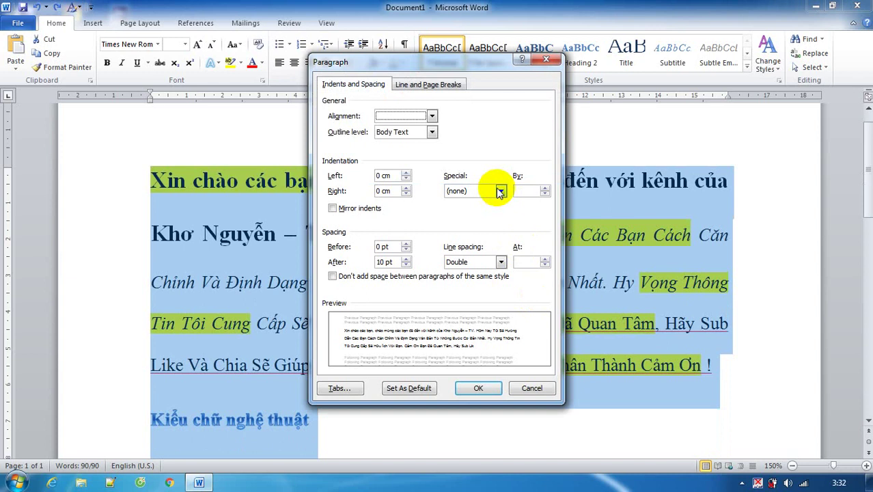
left_click(501, 261)
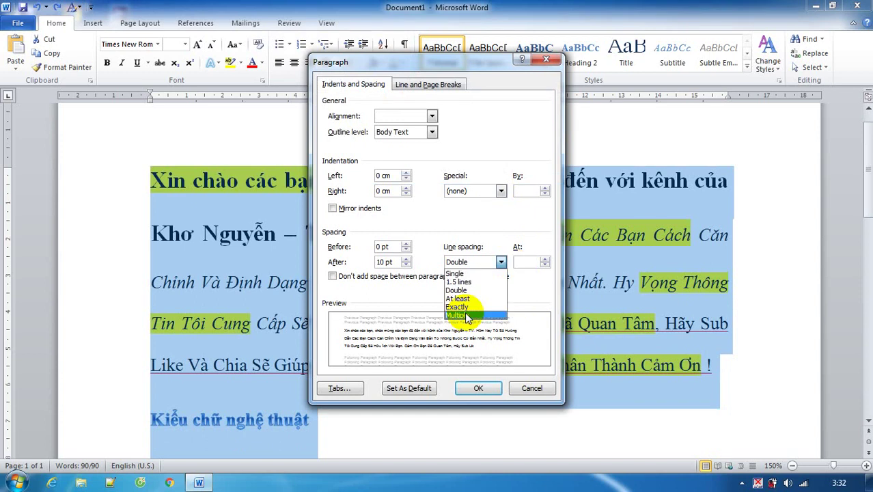
key("Escape")
key("Escape")
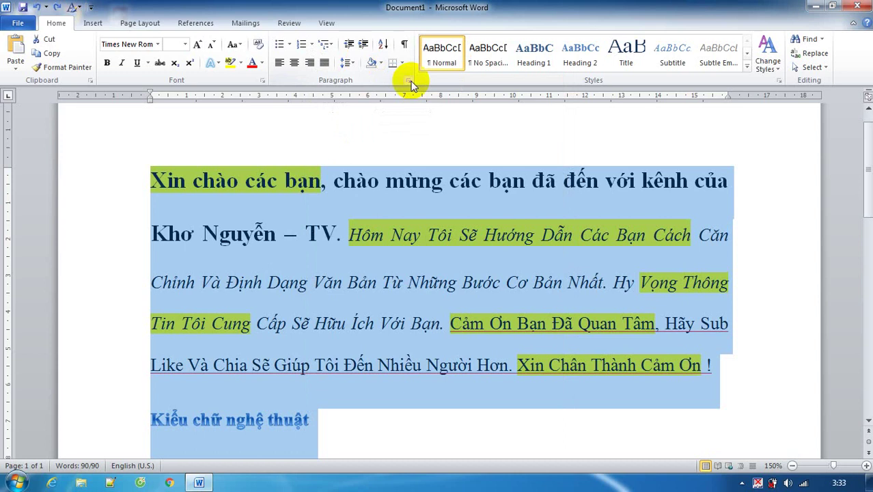
left_click(410, 81)
left_click(467, 260)
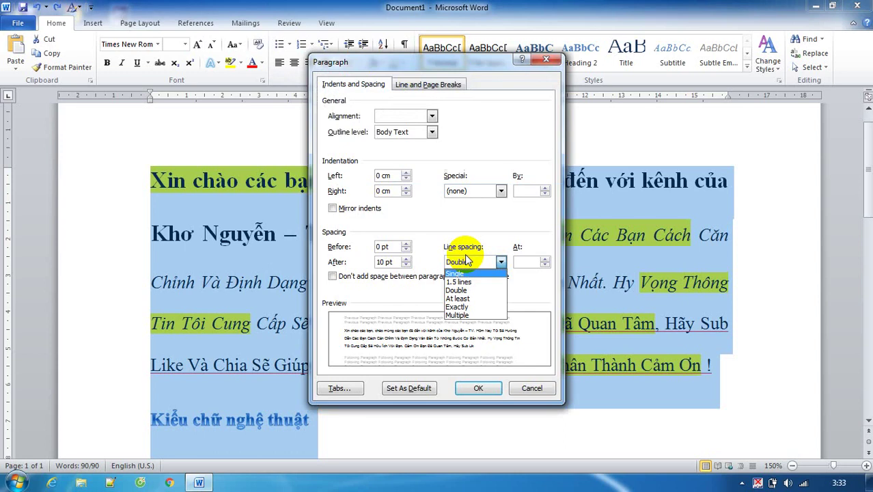
left_click(524, 262)
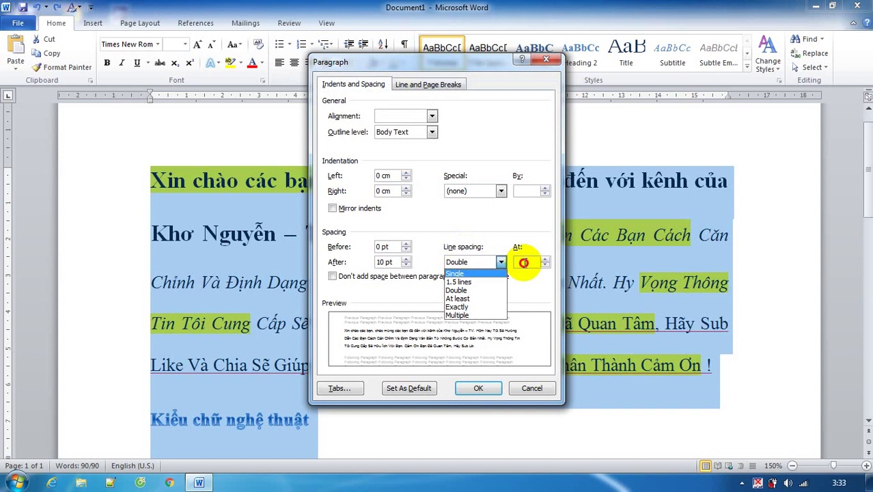
key("Escape")
key("Escape")
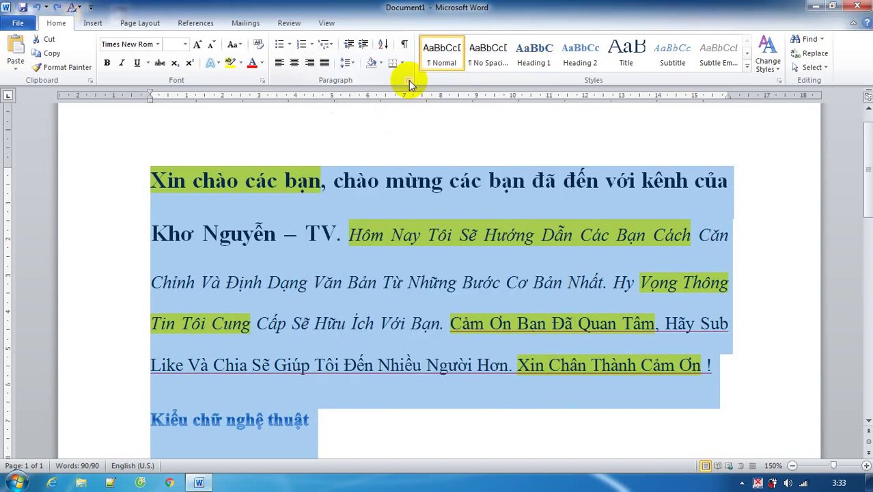
key("alt+h")
key("k")
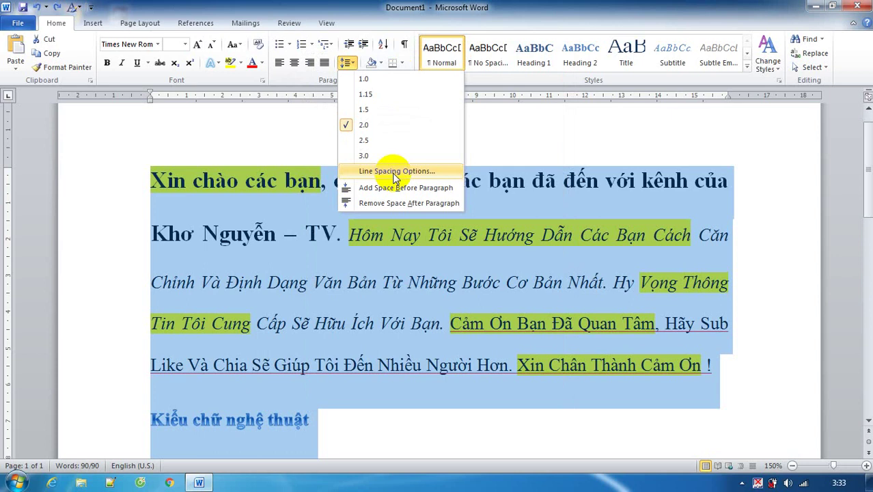
left_click(395, 172)
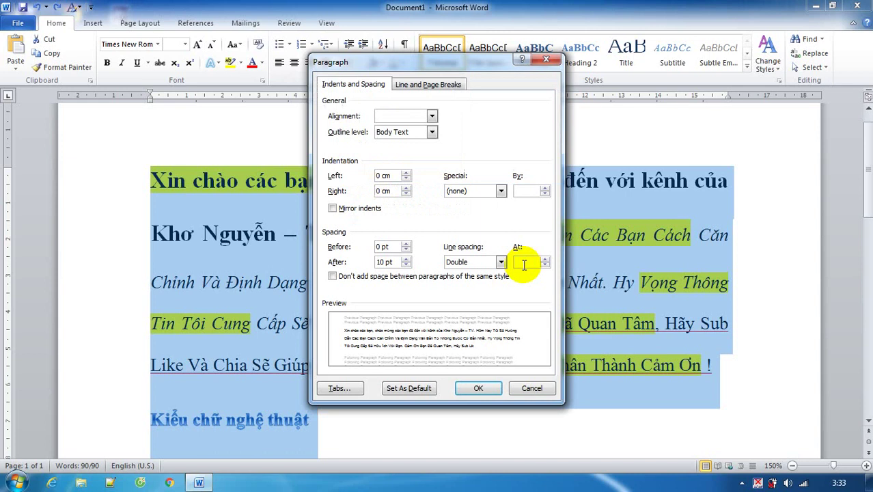
key("Return")
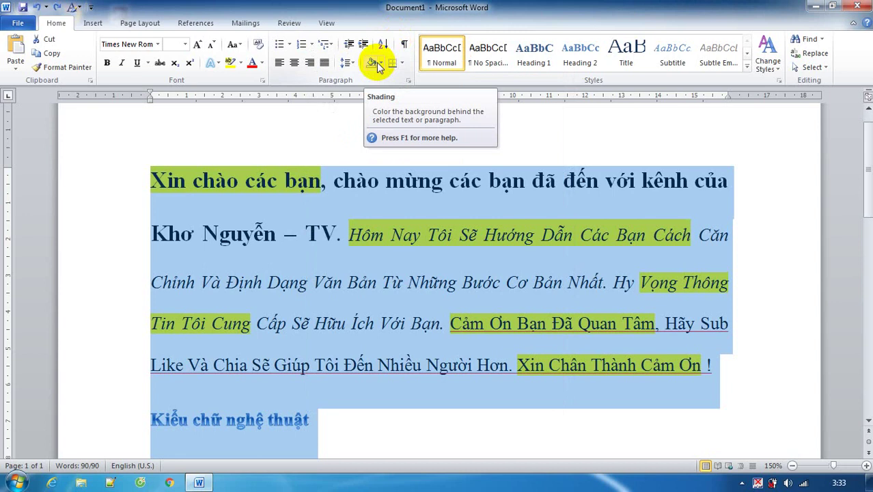
left_click(381, 64)
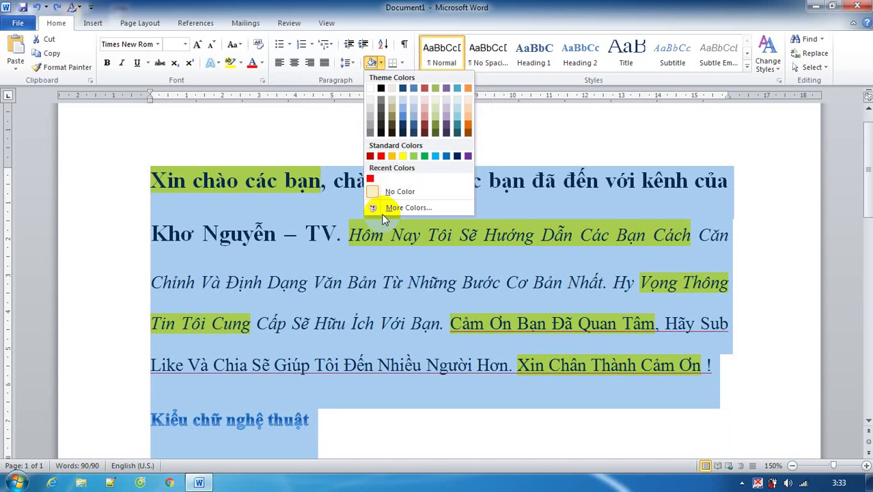
left_click(370, 178)
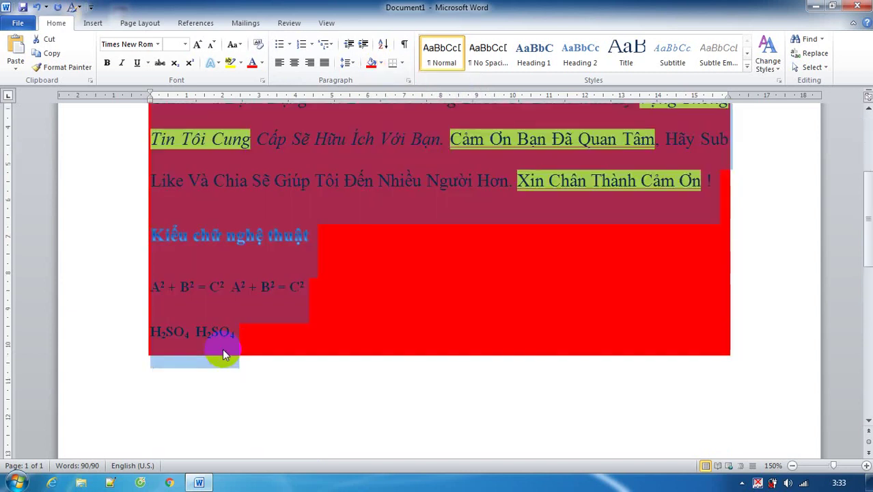
key("ctrl+z")
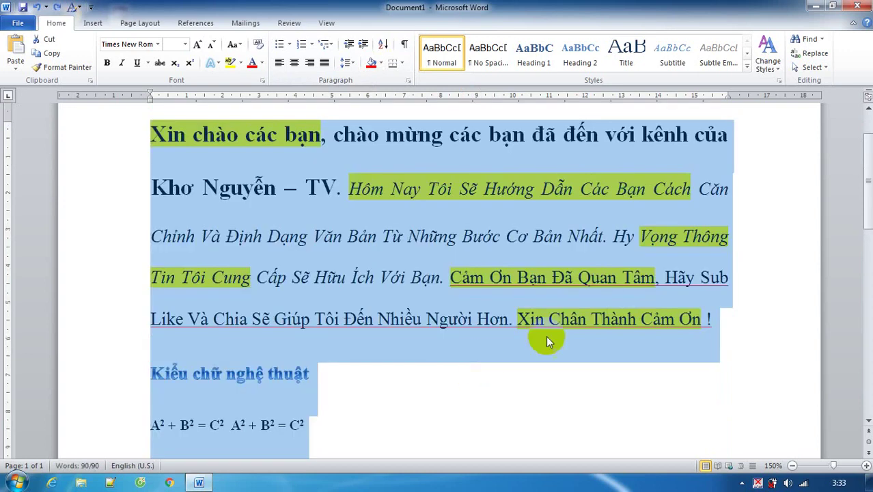
left_click(623, 434)
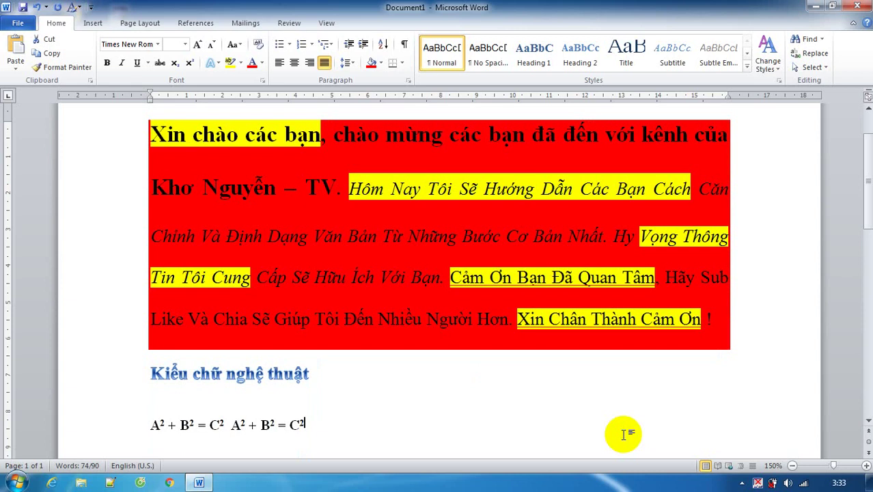
key("ctrl+z")
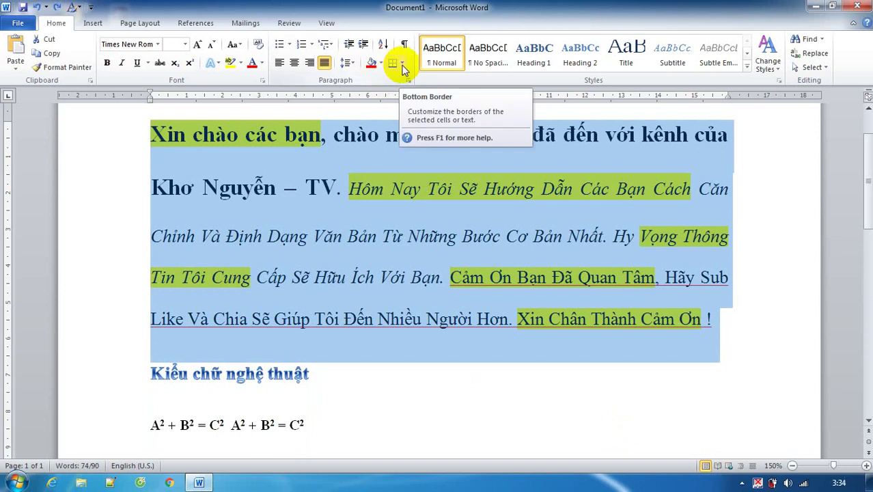
- Add a bottom border under the welcome paragraph, toggling a left border on and off
left_click(403, 64)
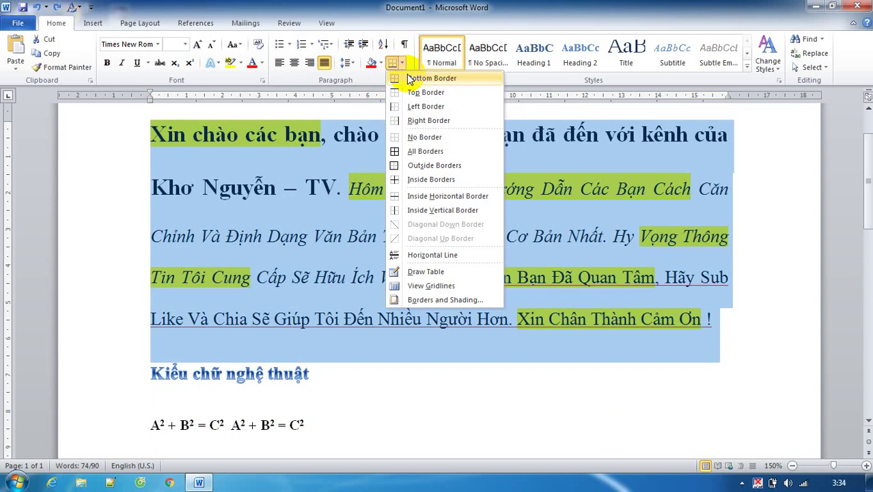
left_click(409, 79)
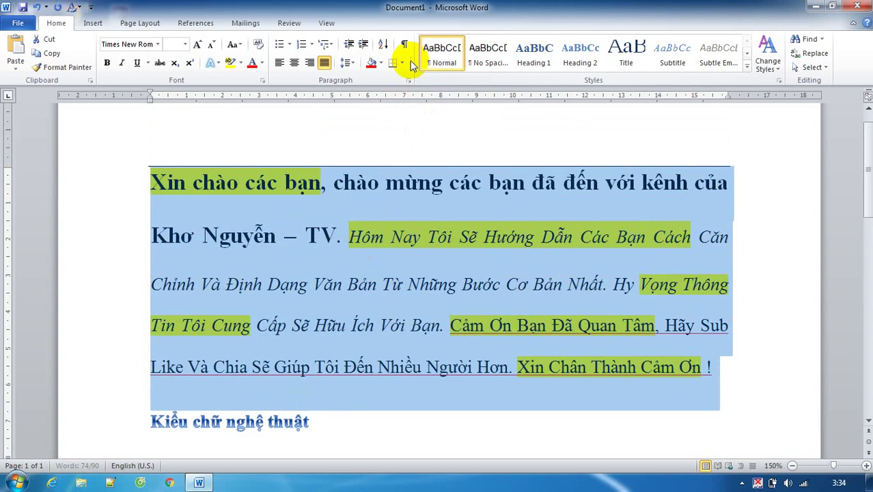
left_click(400, 64)
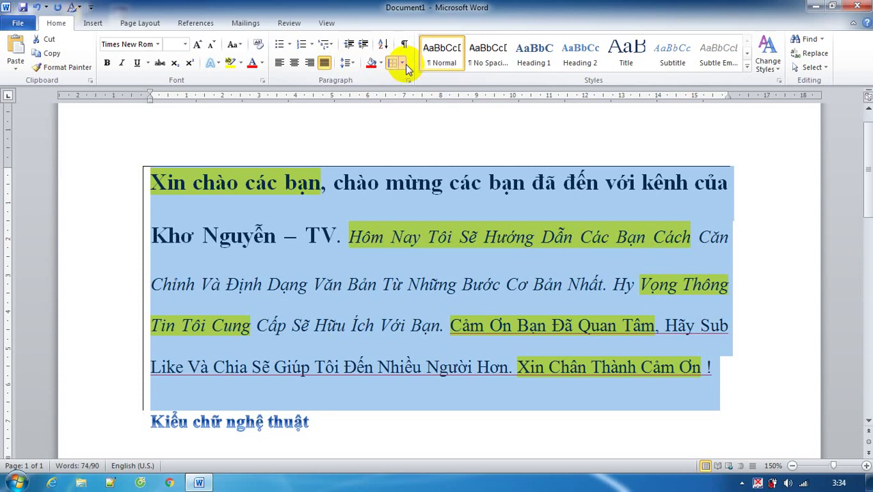
left_click(403, 61)
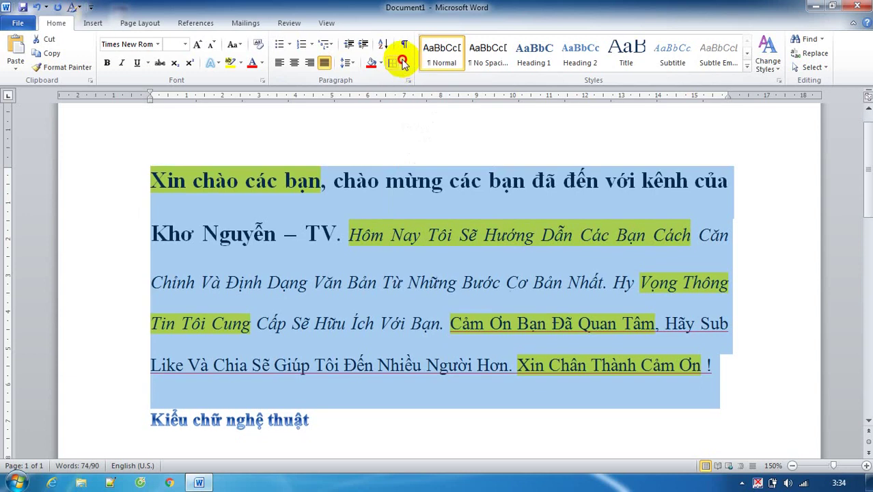
left_click(402, 62)
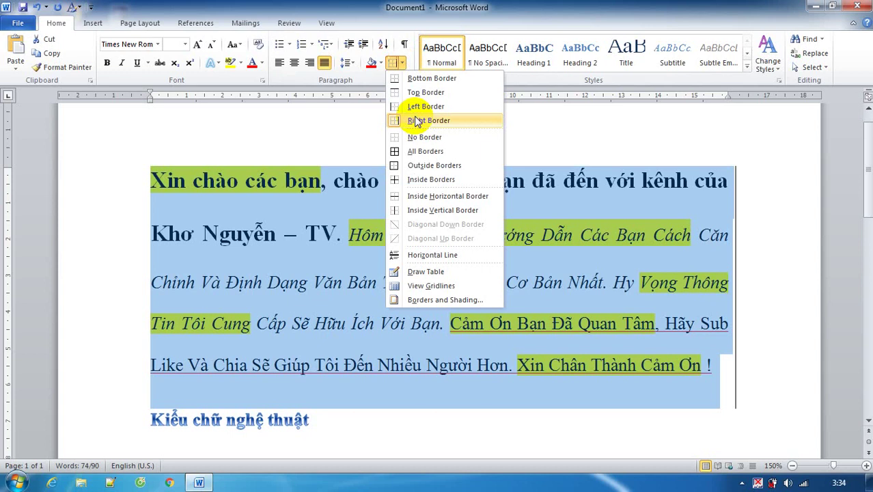
- Try Outside Borders and All Borders on the welcome paragraph, then set No Border
left_click(419, 168)
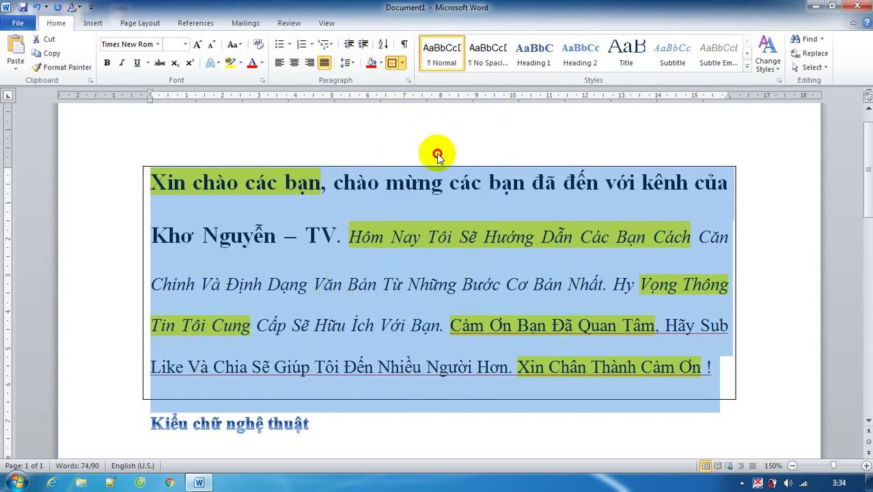
key("alt+h")
key("b")
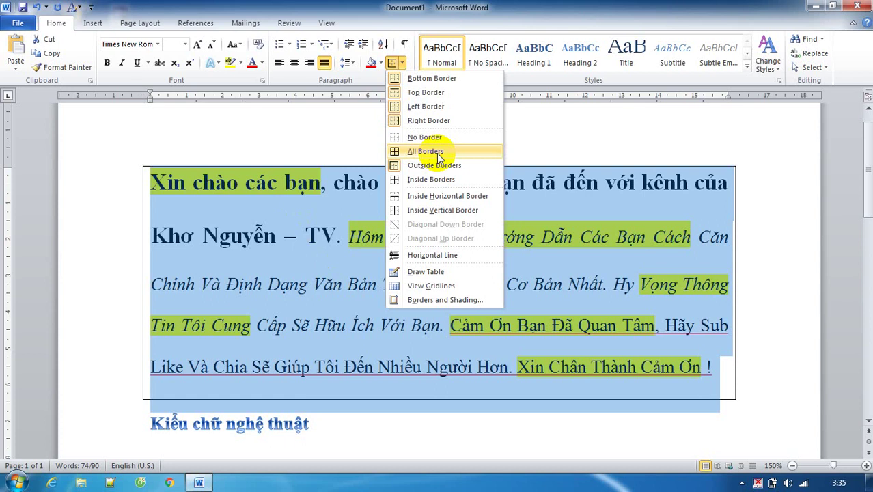
left_click(438, 151)
left_click(403, 64)
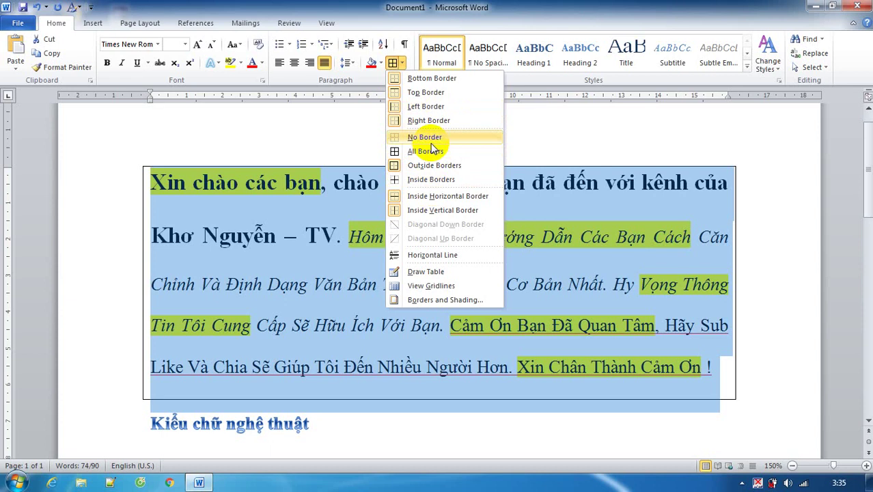
left_click(431, 139)
left_click(450, 275)
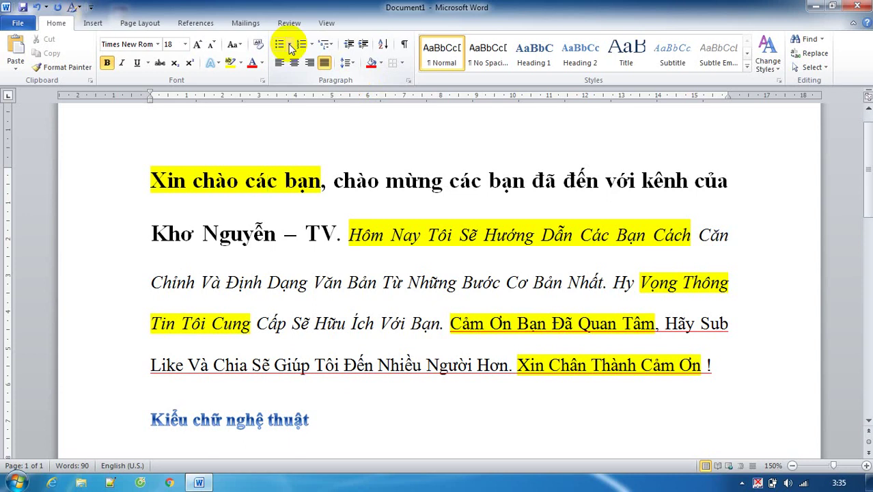
- Select the whole welcome paragraph and make it a bulleted item
left_click(423, 180, "ctrl")
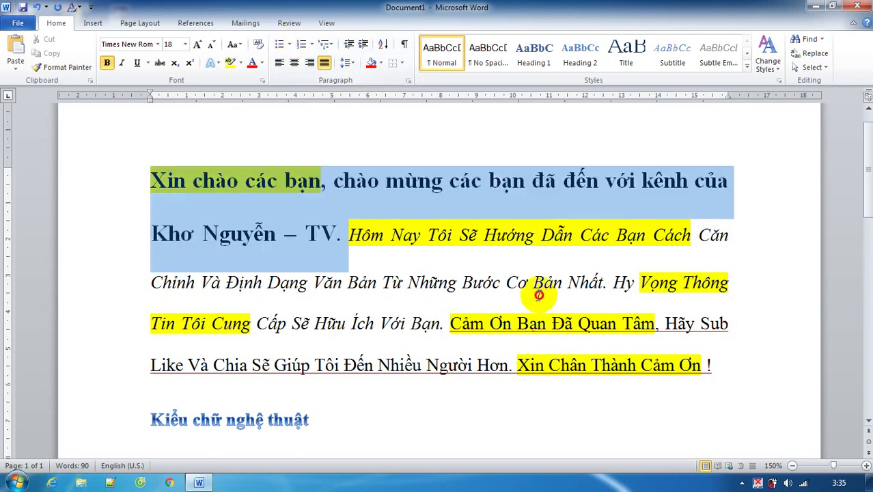
left_click_drag(539, 295, 734, 372)
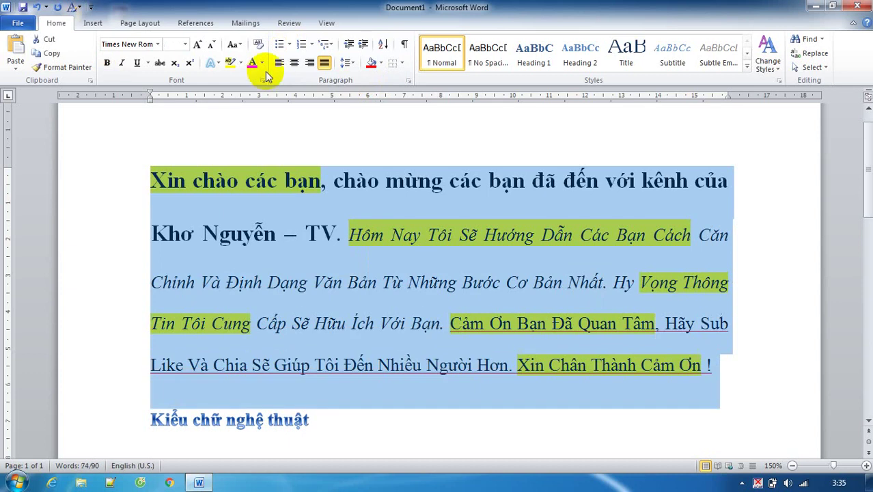
left_click(279, 43)
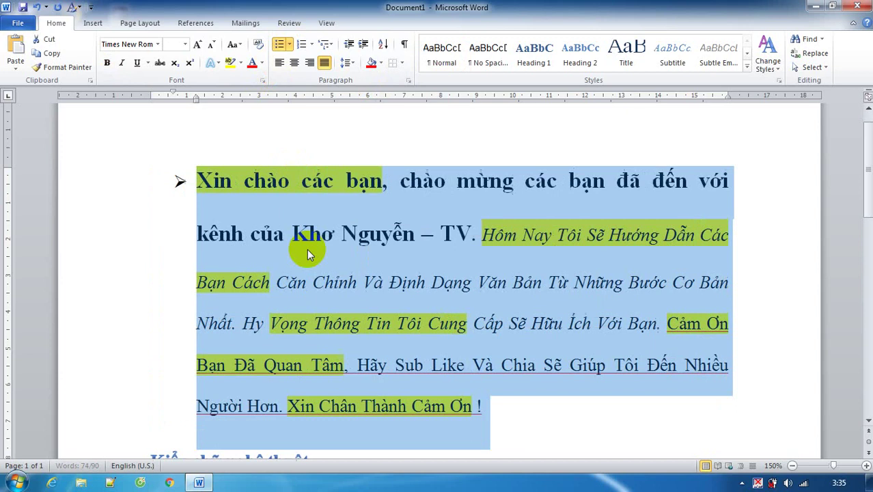
left_click(280, 45)
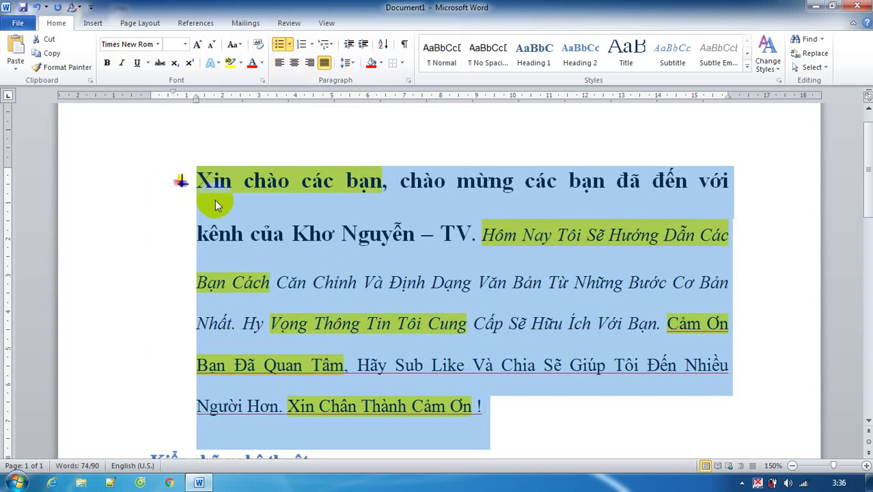
- Break the paragraph into separate list items before 'Hôm Nay' and before 'Cảm Ơn Bạn'
left_click(492, 239)
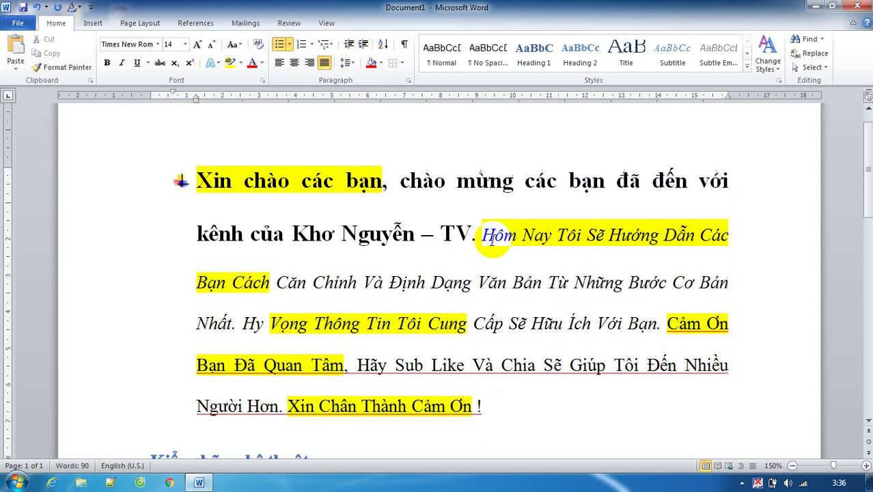
key("Return")
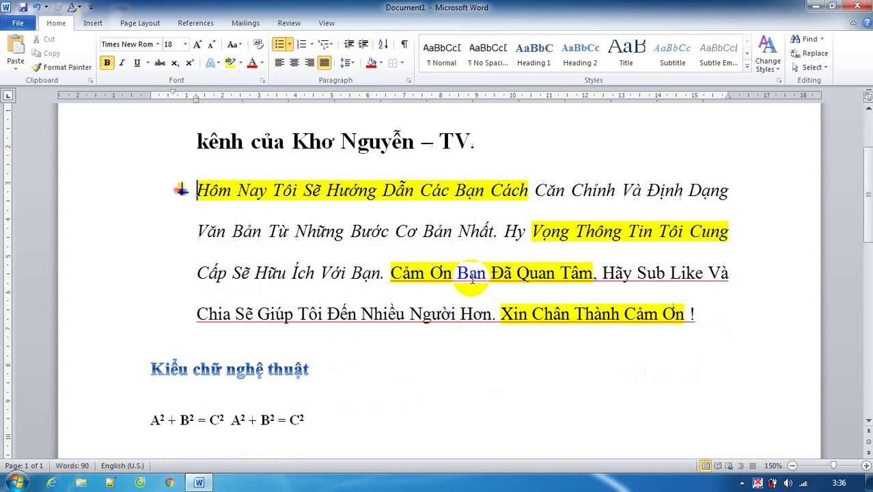
left_click(390, 273)
key("Return")
- Give the list items the coloured arrow bullet, after trying arrow and diamond bullets
left_click_drag(410, 386, 132, 110)
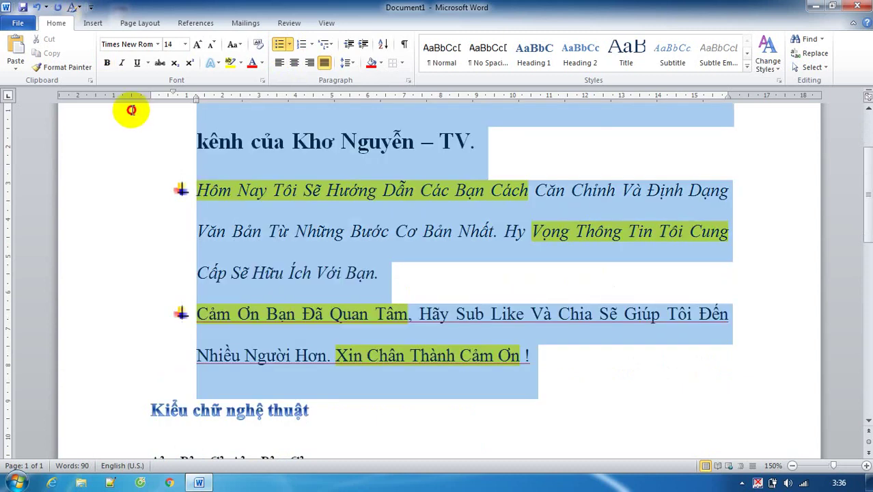
left_click(289, 44)
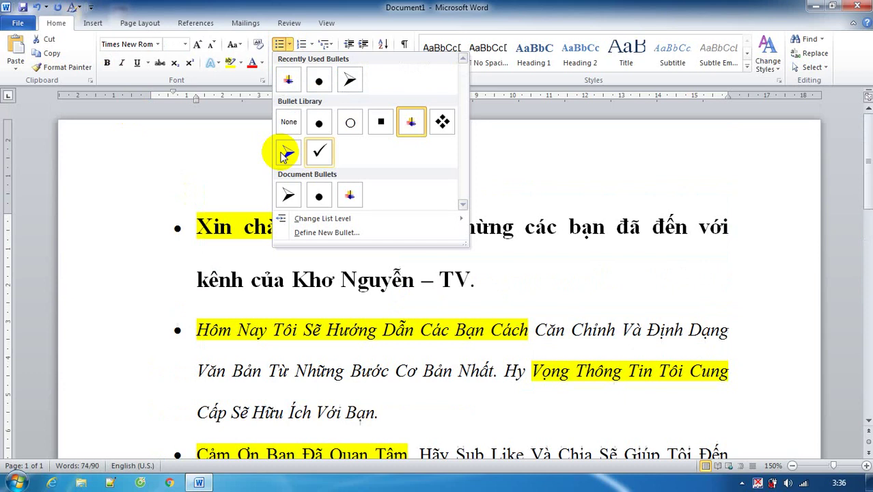
left_click(285, 153)
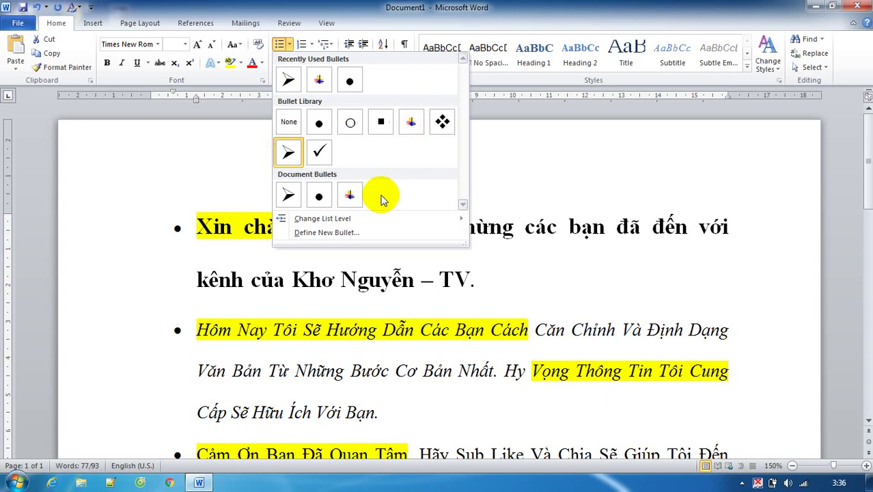
left_click(181, 229)
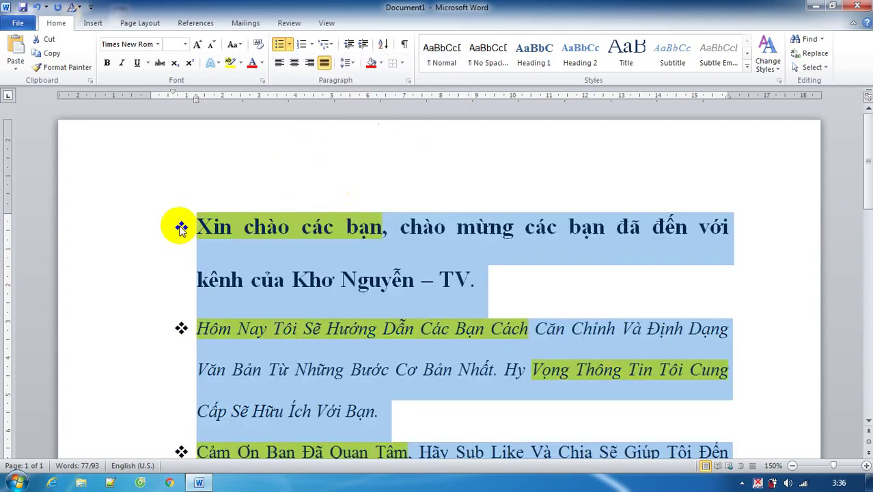
left_click(290, 45)
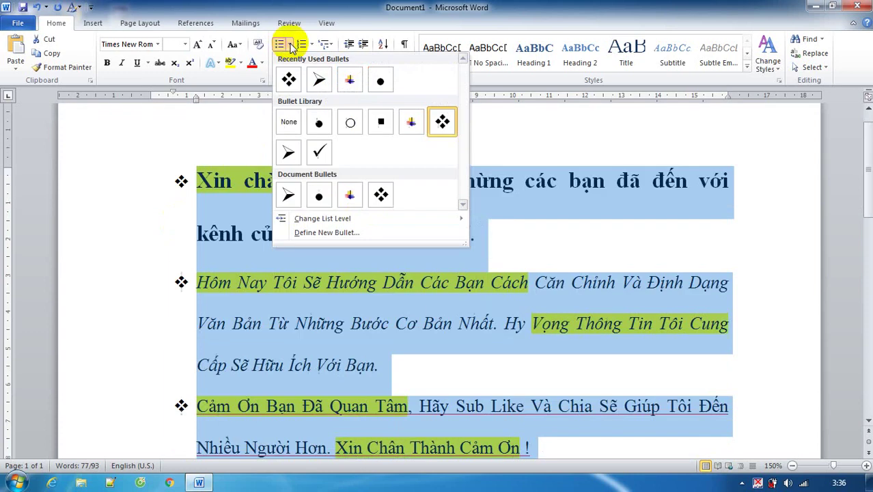
left_click(349, 80)
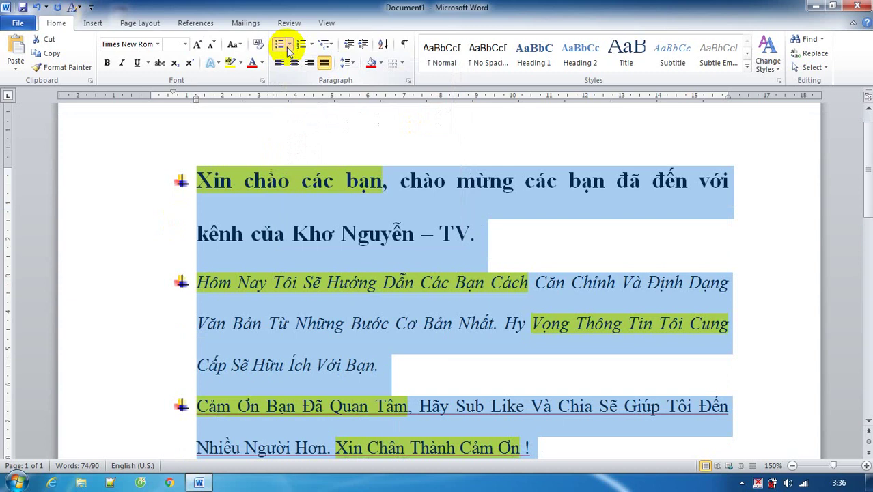
- Review the list level options, then deselect the list and select the two lower items
left_click(288, 46)
mouse_move(339, 223)
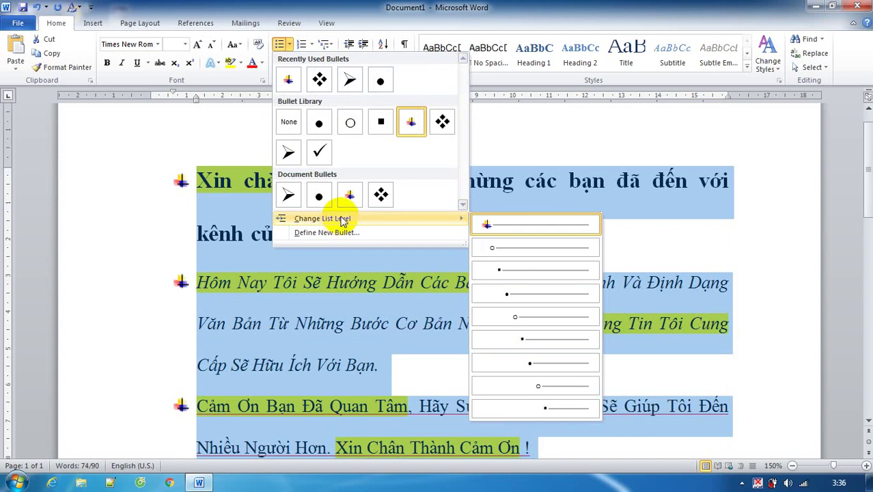
left_click(232, 238)
scroll(232, 238, "down", 3)
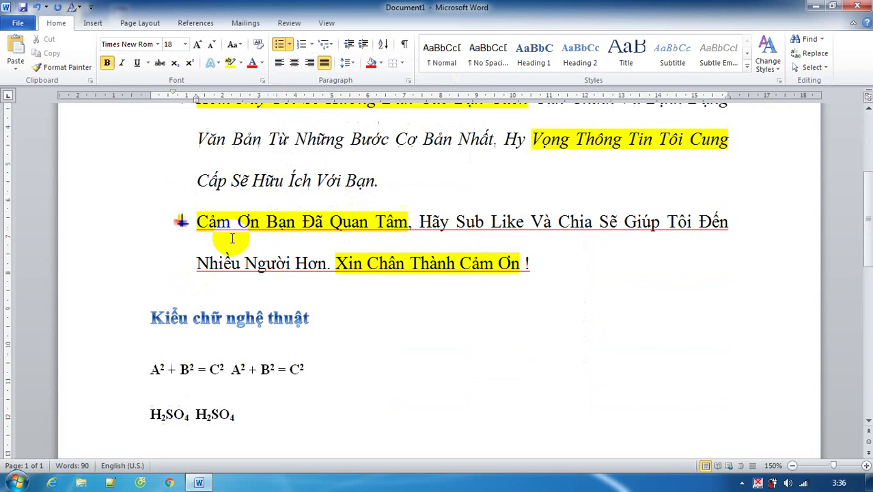
scroll(232, 238, "up", 2)
key("ctrl+z")
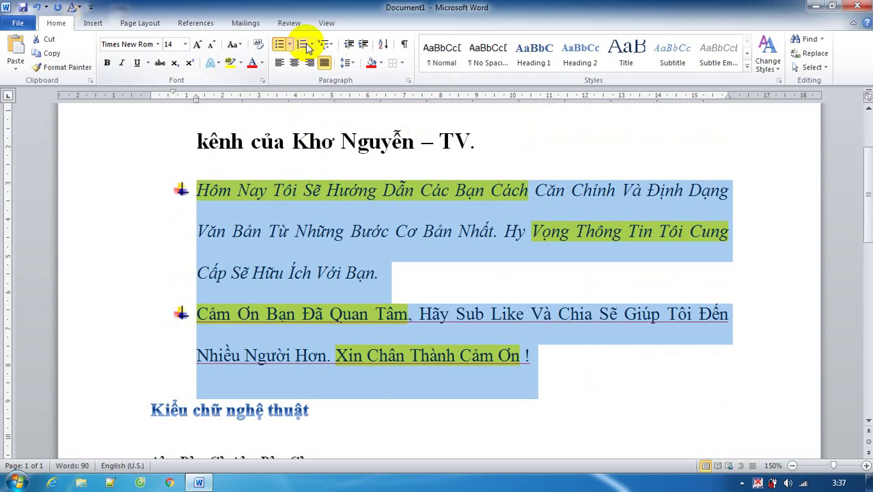
- Demote the 'Hôm Nay' and 'Cảm Ơn' items to list level 2 with hollow circle bullets
key("ctrl+z")
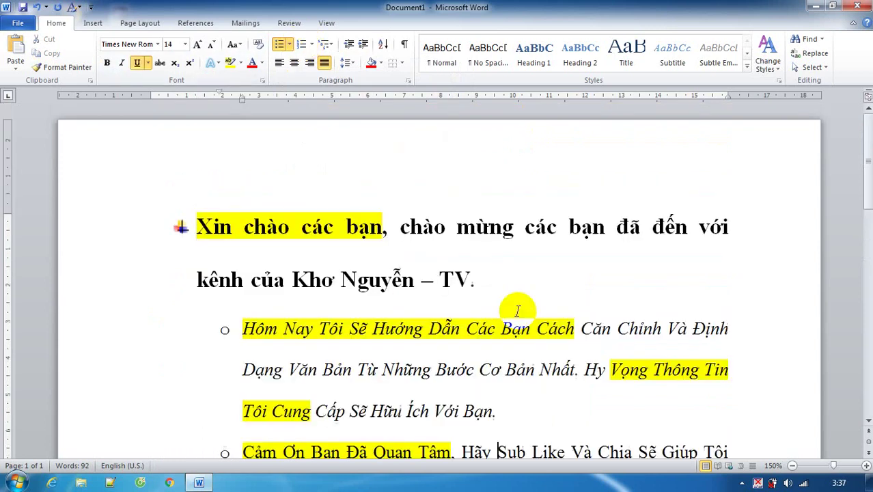
key("ctrl+z")
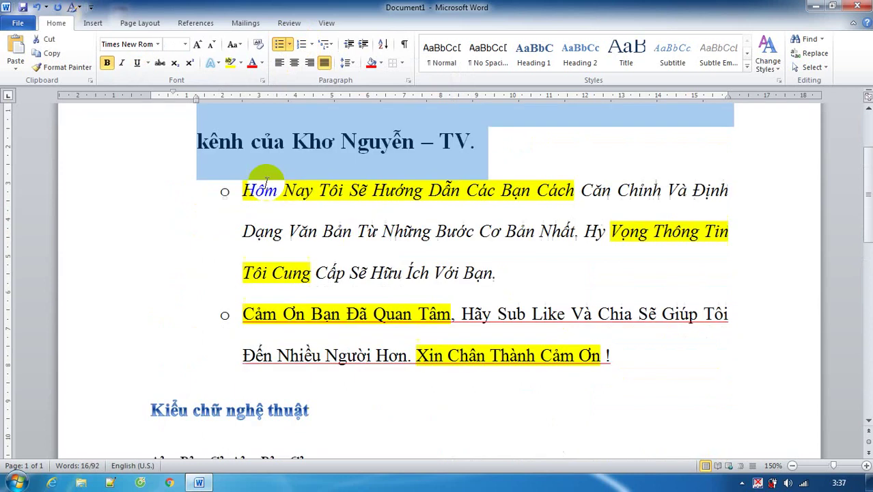
left_click_drag(267, 183, 668, 364)
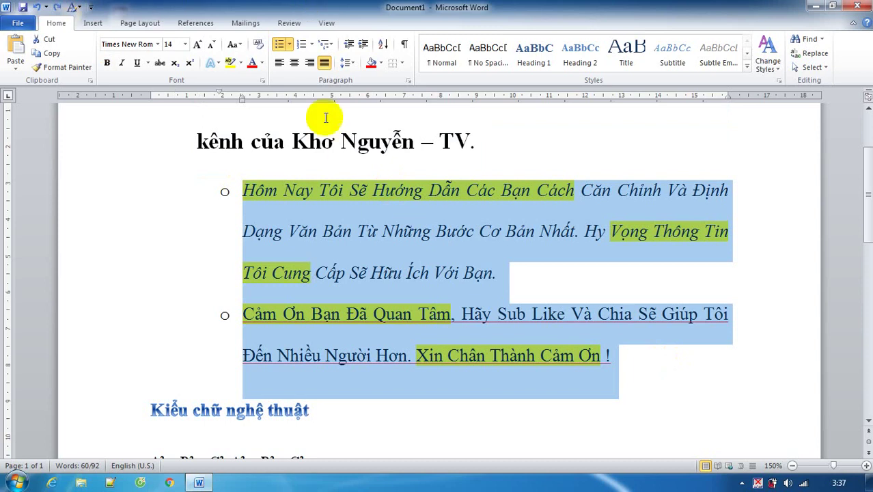
- Number the 'Hôm Nay' and 'Cảm Ơn' items 1) and 2), after trying 1. and Roman numerals
left_click(305, 45)
scroll(429, 270, "down", 1)
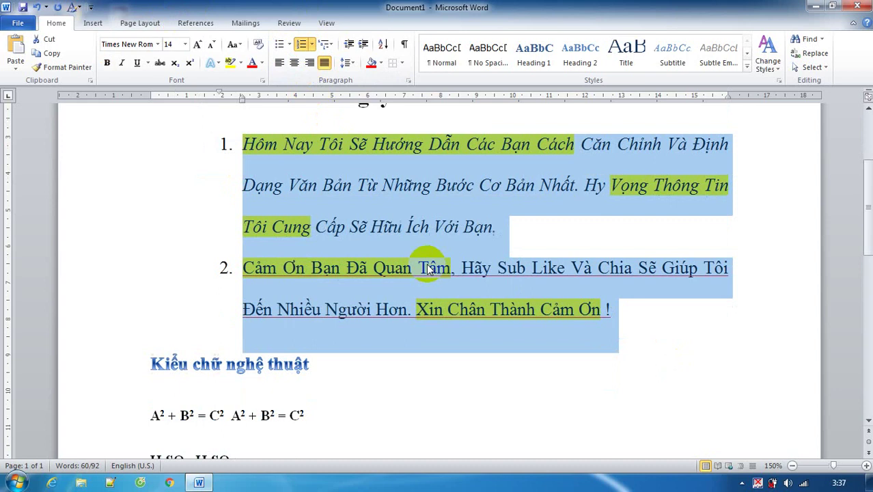
left_click(312, 45)
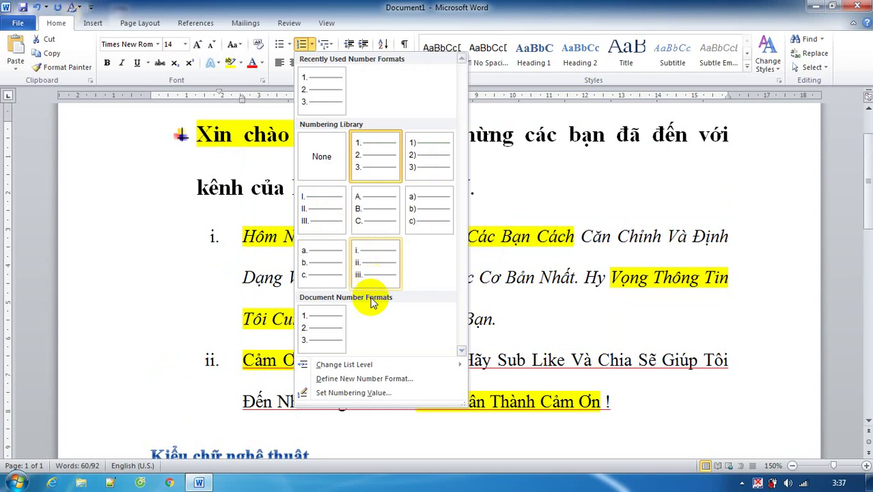
left_click(326, 209)
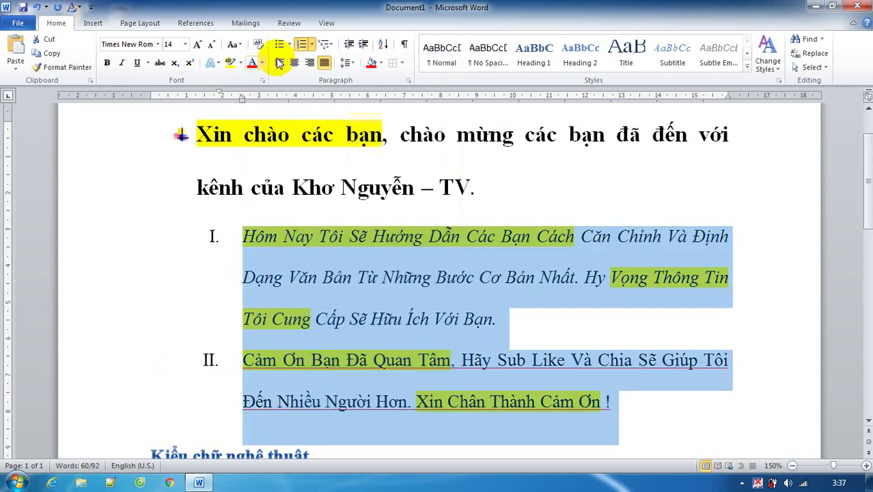
left_click(326, 45)
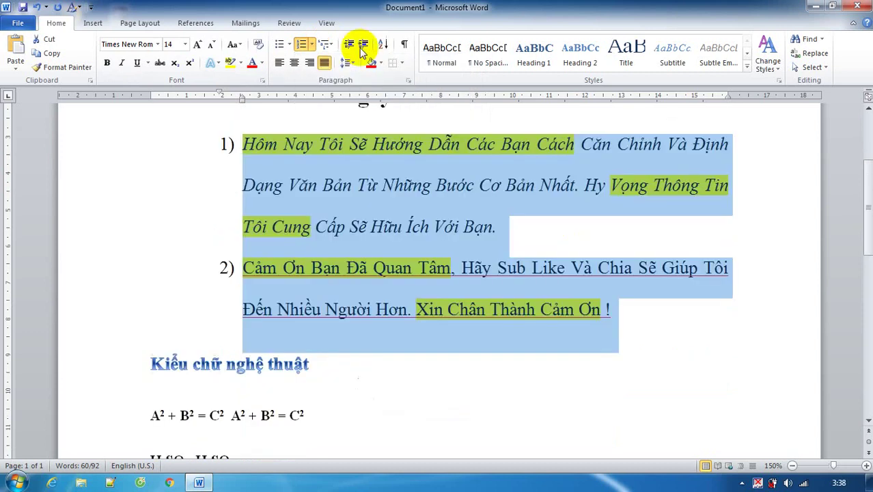
left_click(312, 44)
mouse_move(410, 364)
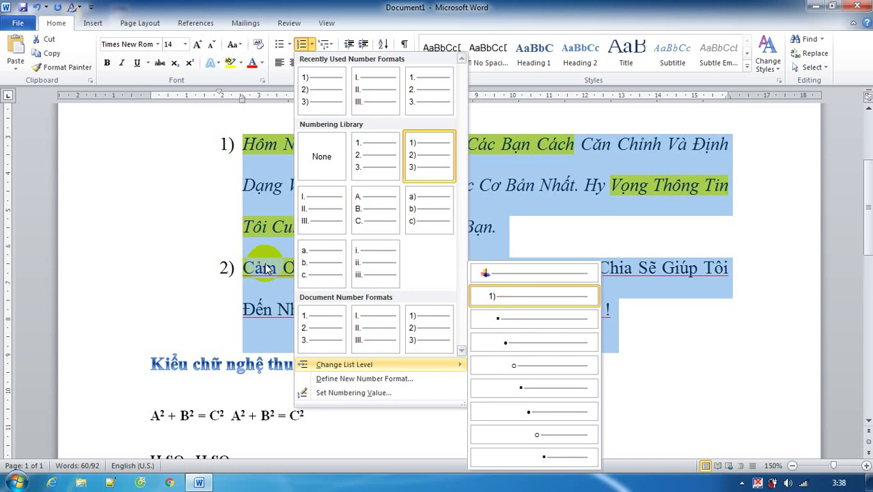
- Add two new lines reading 'CHÀO CÁC BẠN' after item 1)
left_click(567, 229)
key("Return")
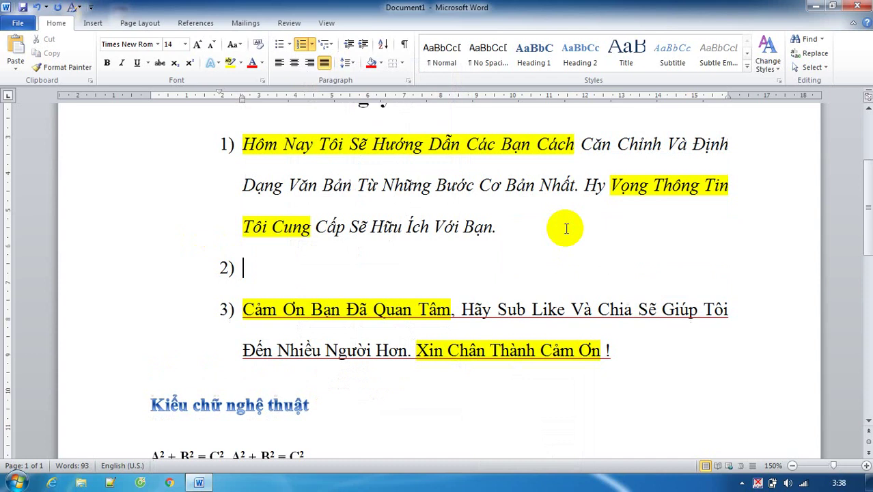
type("123UIK:l")
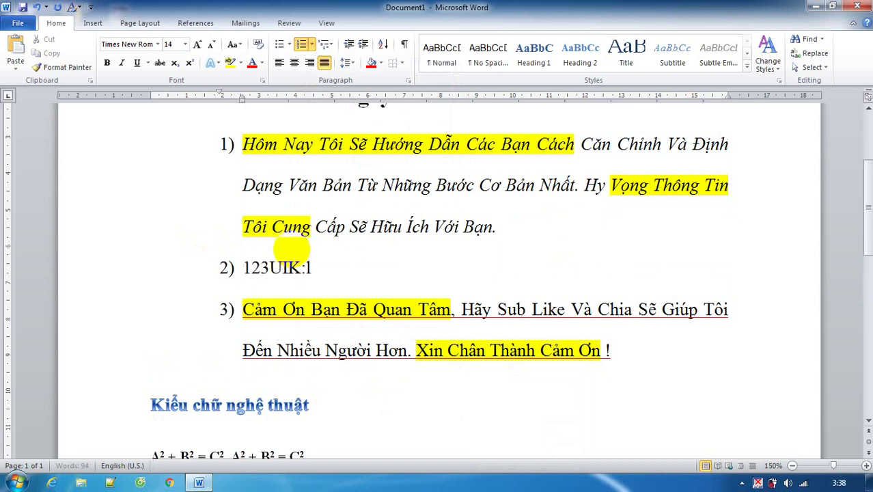
key("Return")
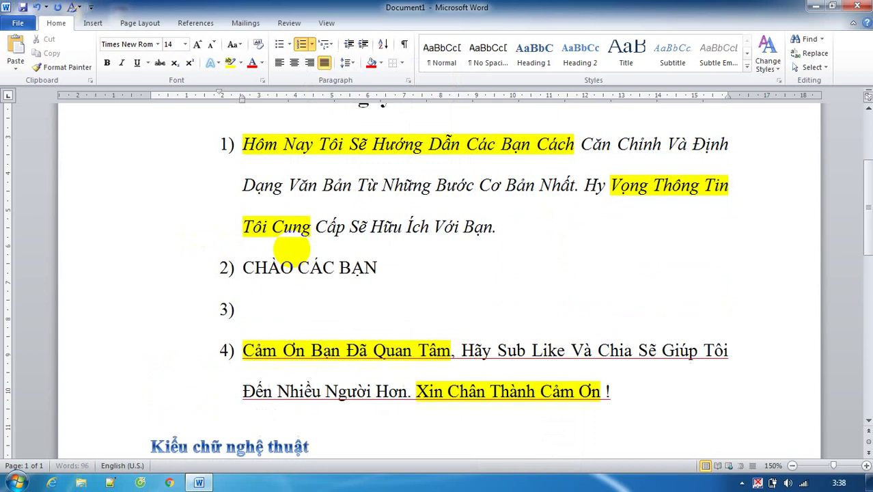
type("CHÀO CÁC BAN")
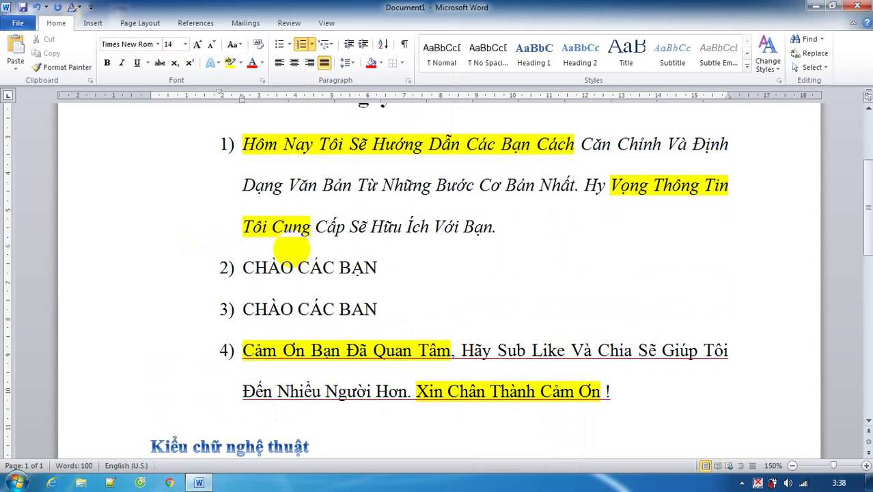
- Move both 'CHÀO CÁC BẠN' lines to list level 3 with square bullets
left_click_drag(294, 251, 377, 318)
left_click(311, 44)
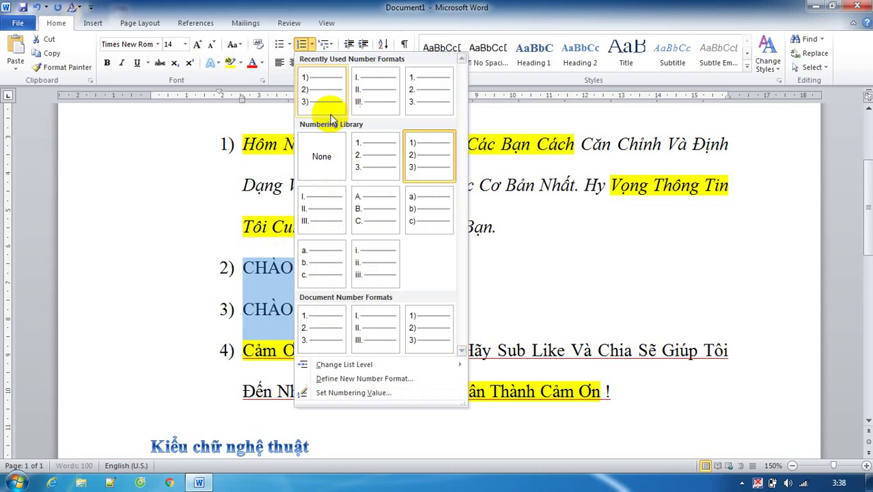
mouse_move(369, 364)
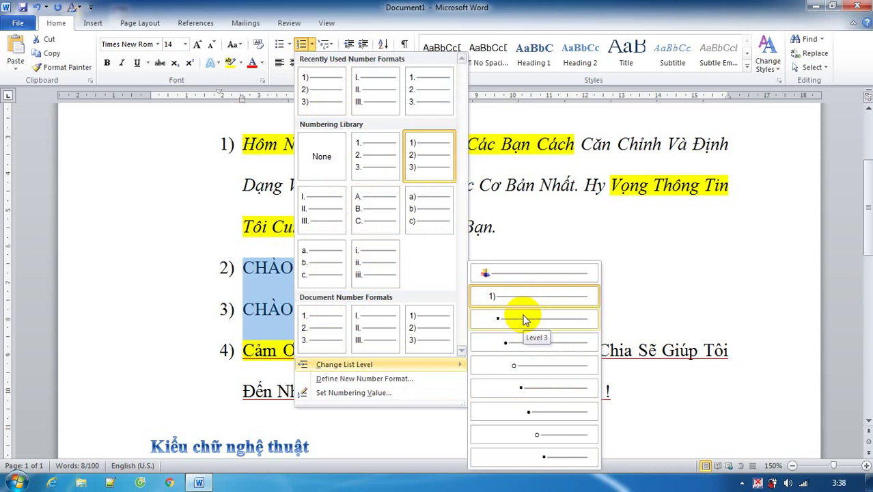
left_click(525, 320)
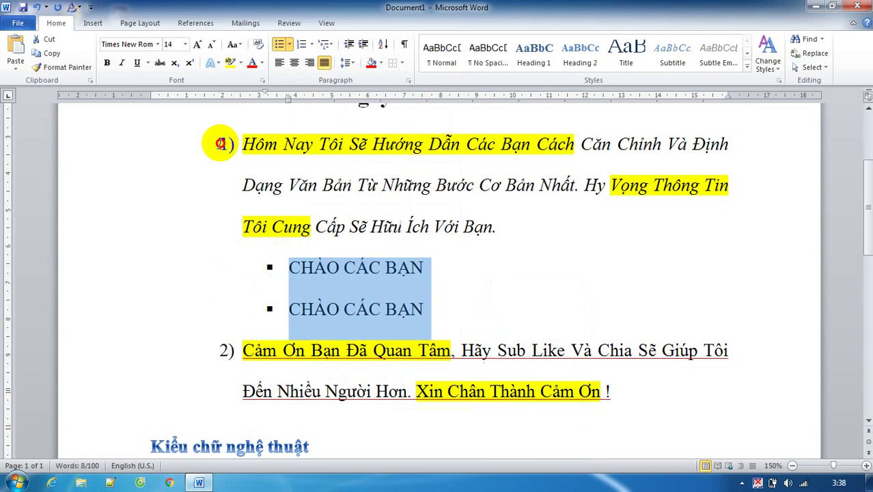
left_click(220, 143)
scroll(476, 243, "up", 3)
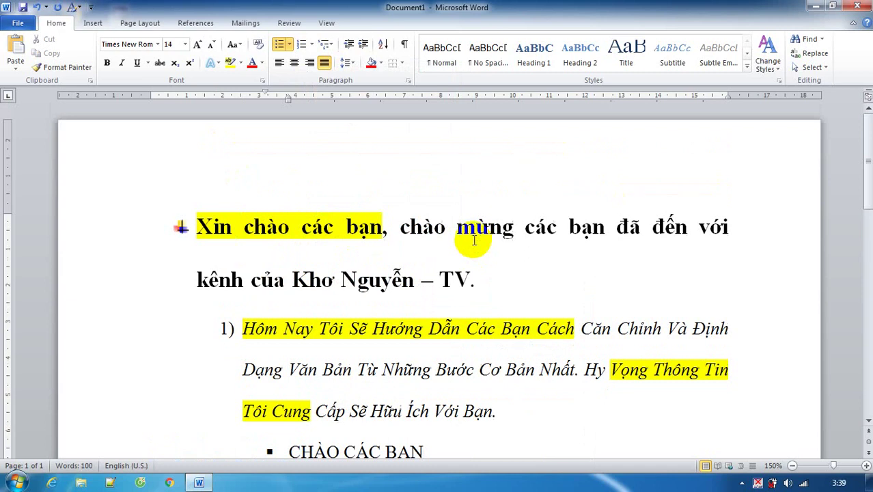
scroll(468, 238, "down", 1)
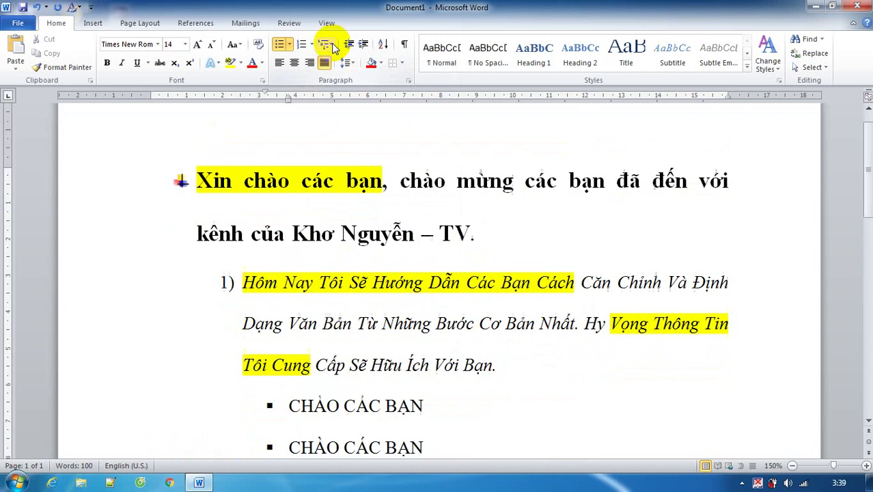
- Select from the greeting down through the sub-items and apply the 1), a), i) multilevel list
left_click(332, 46)
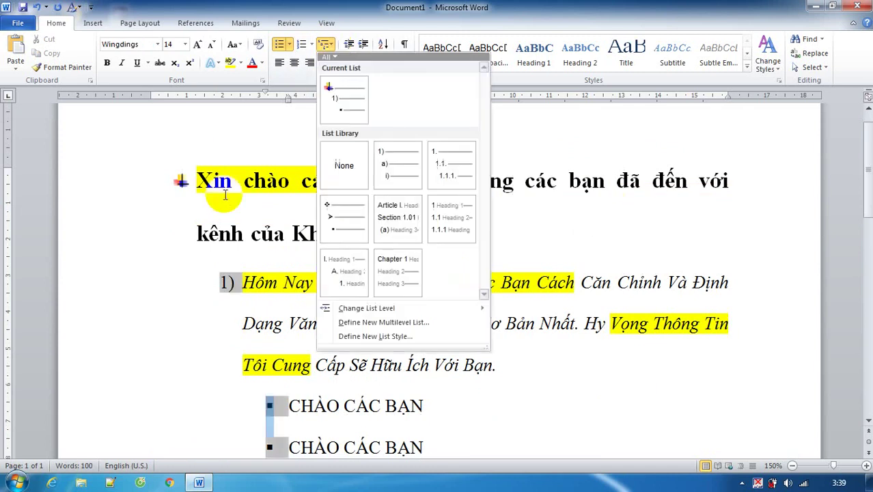
left_click(332, 46)
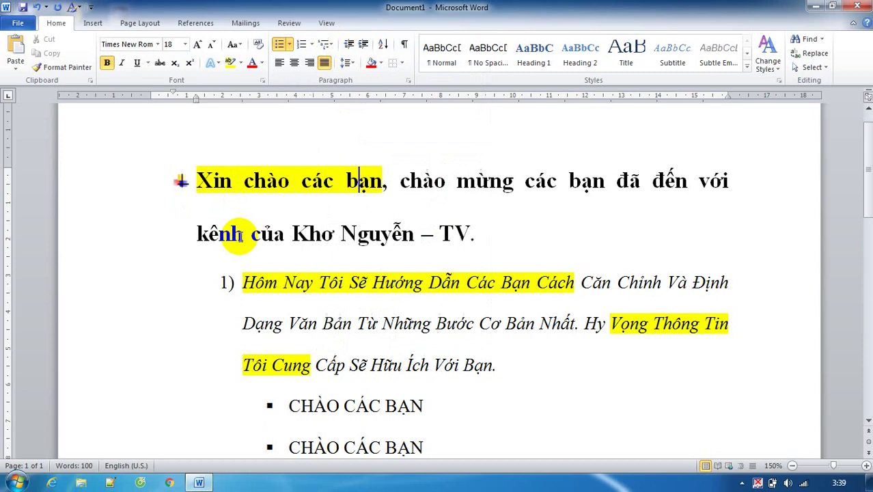
left_click_drag(239, 235, 184, 220)
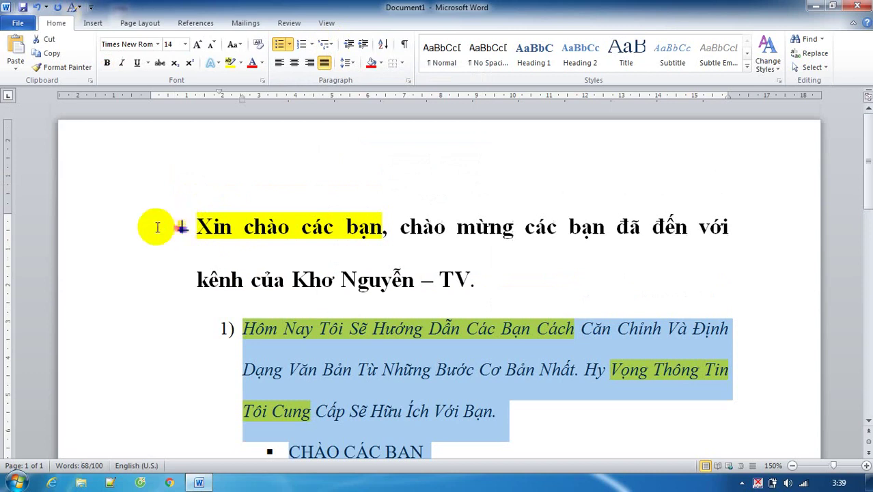
left_click(157, 227, "shift")
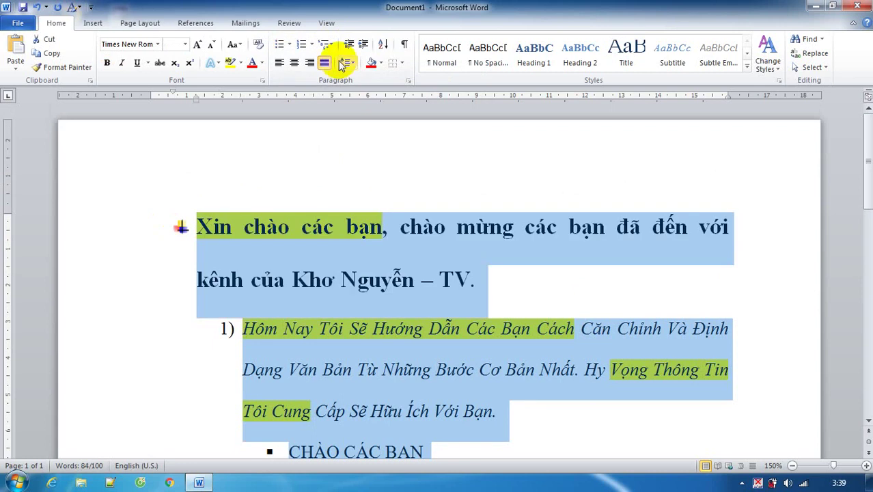
left_click(328, 43)
left_click(512, 208)
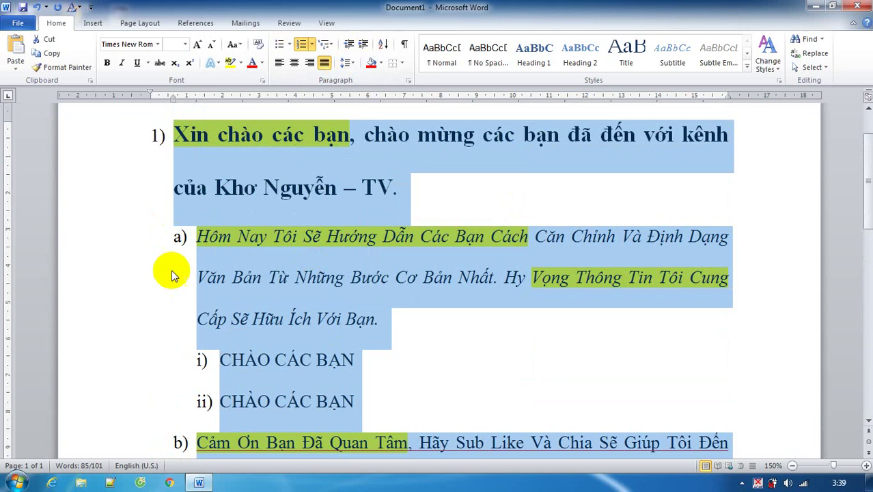
scroll(331, 193, "down", 1)
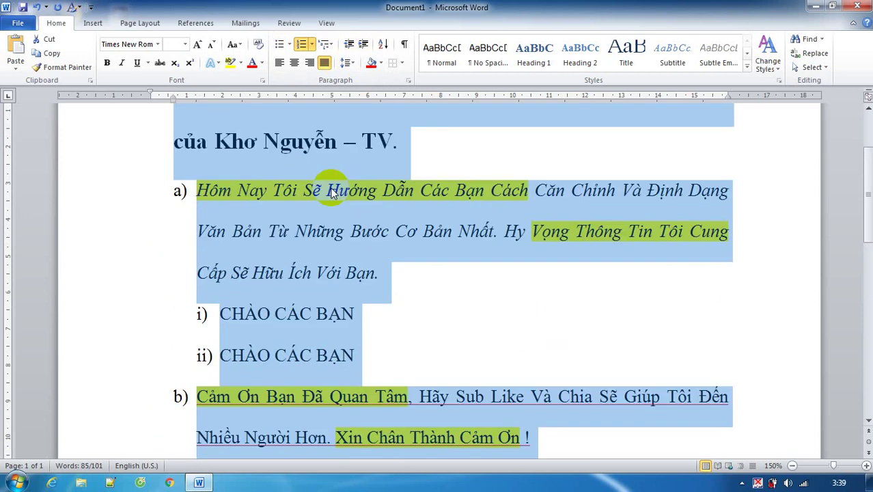
scroll(331, 194, "up", 1)
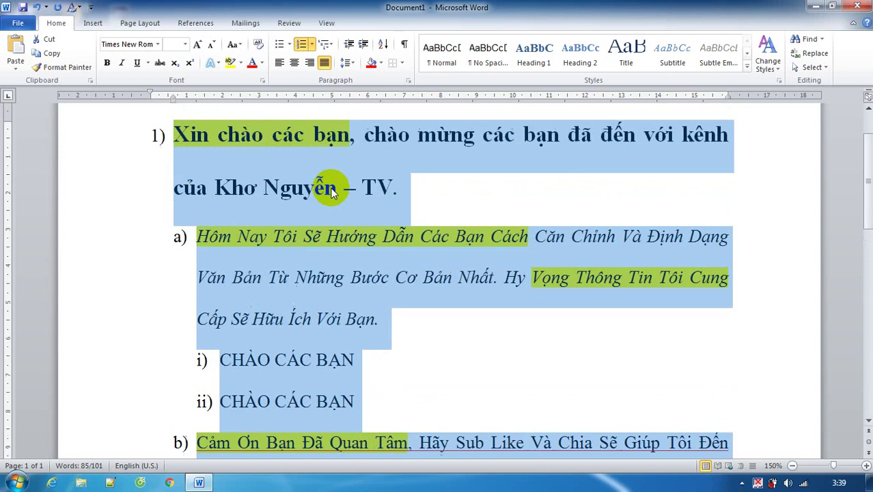
scroll(335, 185, "up", 2)
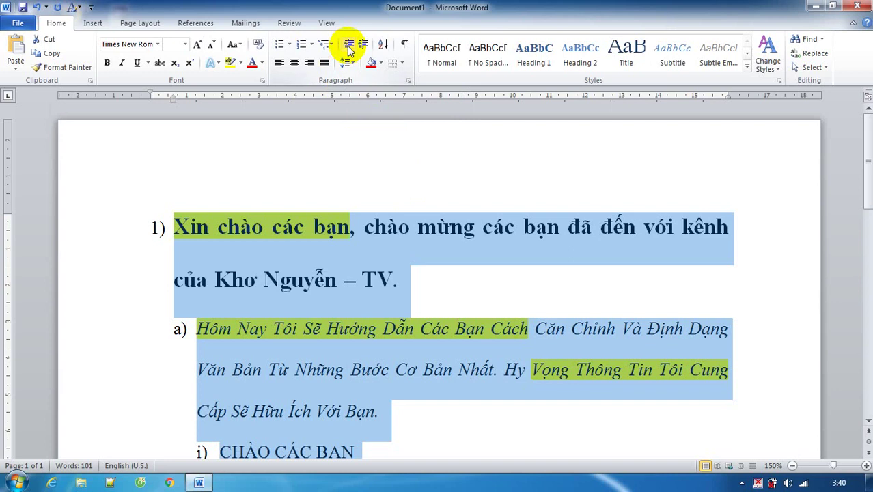
scroll(394, 190, "down", 15)
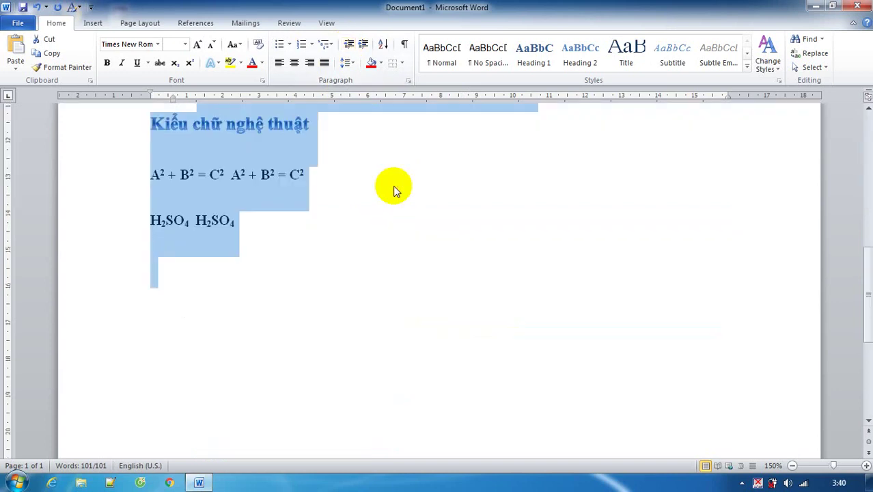
- Bring back the two Arial paragraphs below the H₂SO₄ line
left_click(394, 190)
scroll(442, 324, "up", 5)
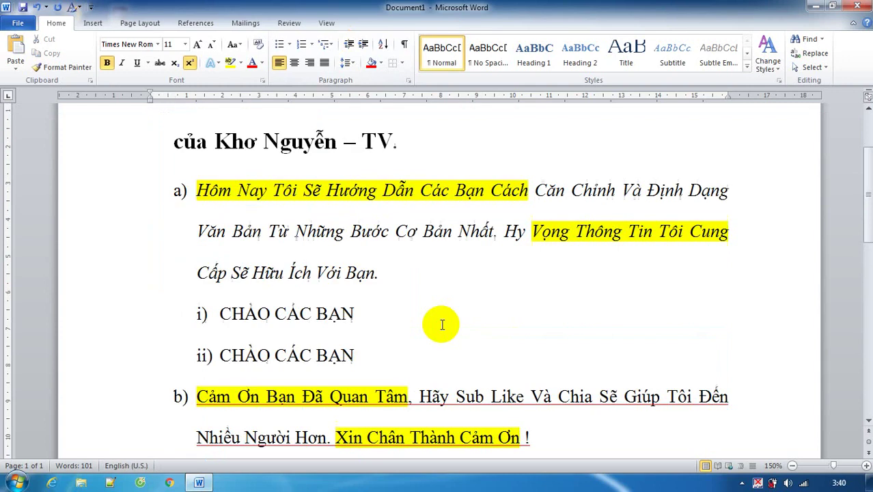
scroll(442, 325, "down", 5)
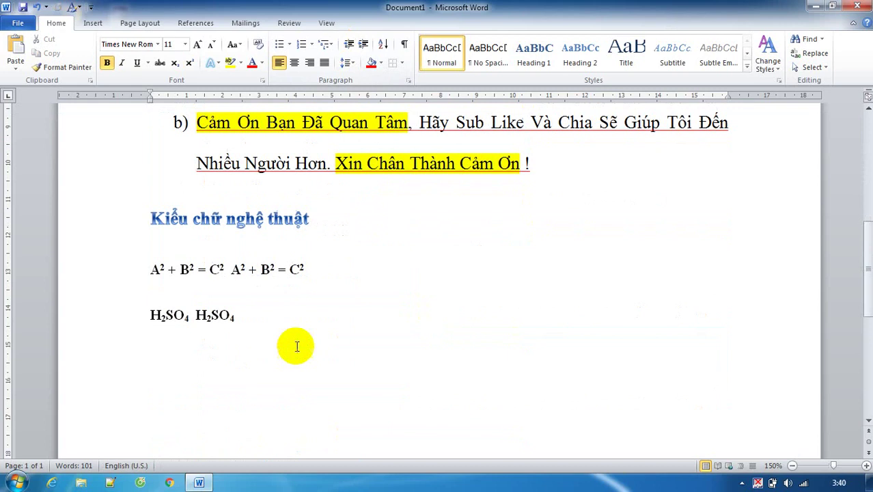
key("ctrl+z")
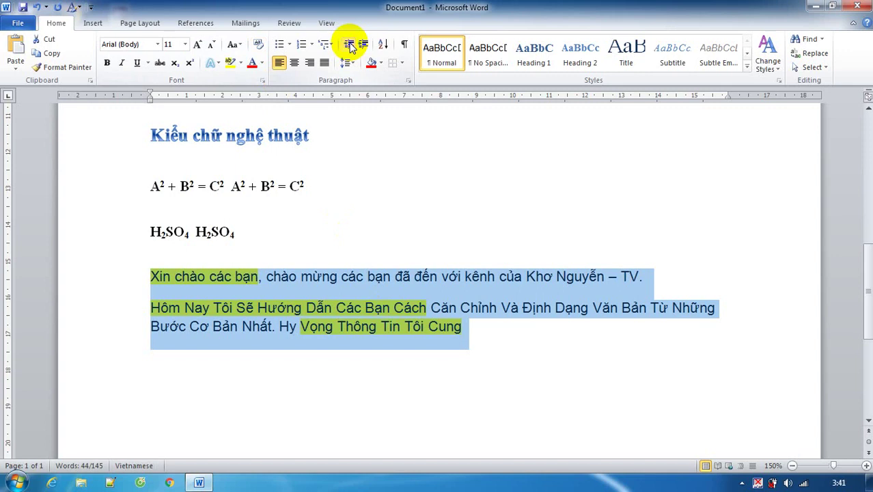
- Try indenting and right-aligning the Arial paragraphs, and trim the second paragraph's text
double_click(365, 45)
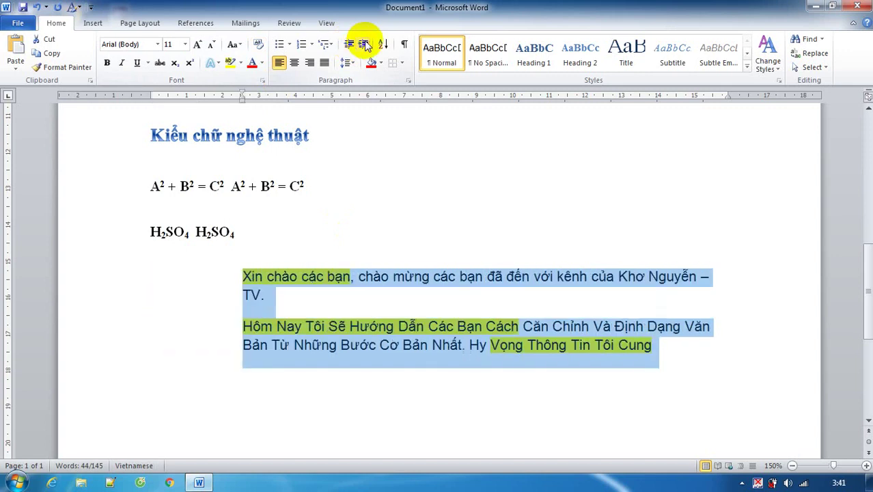
double_click(352, 48)
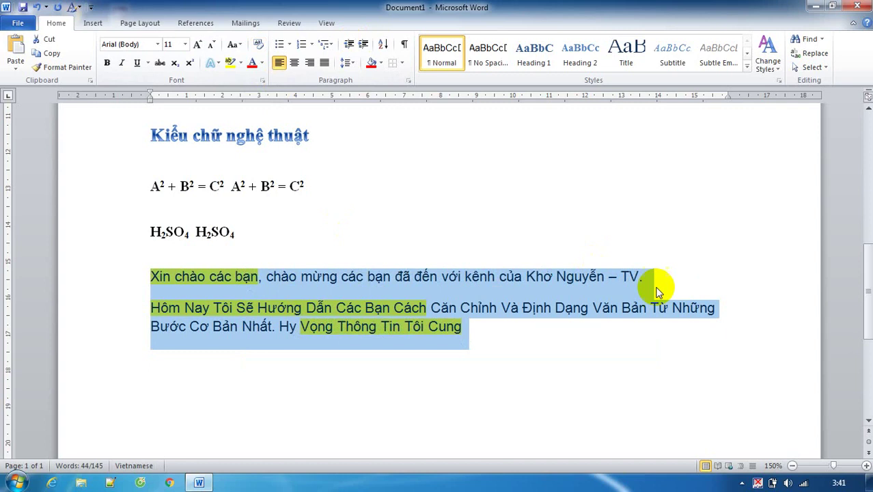
left_click(309, 62)
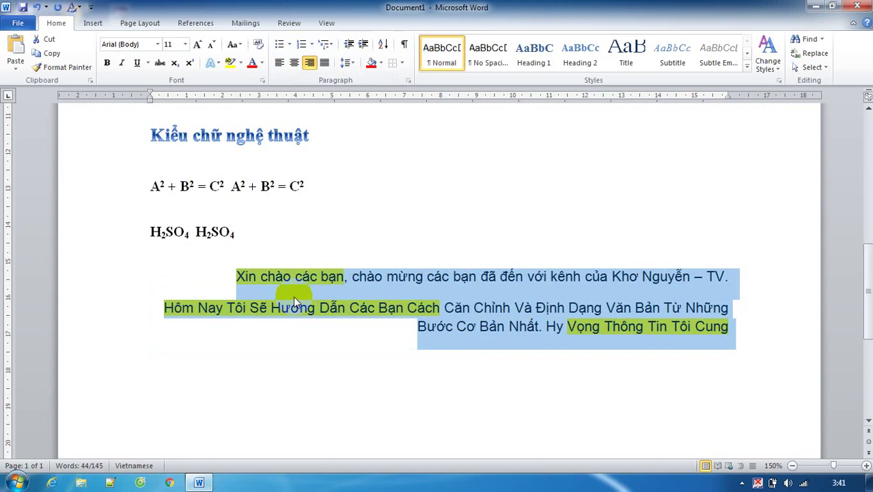
key("ctrl+z")
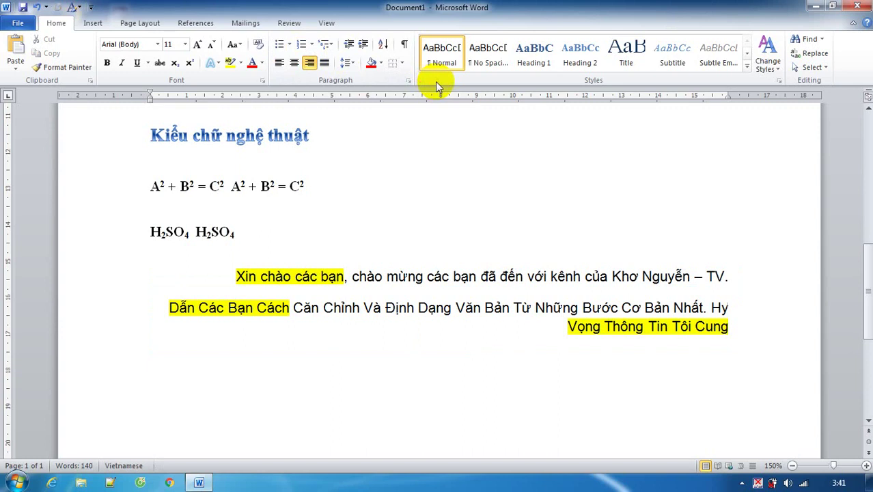
key("ctrl+z")
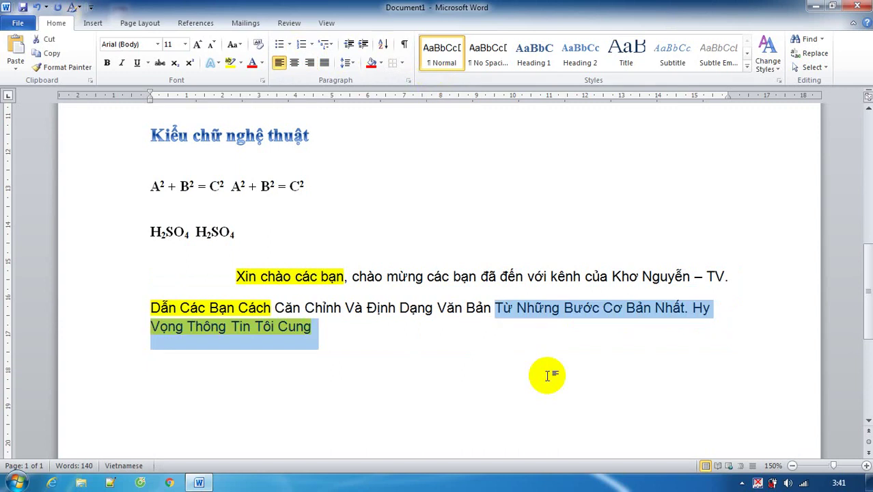
key("ctrl+z")
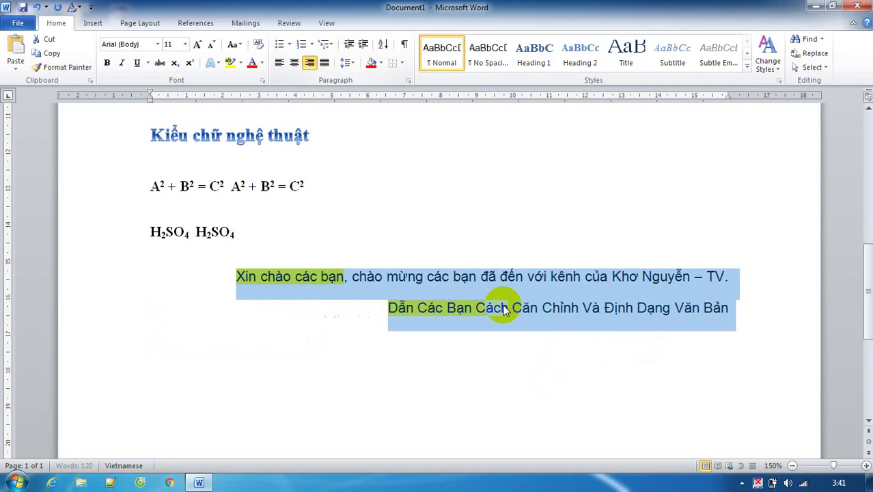
- Left-align both Arial paragraphs, indent them one step, and reselect them
left_click(356, 48)
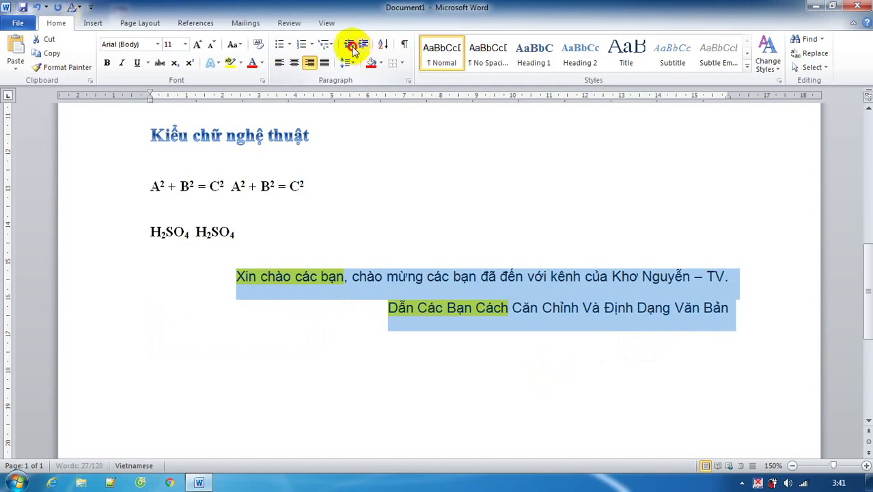
key("ctrl+l")
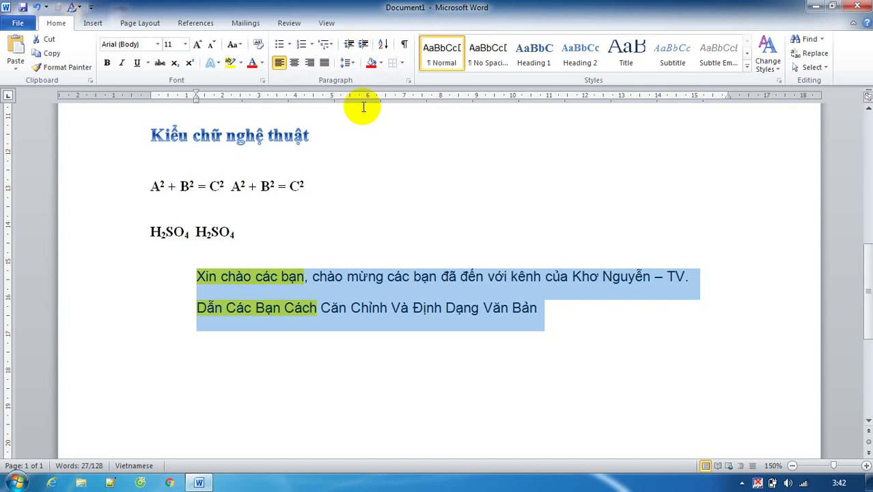
left_click(565, 306)
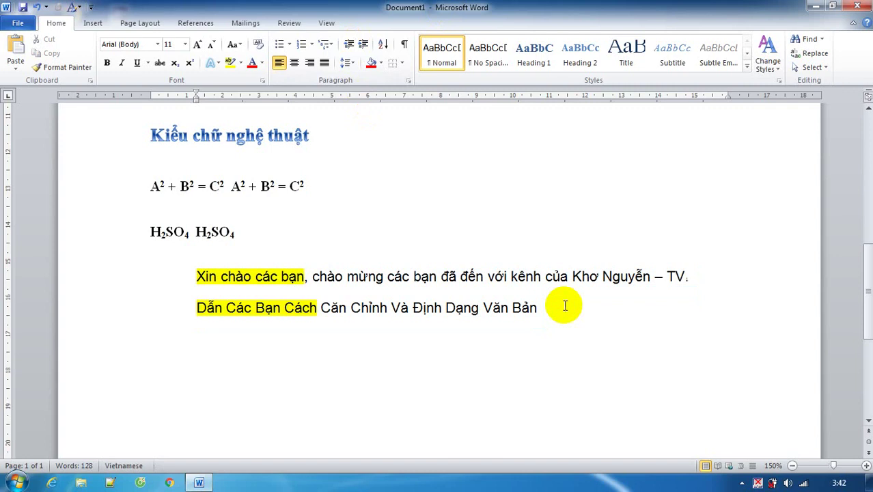
left_click_drag(565, 305, 197, 276)
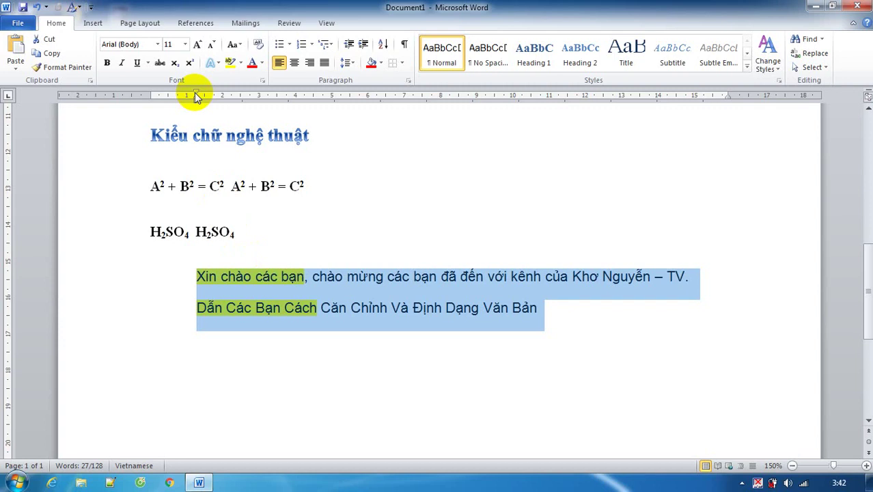
- Drag the left-indent marker back so both Arial paragraphs start at the left margin
left_click_drag(195, 92, 165, 96)
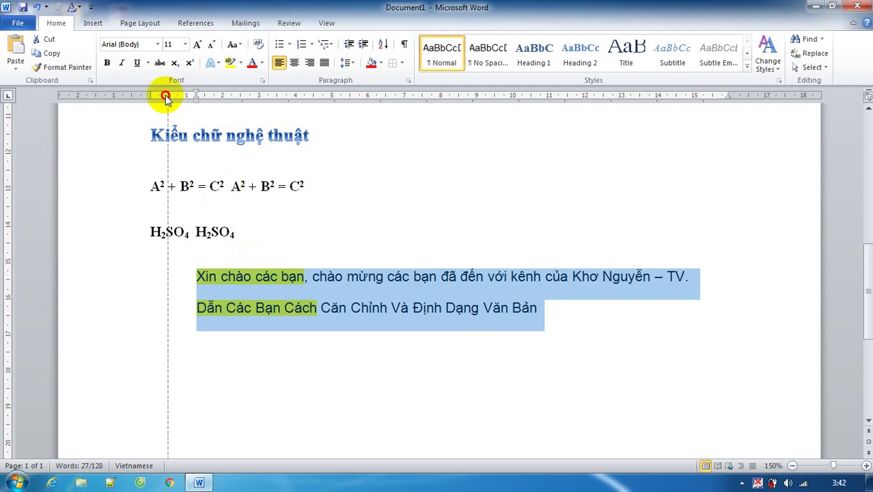
left_click_drag(166, 96, 150, 95)
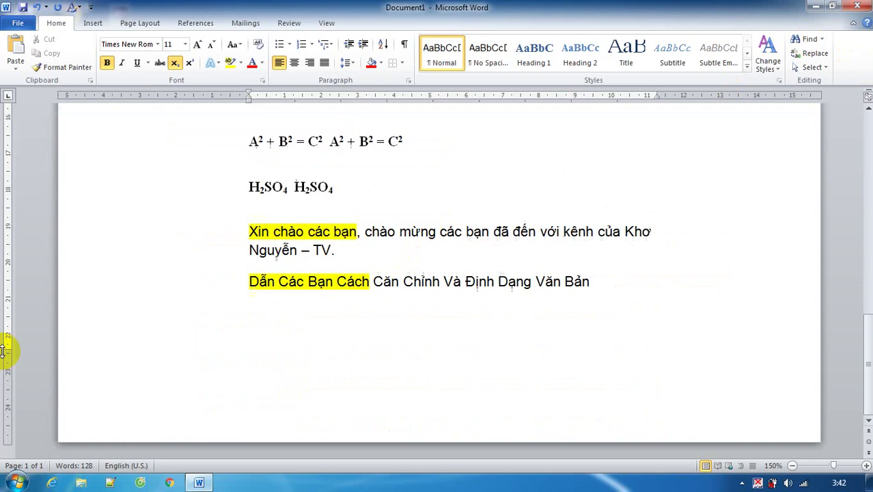
- Undo the accidental paragraph borders so the list document fits on one page again
scroll(217, 254, "down", 11)
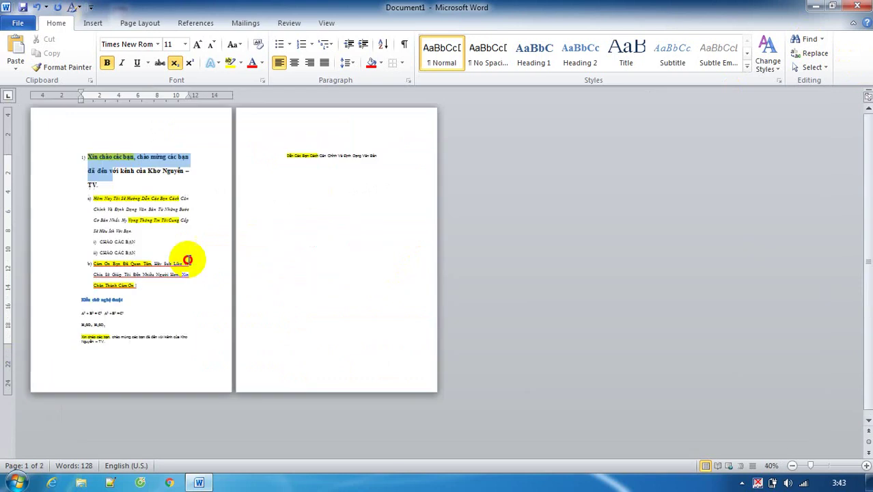
key("ctrl+z")
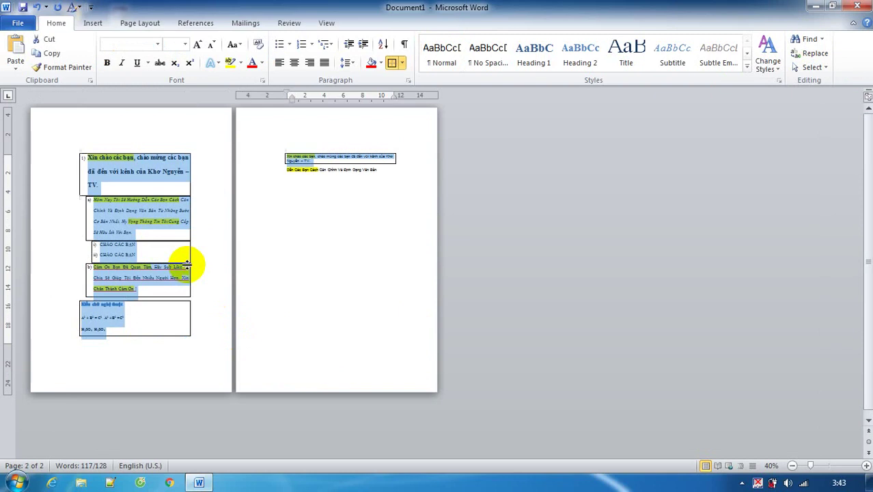
left_click(121, 150)
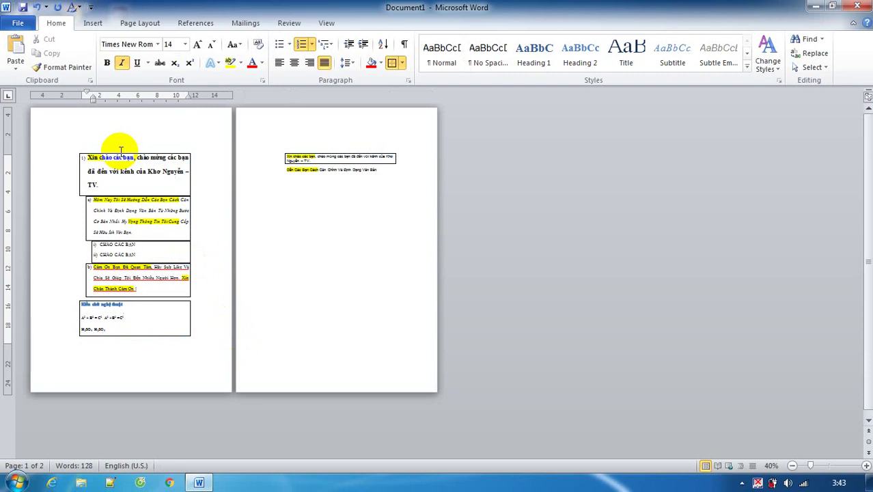
key("ctrl+z")
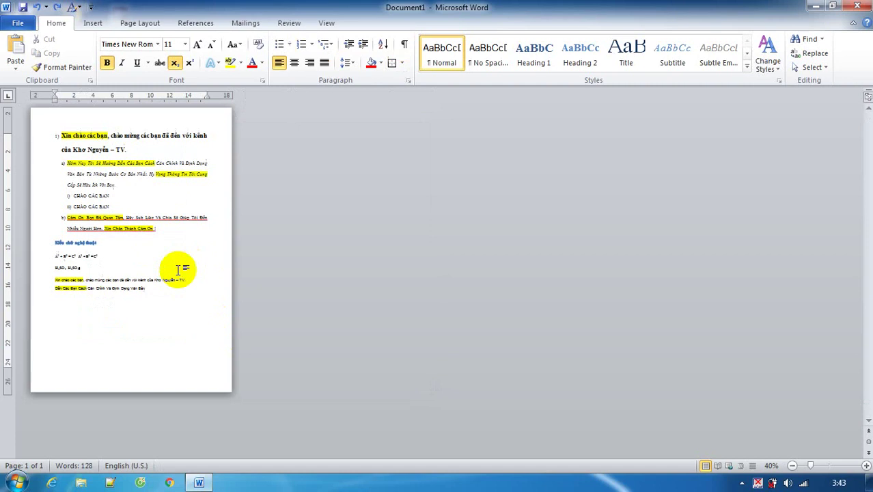
scroll(177, 269, "up", 7, "ctrl")
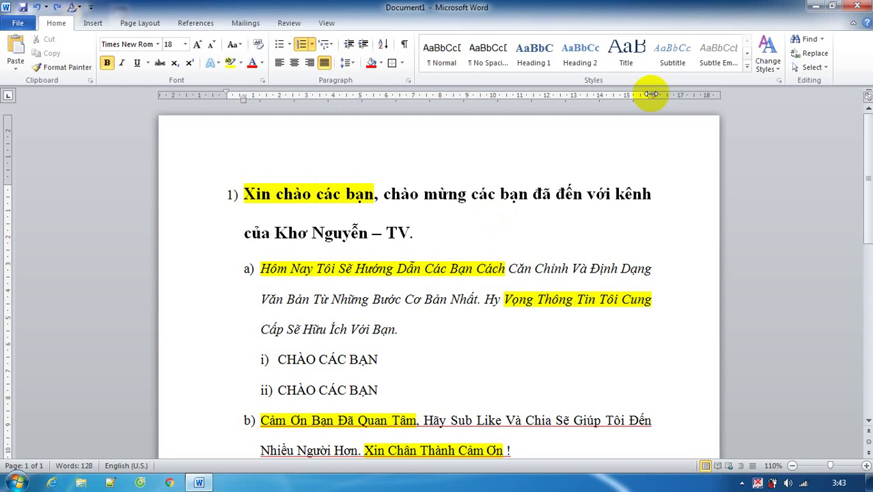
- Select the whole document, try an 11 cm left indent, then undo it
key("ctrl+a")
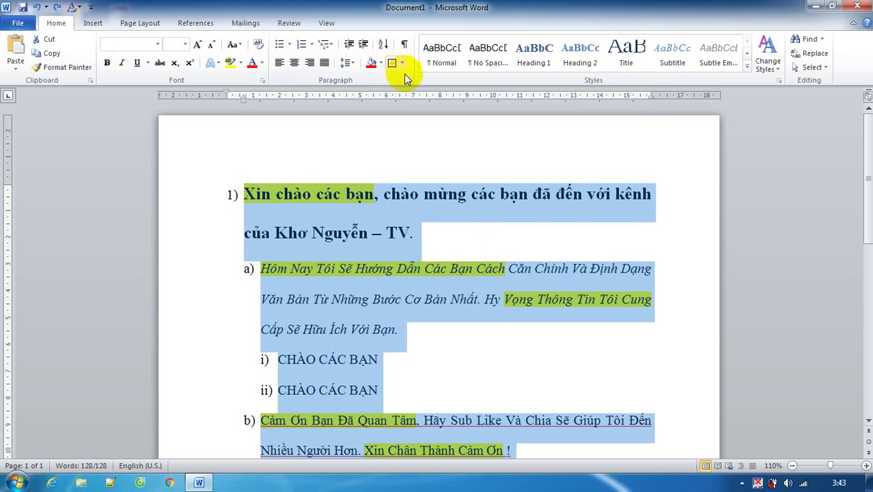
left_click(407, 80)
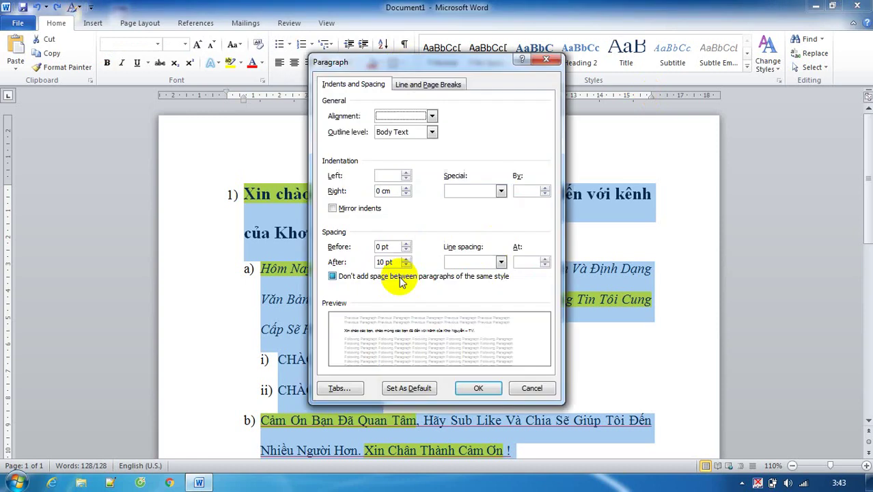
key("shift+Tab")
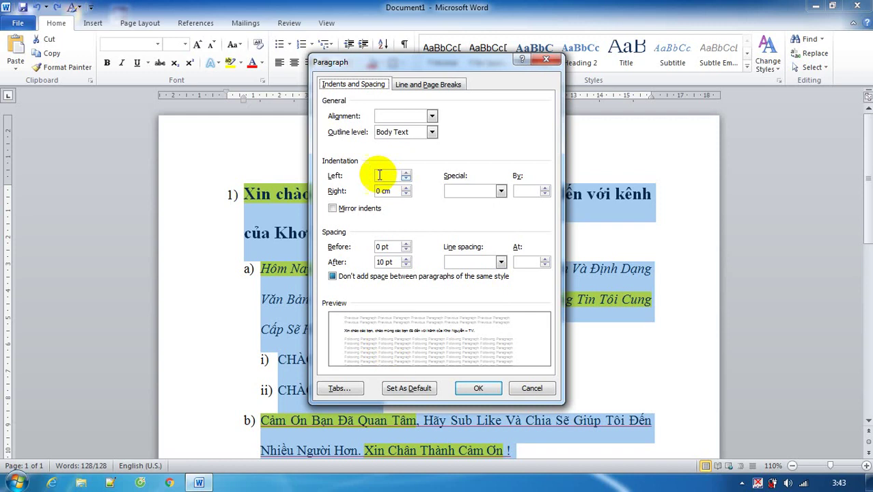
type("11")
key("Return")
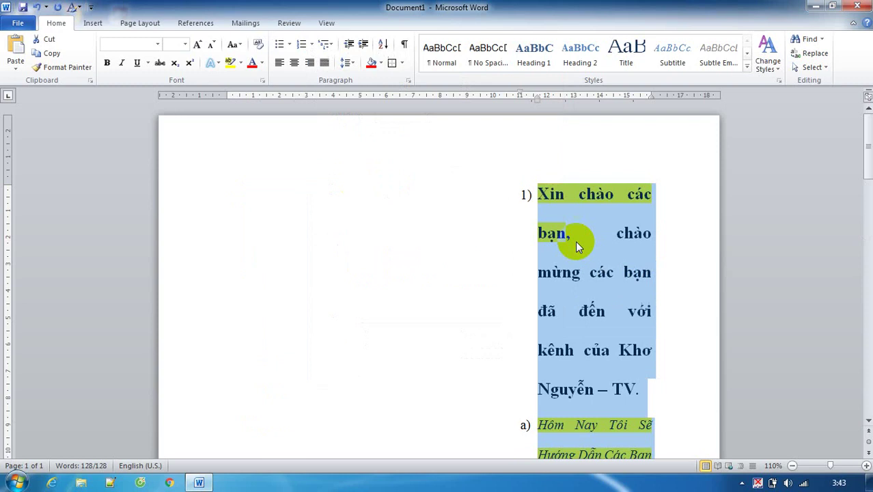
key("ctrl+z")
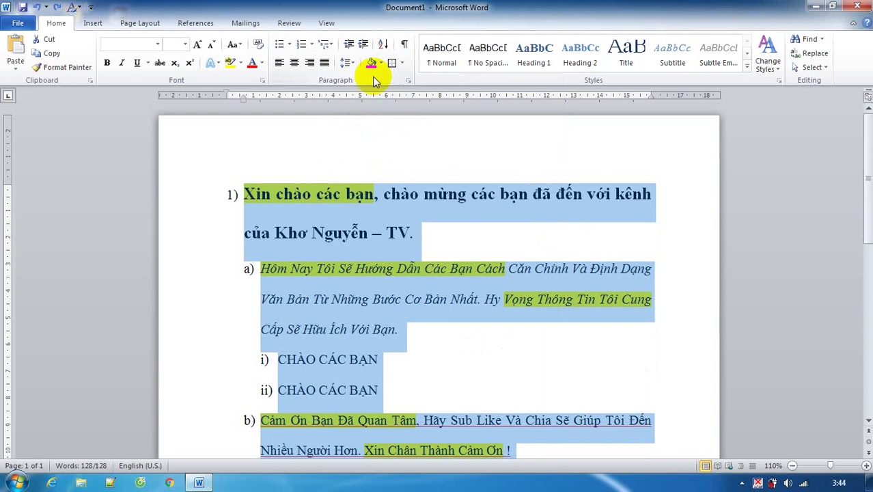
- Close the Paragraph settings without changes and clear the text selection
left_click(408, 80)
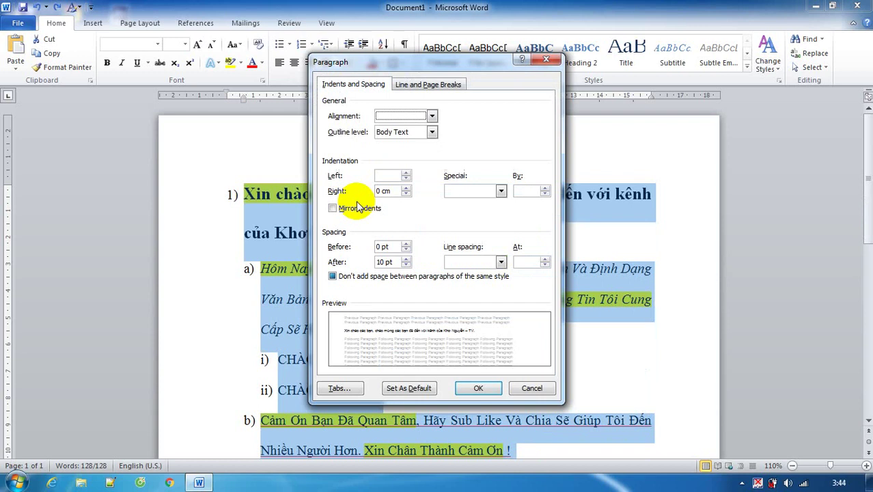
key("Escape")
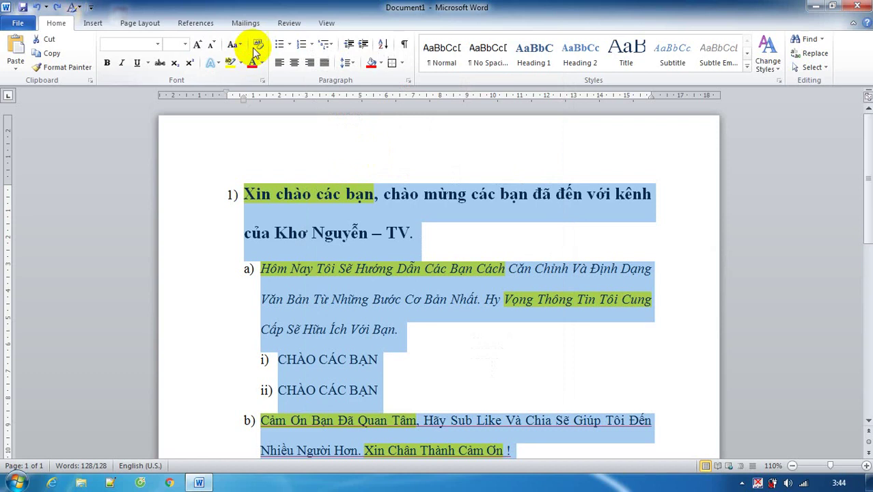
scroll(410, 287, "down", 5)
left_click(144, 329)
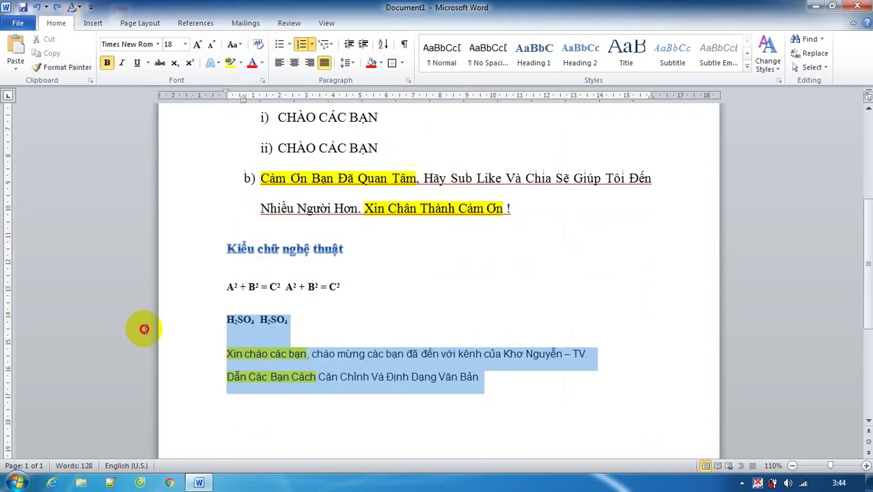
key("ctrl+z")
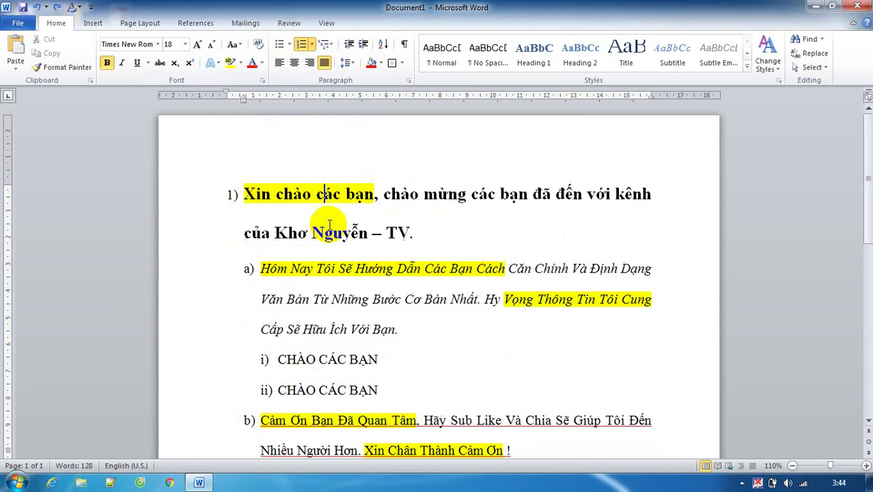
key("alt+p")
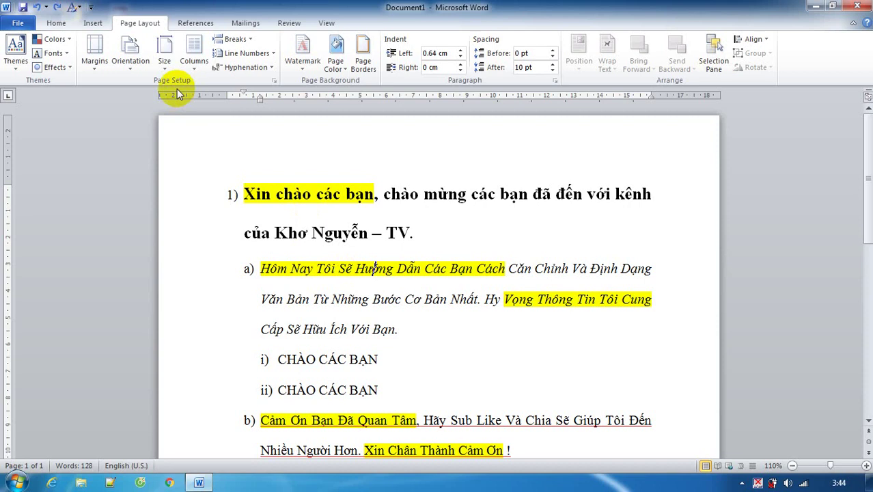
- Try Mirrored margins, revert to Normal margins, then select the whole document
left_click(103, 68)
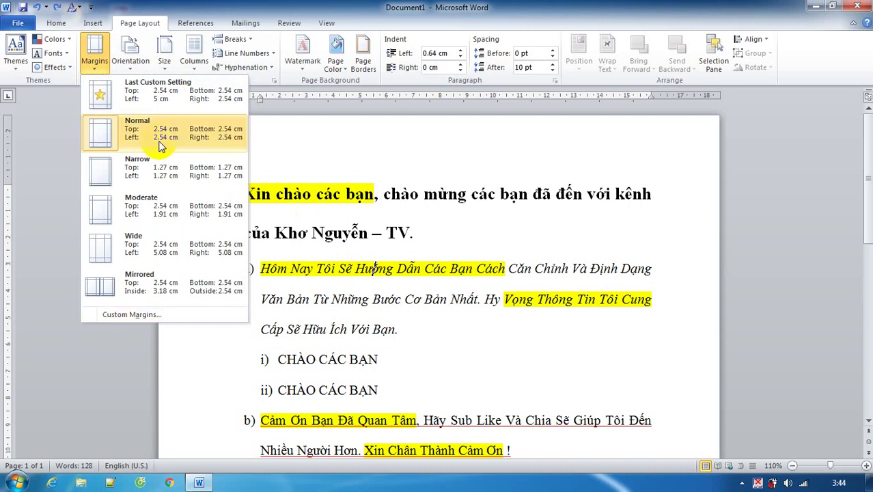
left_click(183, 282)
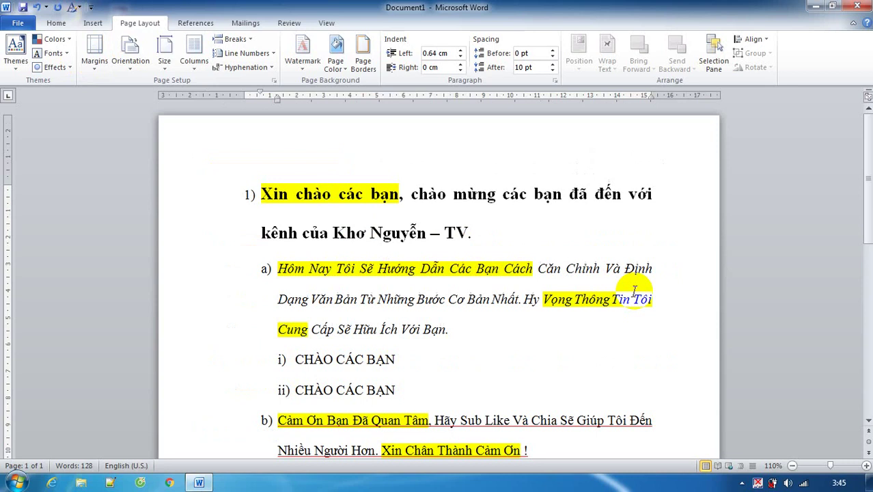
left_click(95, 61)
left_click(157, 137)
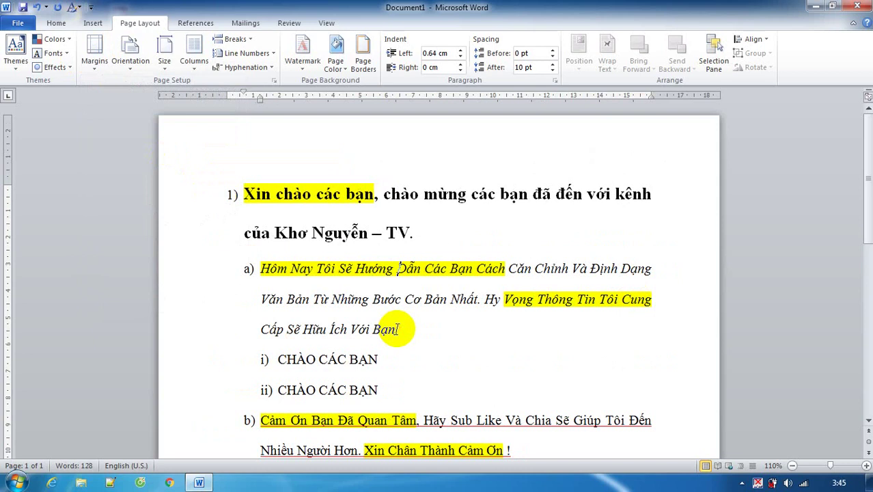
key("ctrl+a")
left_click(94, 61)
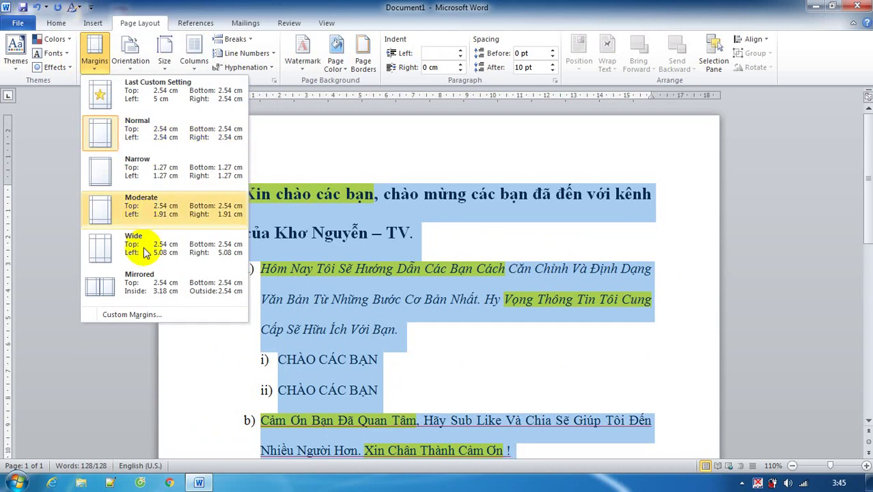
- Choose Custom Margins to show Page Setup with 2.54 cm margins and portrait orientation
left_click(131, 314)
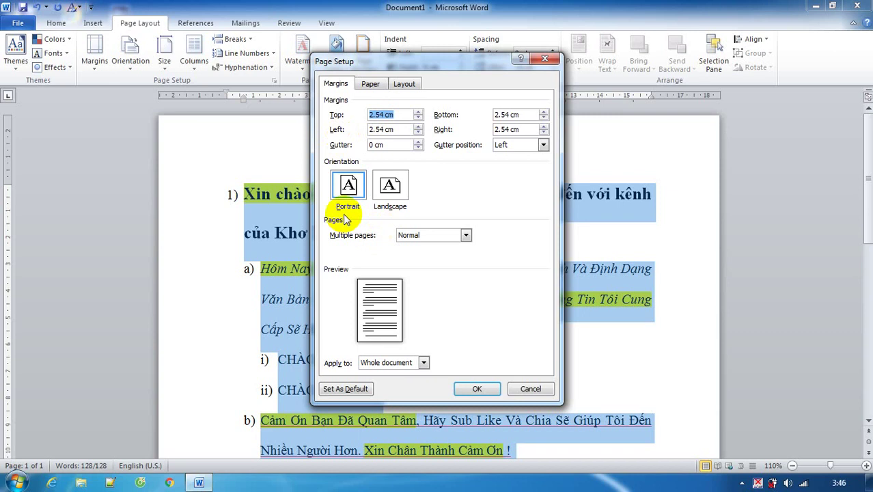
- Set Multiple pages to 2 pages per sheet in Page Setup and apply it
left_click(390, 188)
left_click(477, 388)
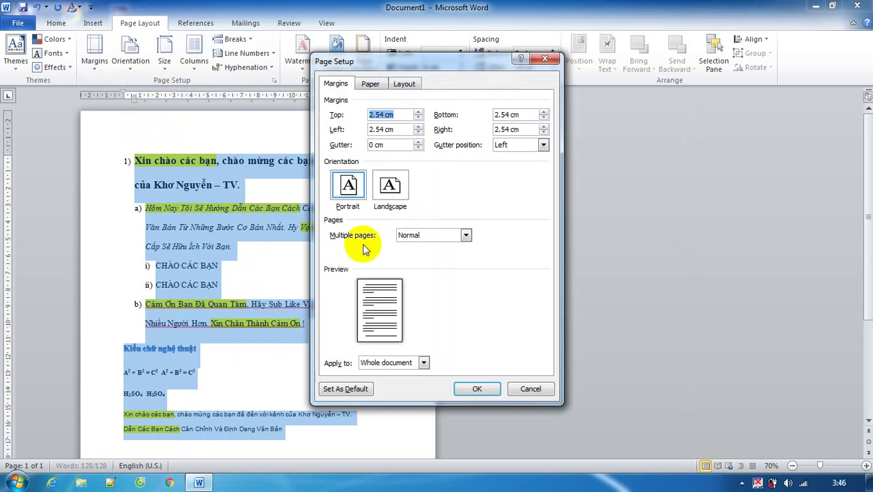
left_click(390, 185)
left_click(477, 389)
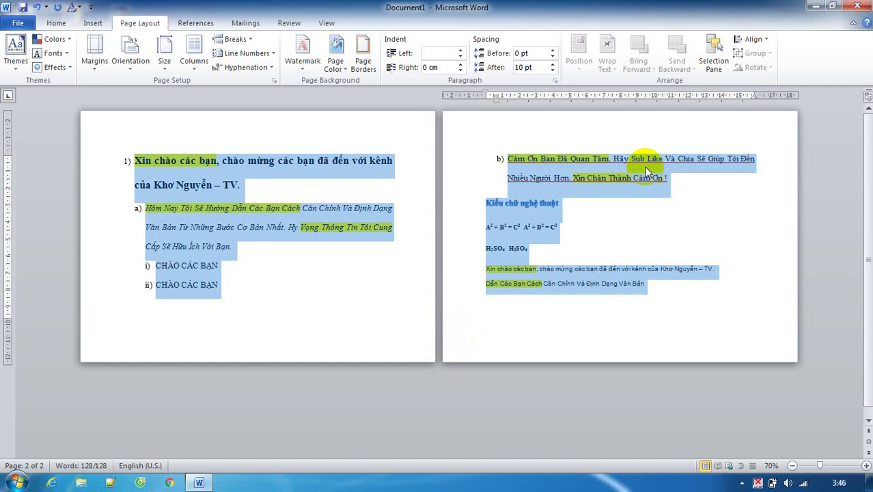
- Preview the printout, then open Page Setup through Custom Margins
key("ctrl+p")
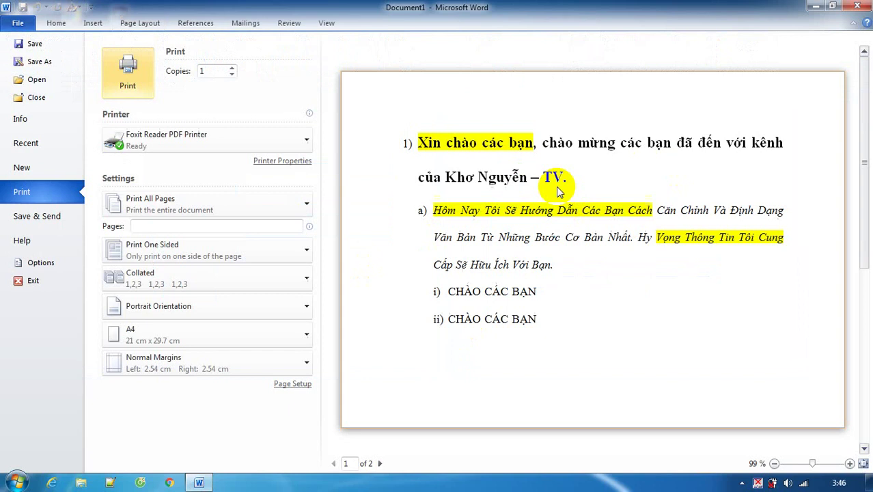
key("Escape")
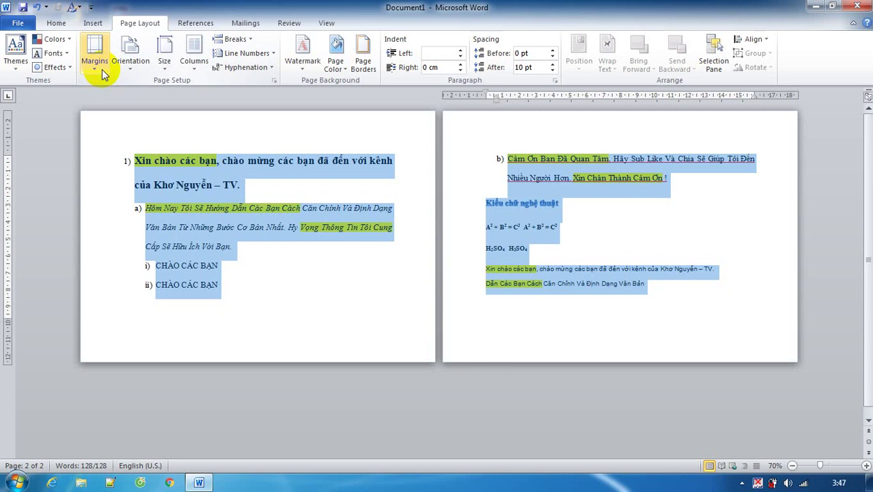
left_click(101, 69)
left_click(116, 317)
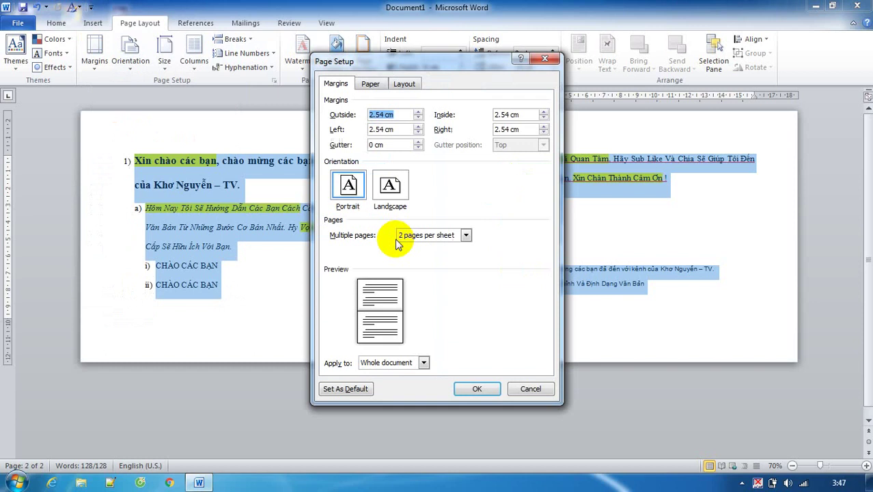
- Set Multiple pages back to Normal, apply it, and reopen Page Setup
left_click(430, 235)
left_click(410, 244)
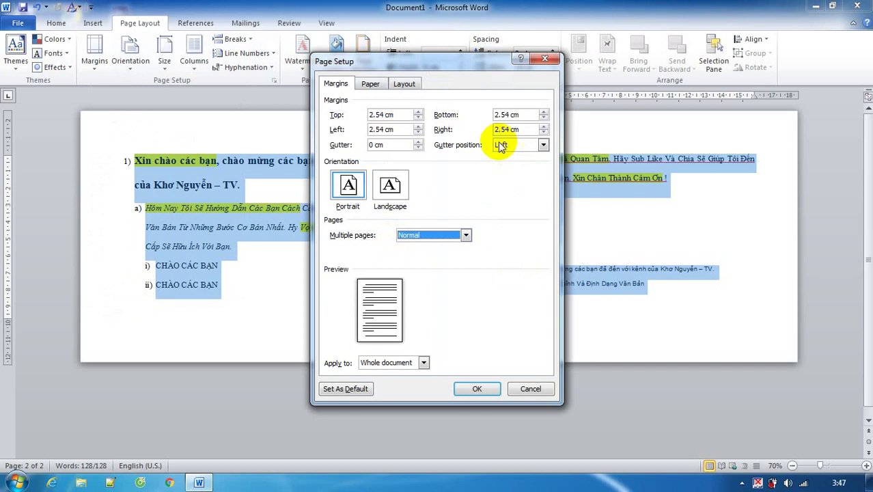
key("Return")
left_click(95, 62)
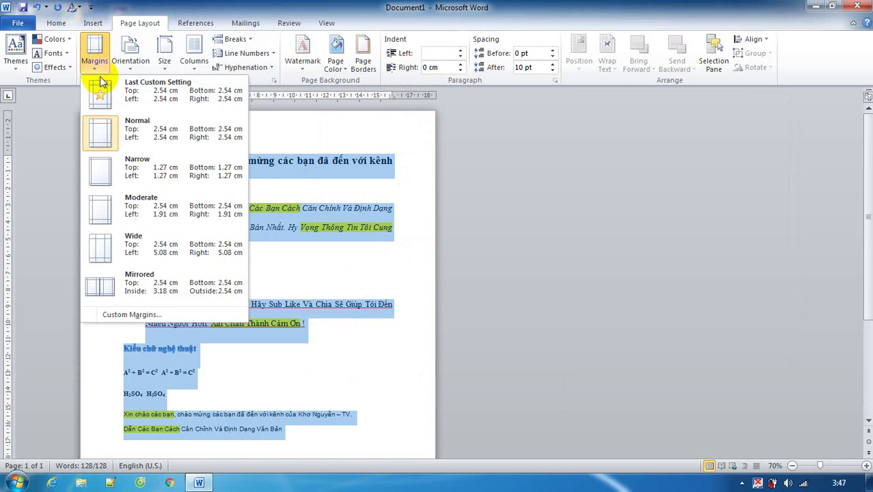
left_click(131, 315)
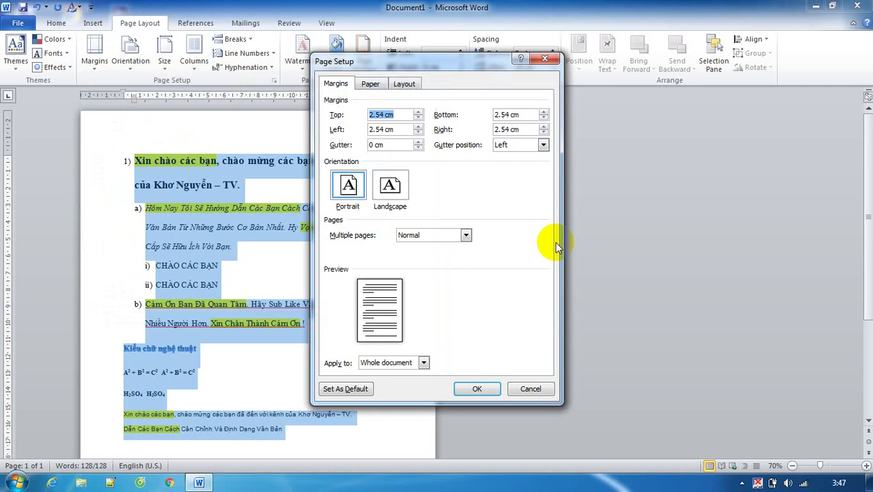
- On the Paper tab, choose the Letter paper size
key("ctrl+Tab")
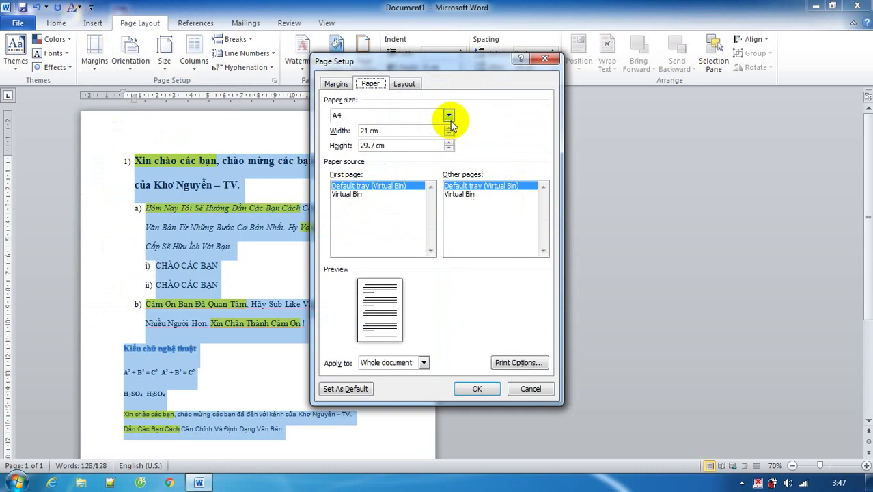
left_click(449, 116)
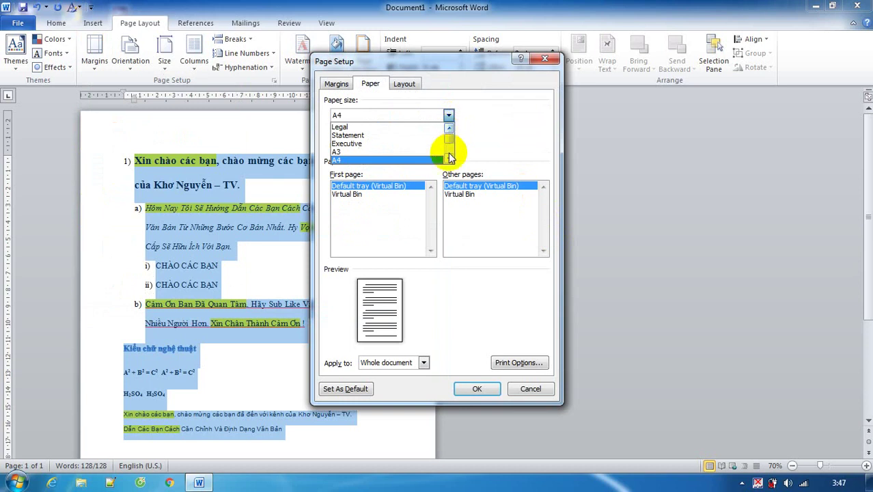
left_click_drag(449, 140, 451, 145)
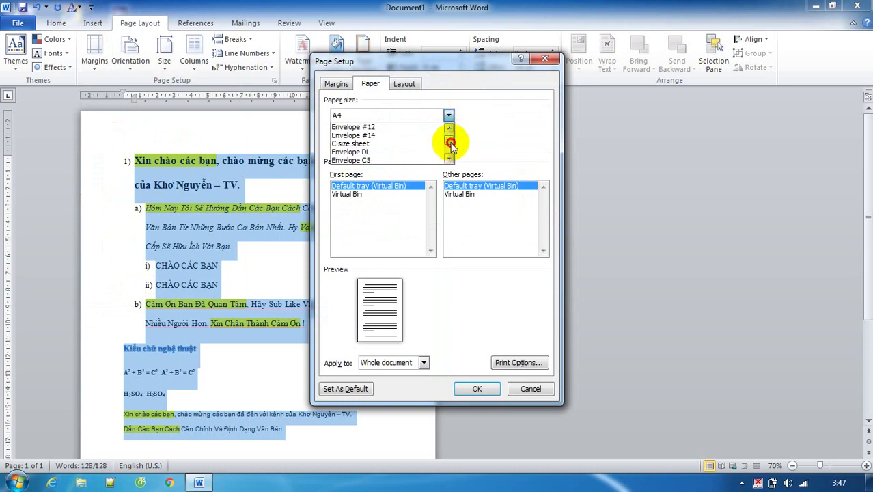
left_click_drag(451, 145, 449, 128)
left_click(355, 127)
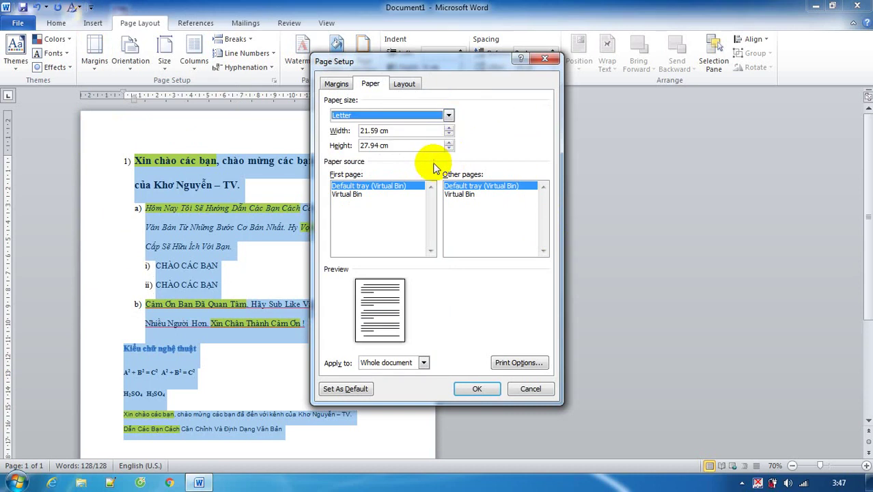
- Try the A3 and A5 paper sizes, then cancel Page Setup without applying
key("alt+Down")
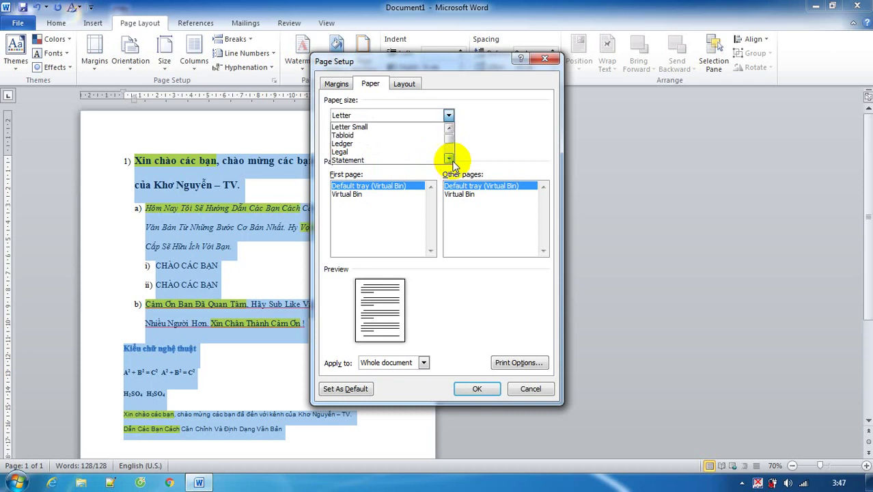
double_click(450, 158)
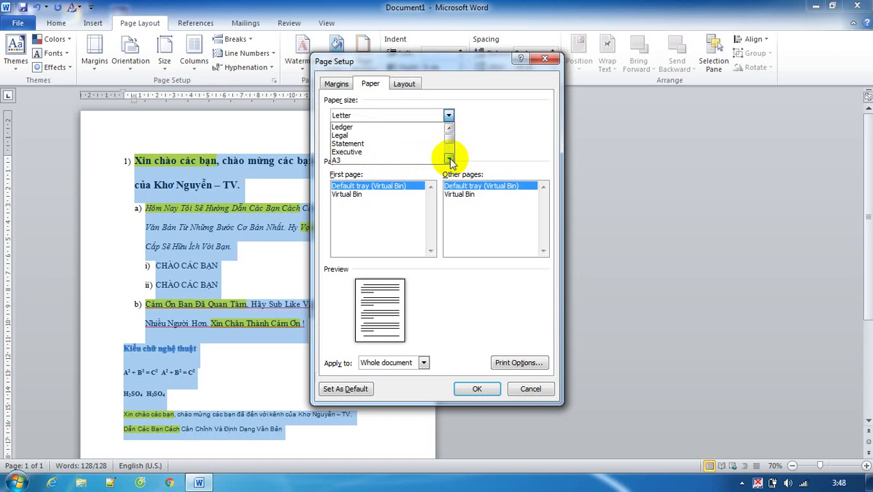
left_click(398, 159)
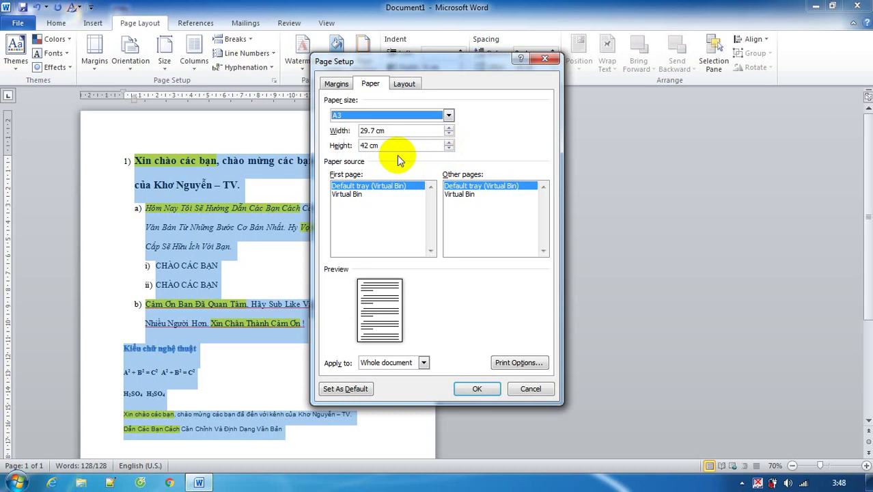
key("Down")
key("Down")
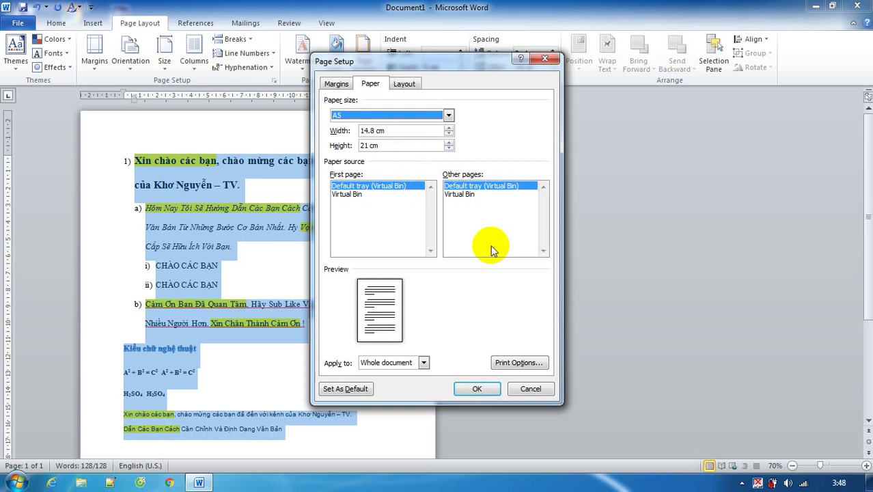
left_click(448, 116)
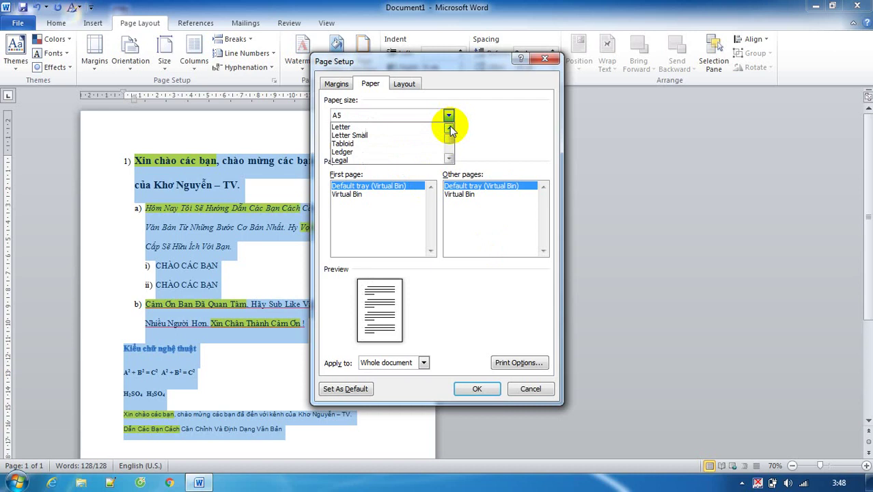
key("Escape")
key("Escape")
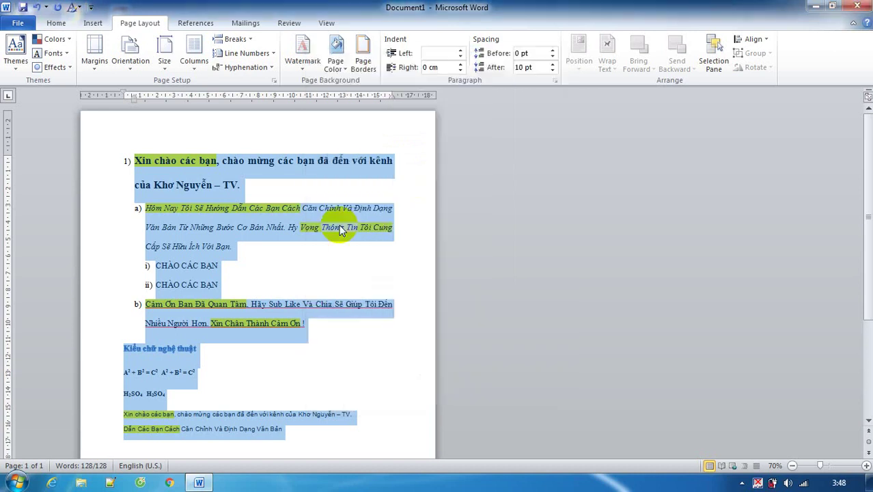